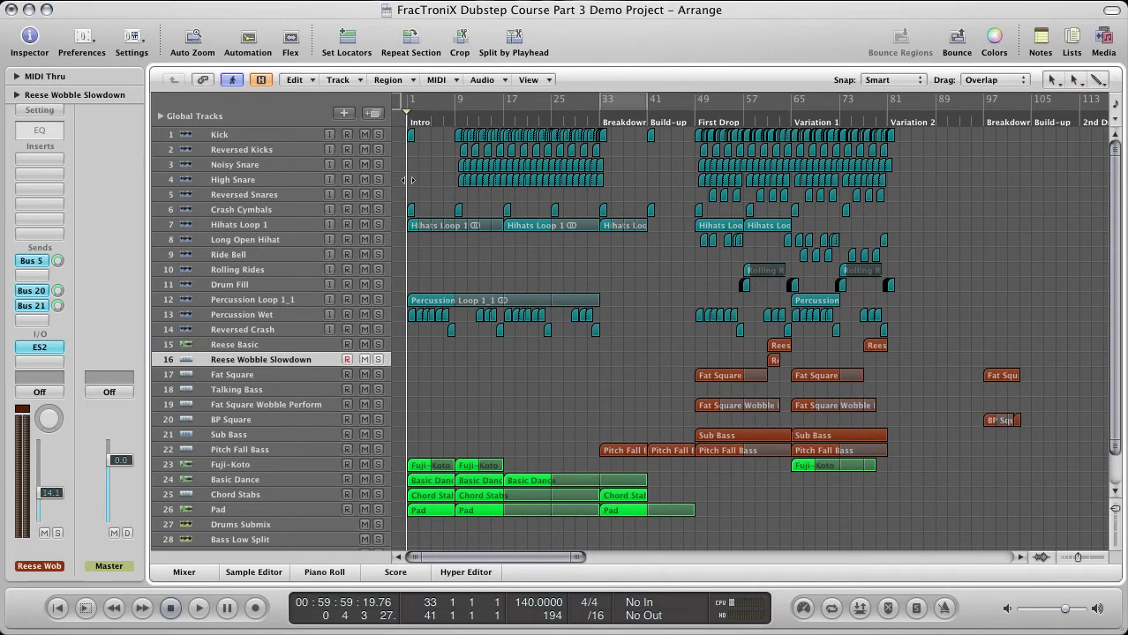
Play the arrangement from before the intro into the build-up section and stop playback
{"action": "left_click", "coordinate": [399, 125]}
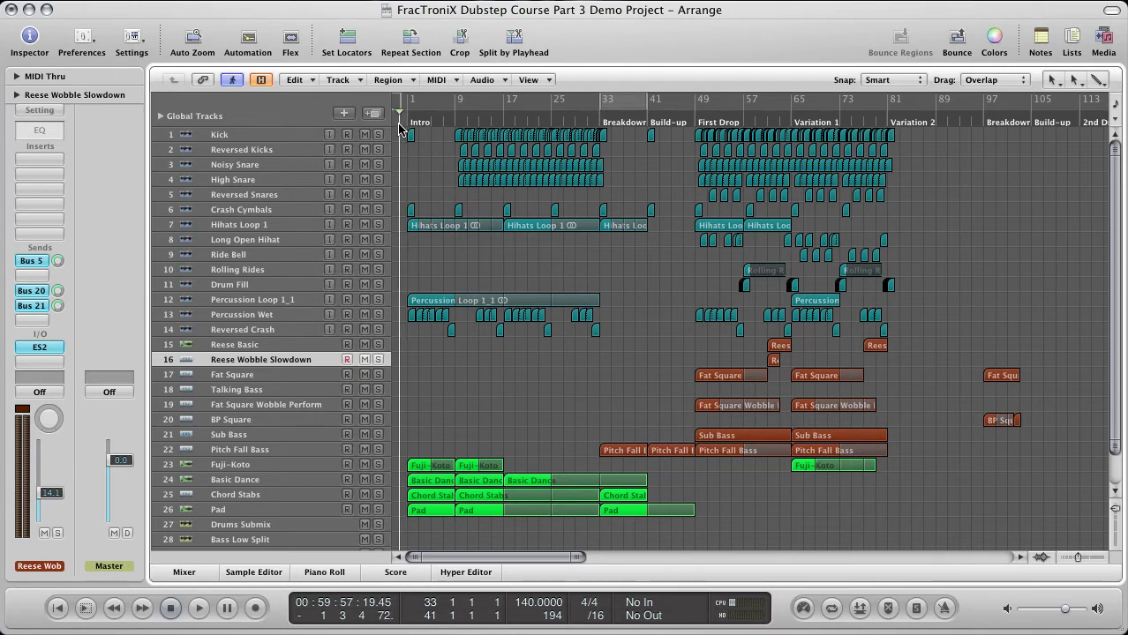
{"action": "key", "text": "space"}
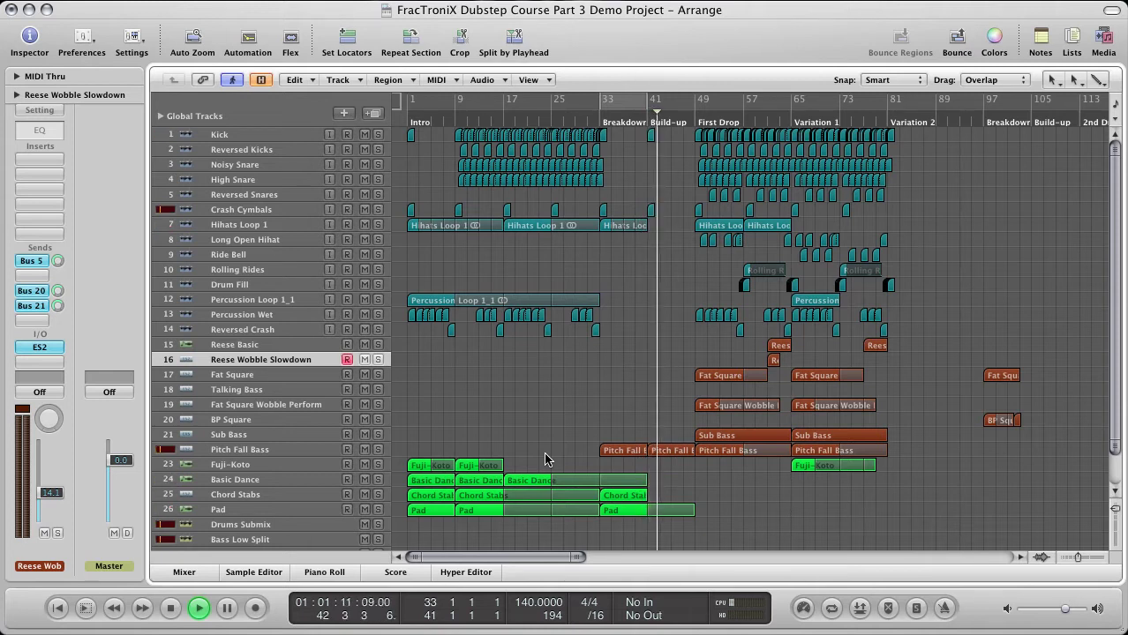
{"action": "key", "text": "space"}
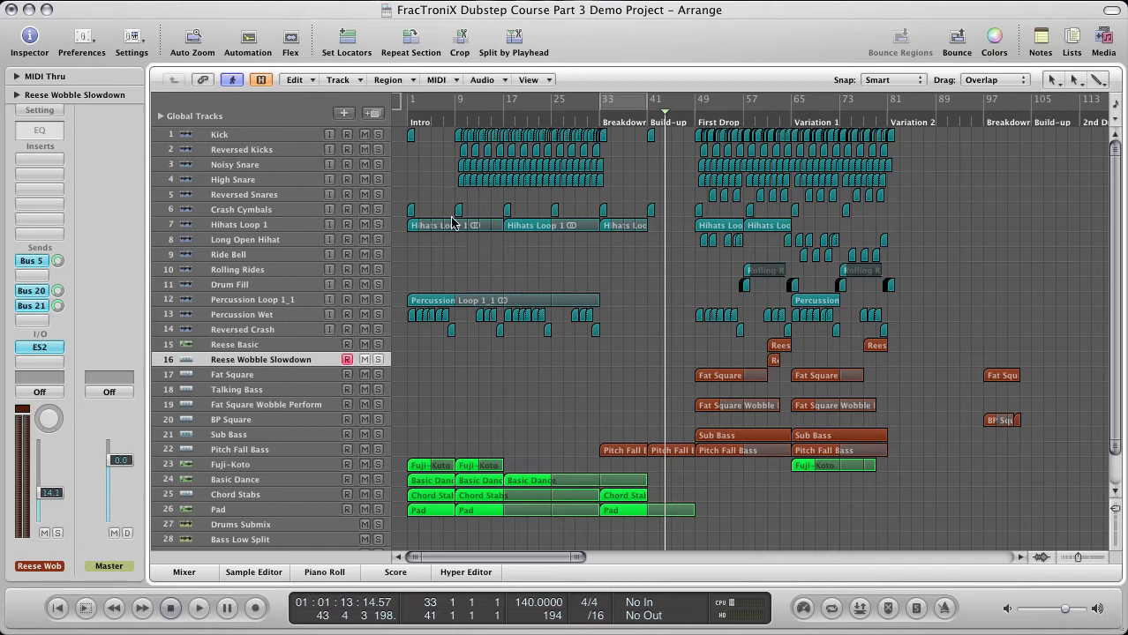
Look over the Fuji-Koto and Pad tracks' regions with the playhead placed at bar 13
{"action": "left_click", "coordinate": [305, 464]}
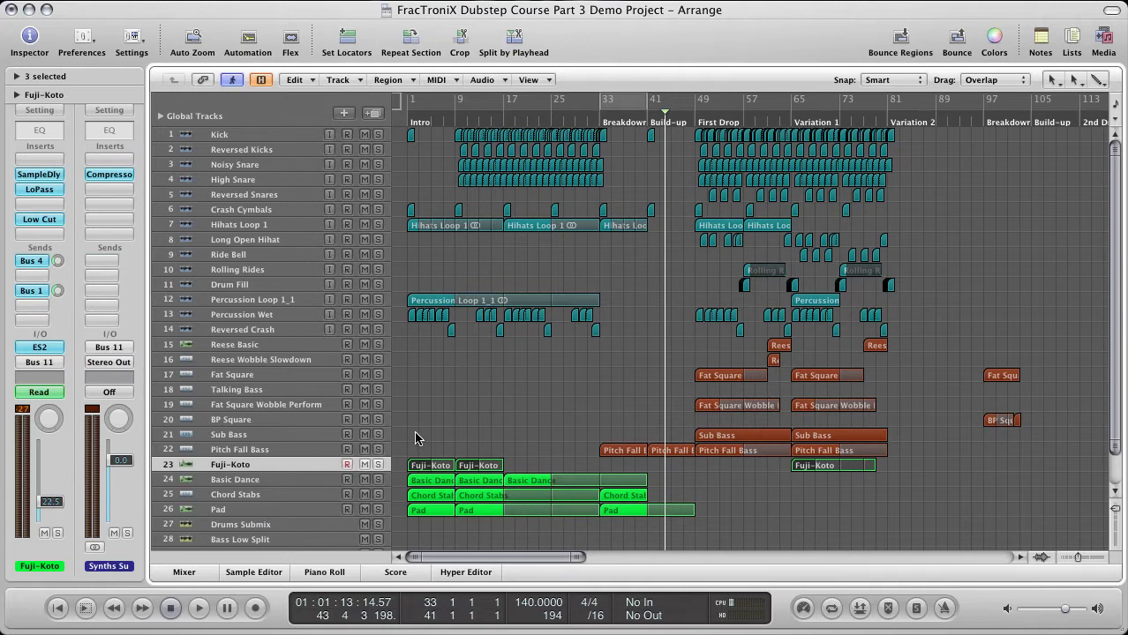
{"action": "left_click", "coordinate": [484, 120]}
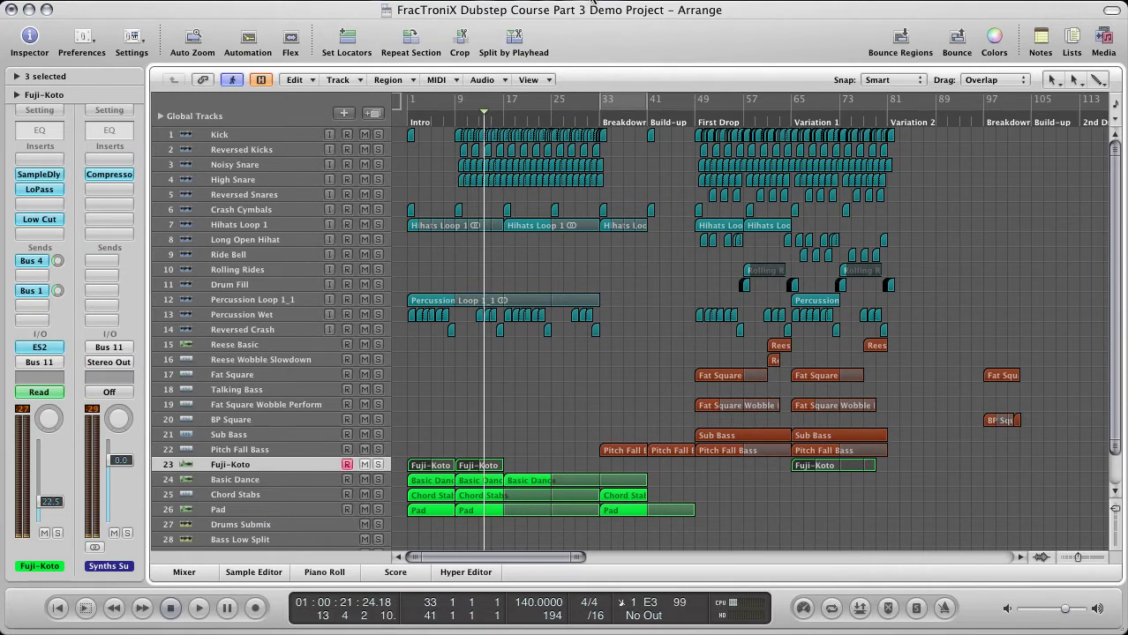
{"action": "scroll", "coordinate": [265, 441], "scroll_direction": "down", "scroll_amount": 3}
{"action": "left_click", "coordinate": [260, 465]}
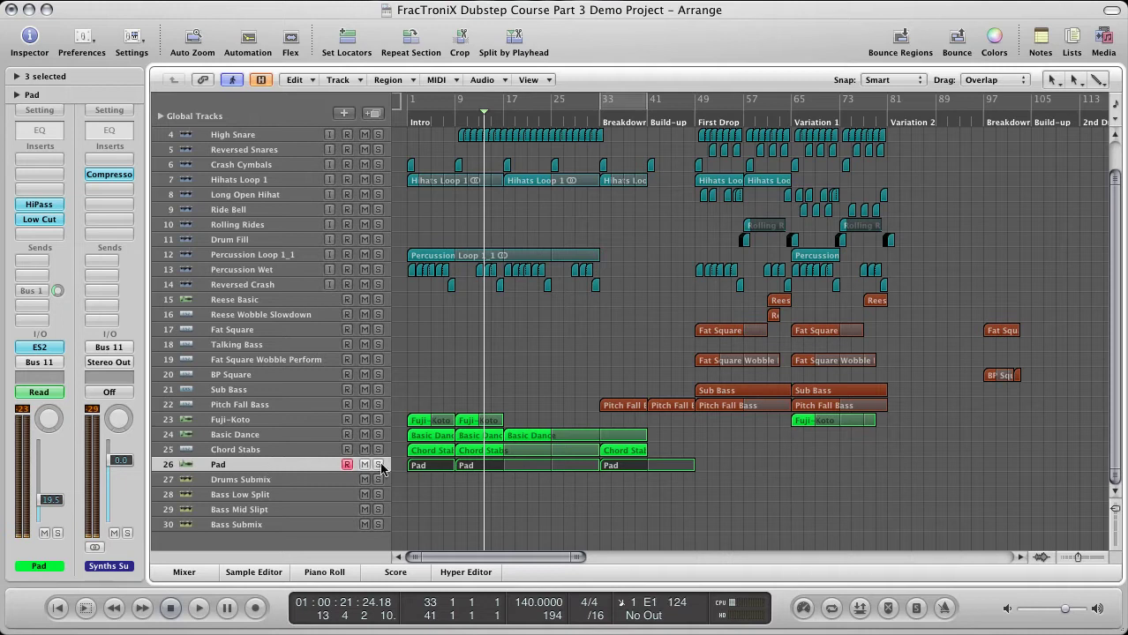
{"action": "left_click", "coordinate": [476, 481]}
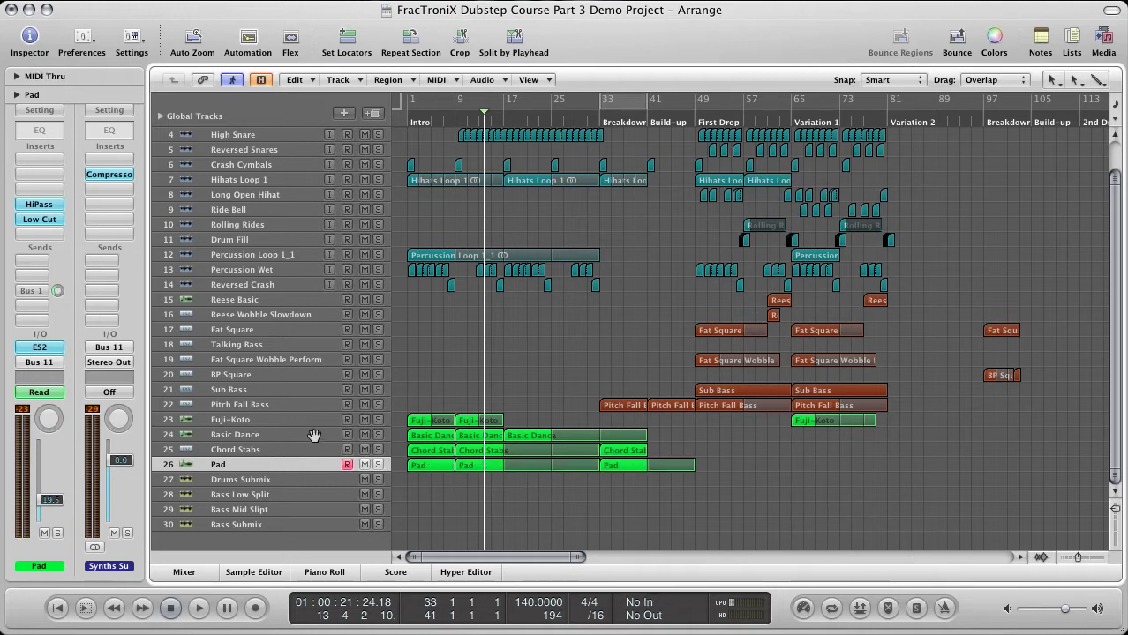
Show automation on all tracks and solo the Basic Dance track
{"action": "left_click", "coordinate": [316, 434]}
{"action": "left_click", "coordinate": [319, 444]}
{"action": "left_click", "coordinate": [319, 442]}
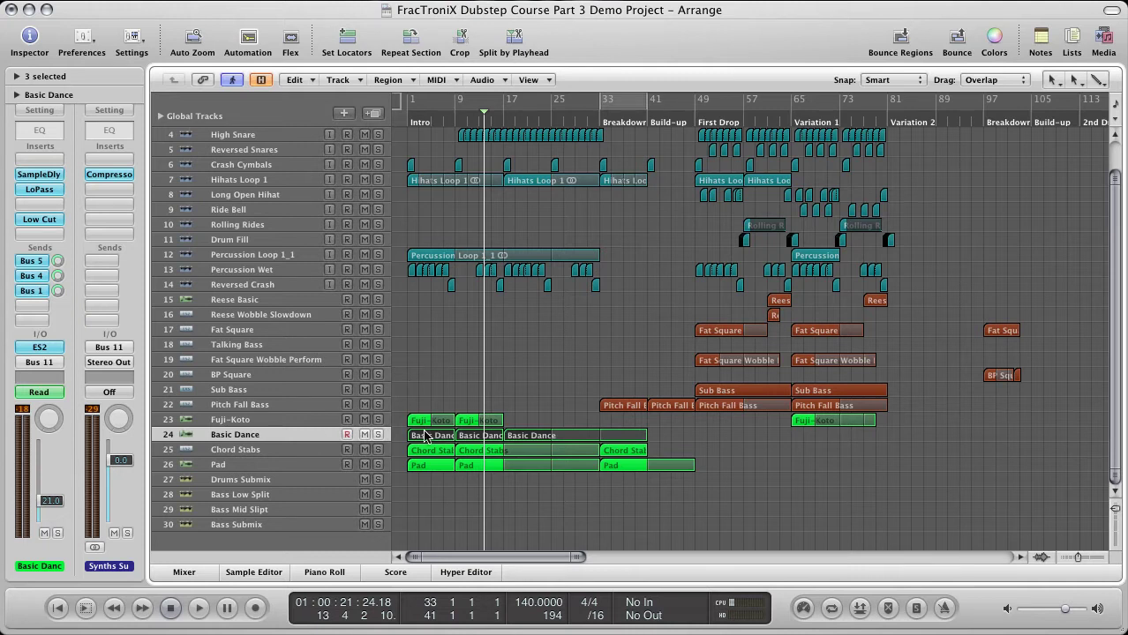
{"action": "key", "text": "a"}
{"action": "left_click", "coordinate": [265, 491]}
{"action": "left_click", "coordinate": [282, 441]}
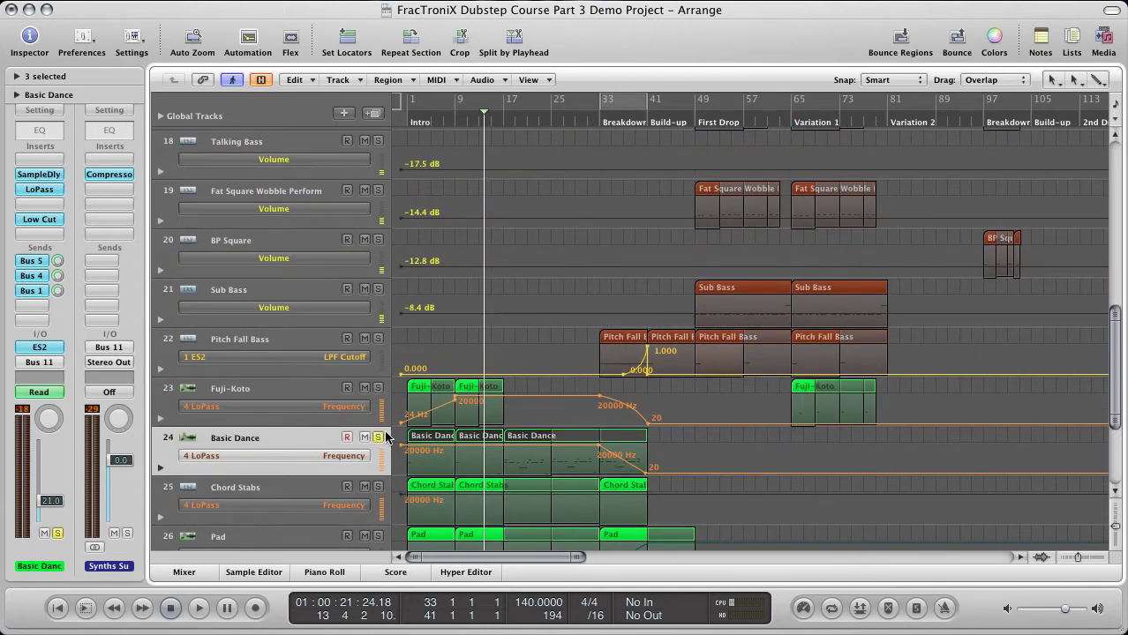
Set the cycle range to bars 17 to 25 and audition the soloed Basic Dance track
{"action": "left_click_drag", "start_coordinate": [499, 102], "coordinate": [549, 103]}
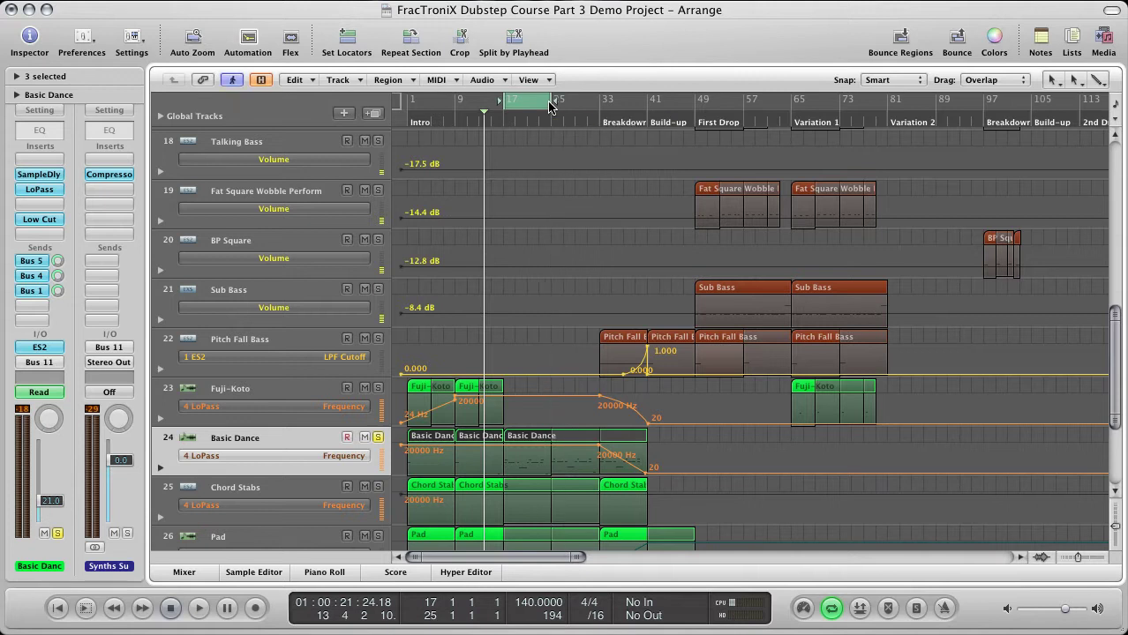
{"action": "key", "text": "space"}
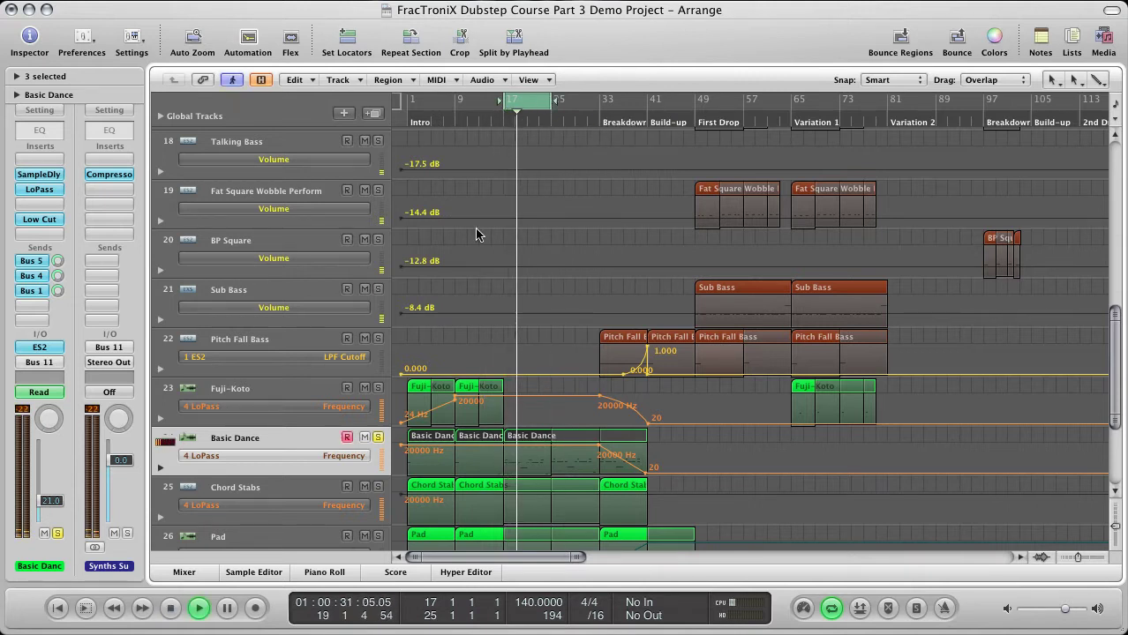
{"action": "key", "text": "space"}
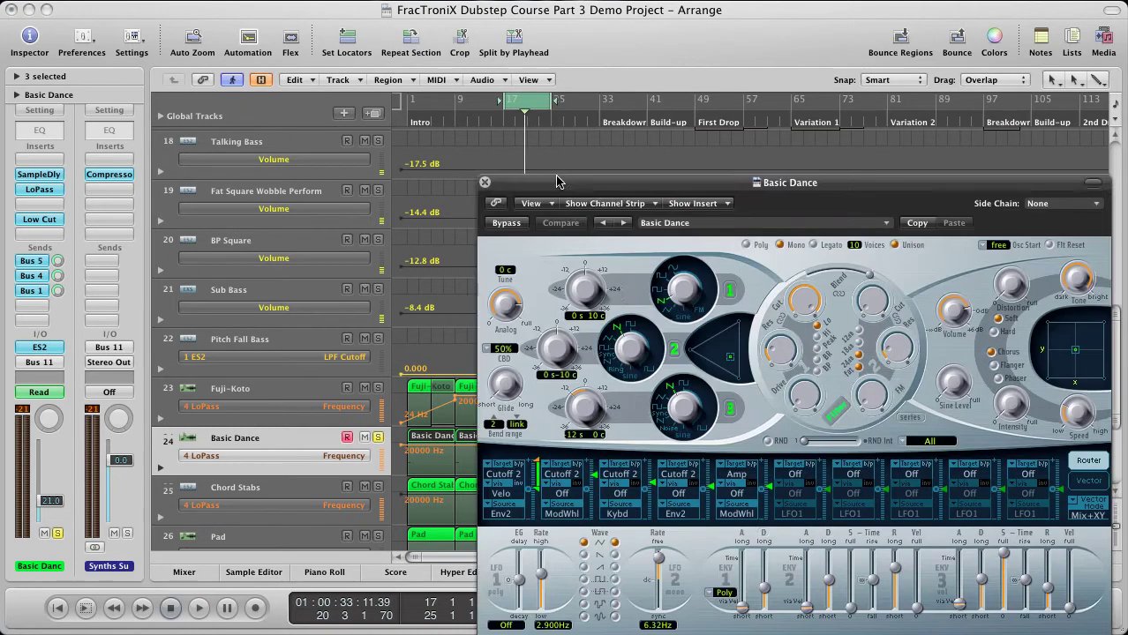
Inspect the Basic Dance track's ES2 synth settings and the channels behind its Bus 5, Bus 4 and Bus 1 sends
{"action": "left_click_drag", "start_coordinate": [558, 181], "coordinate": [472, 68]}
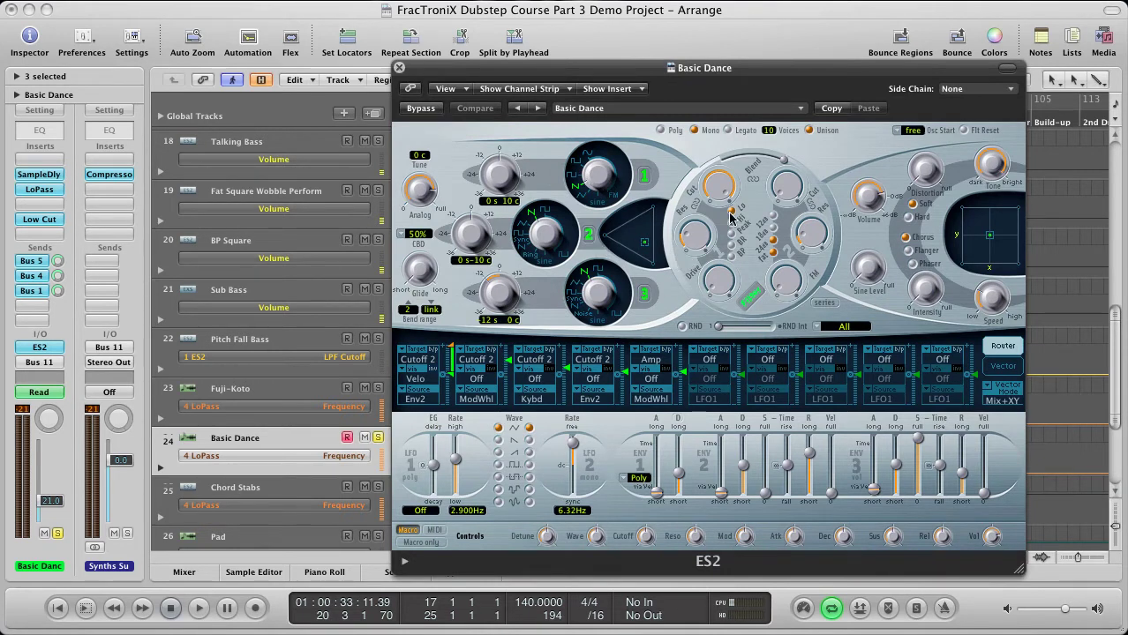
{"action": "left_click", "coordinate": [399, 68]}
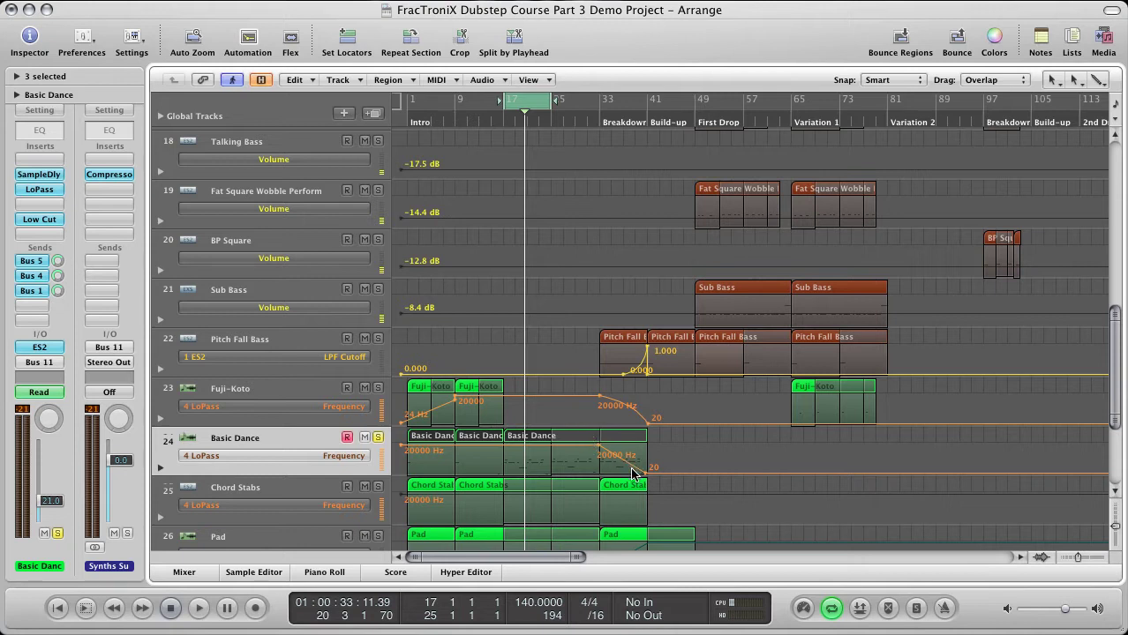
{"action": "left_click", "coordinate": [42, 261]}
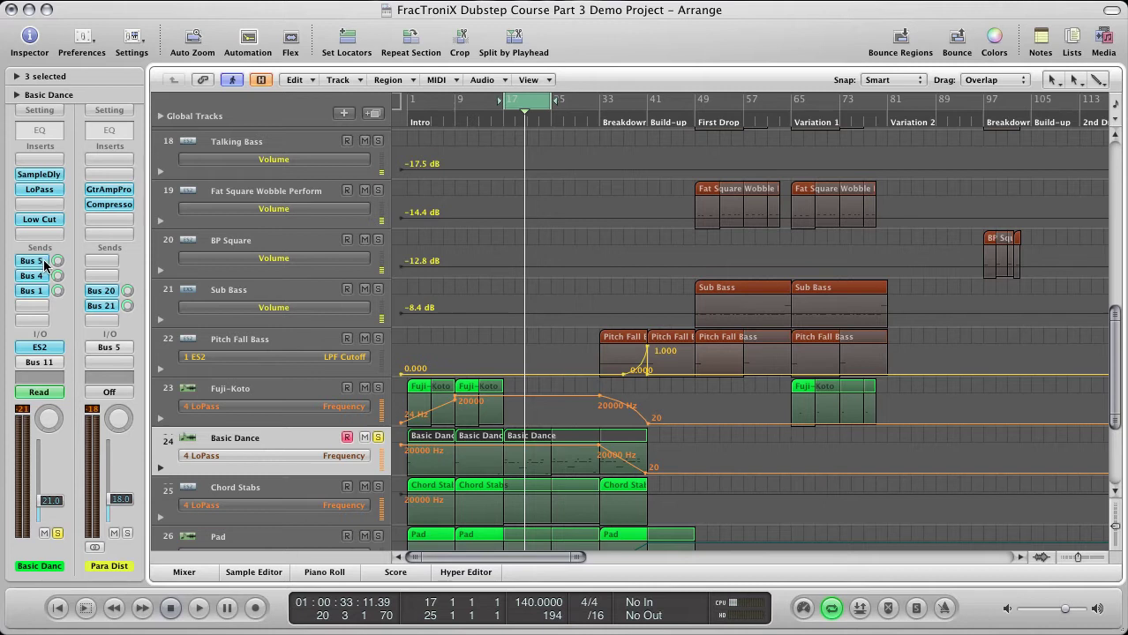
{"action": "left_click", "coordinate": [44, 276]}
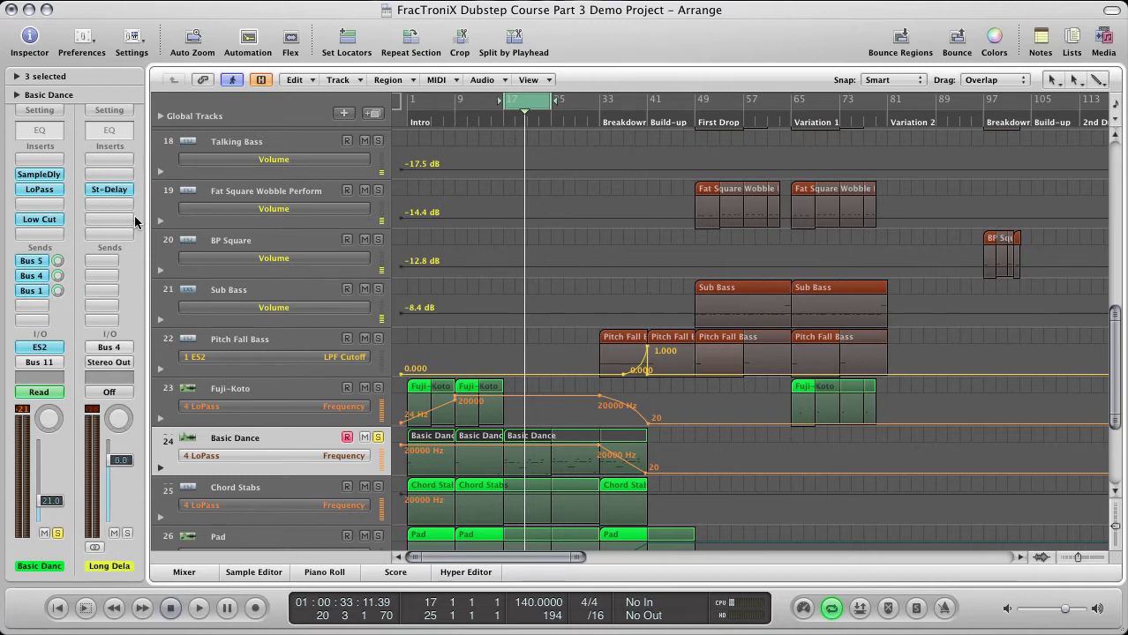
{"action": "left_click", "coordinate": [35, 291]}
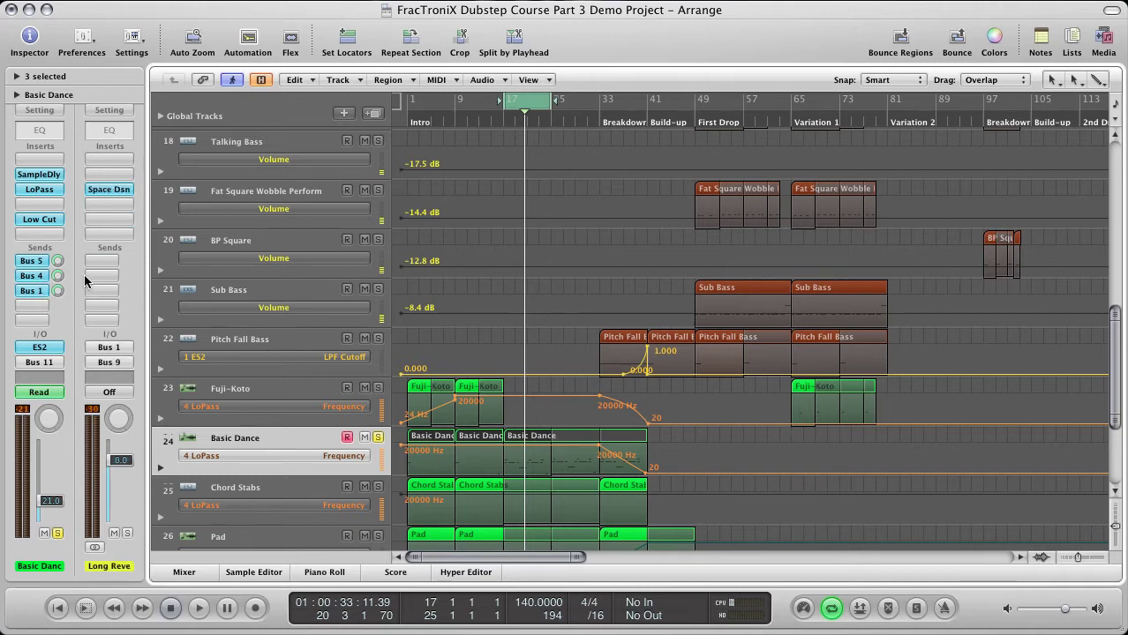
Solo the Chord Stabs track in place of Basic Dance and audition it with the cycle range set to bars 1 to 9
{"action": "key", "text": "Down"}
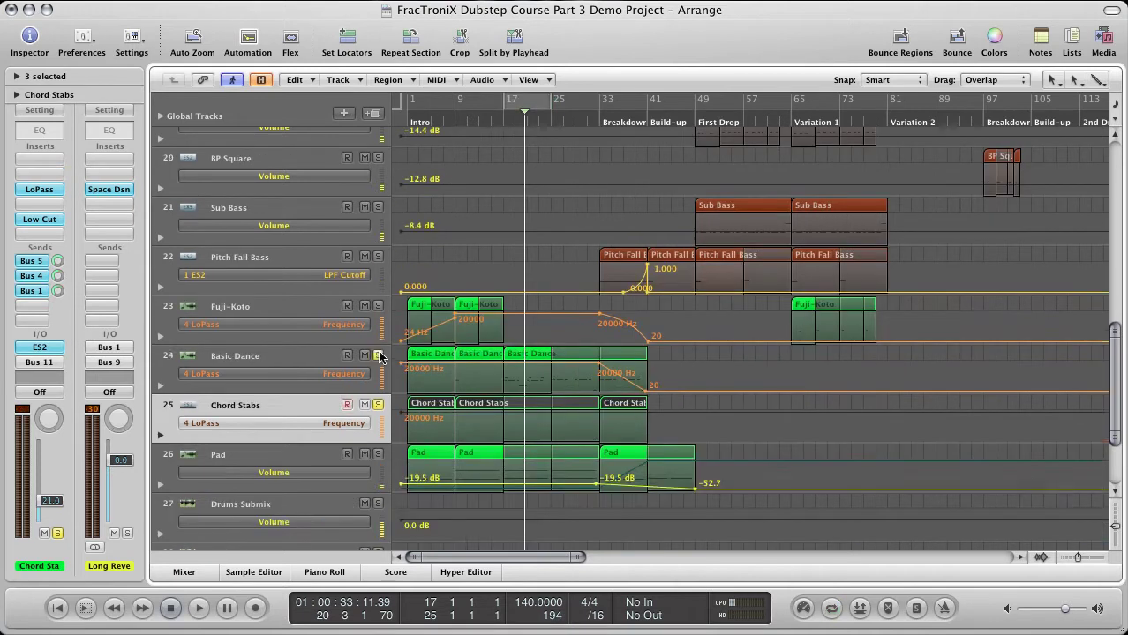
{"action": "left_click_drag", "start_coordinate": [412, 105], "coordinate": [444, 111]}
{"action": "key", "text": "Return"}
{"action": "key", "text": "space"}
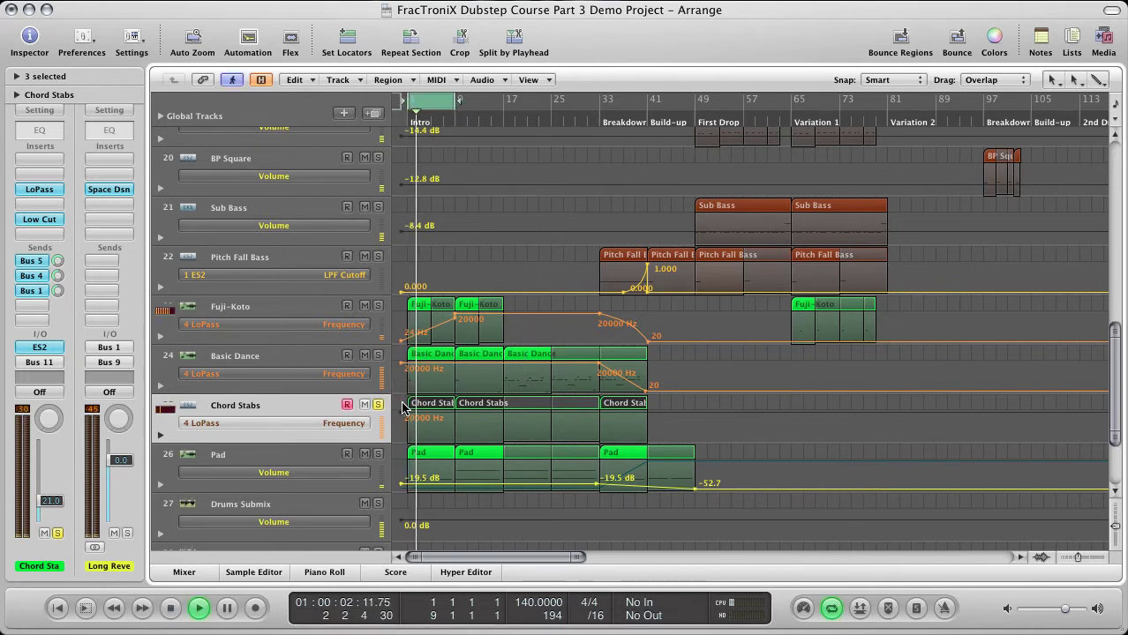
{"action": "key", "text": "space"}
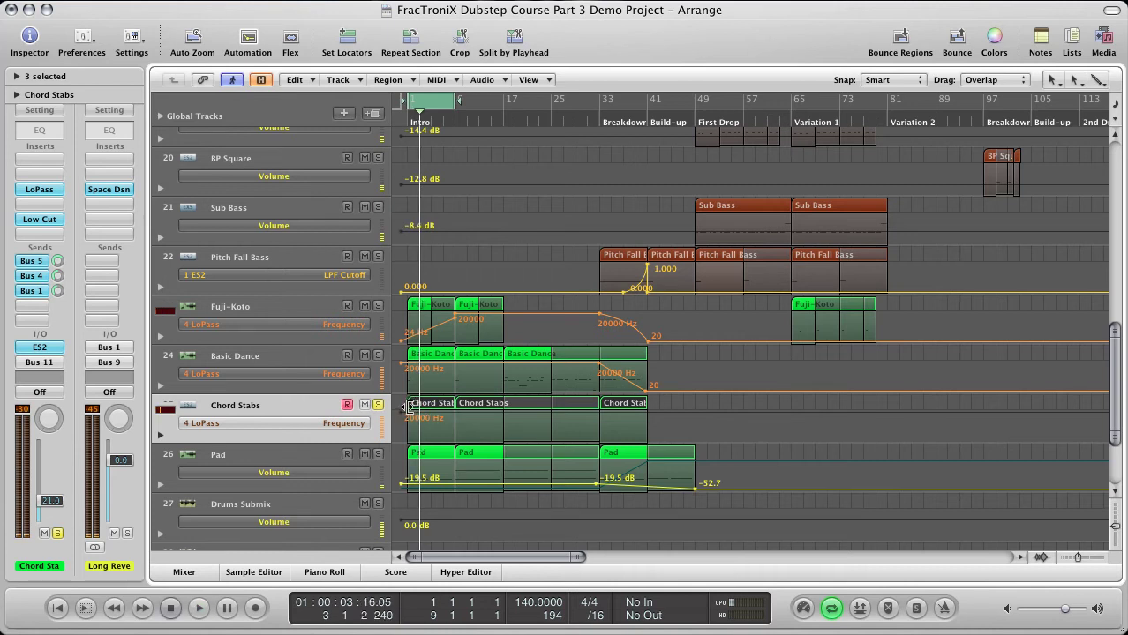
Examine the notes of the first Chord Stabs region in the Piano Roll and close the editor
{"action": "left_click", "coordinate": [432, 405]}
{"action": "double_click", "coordinate": [432, 406]}
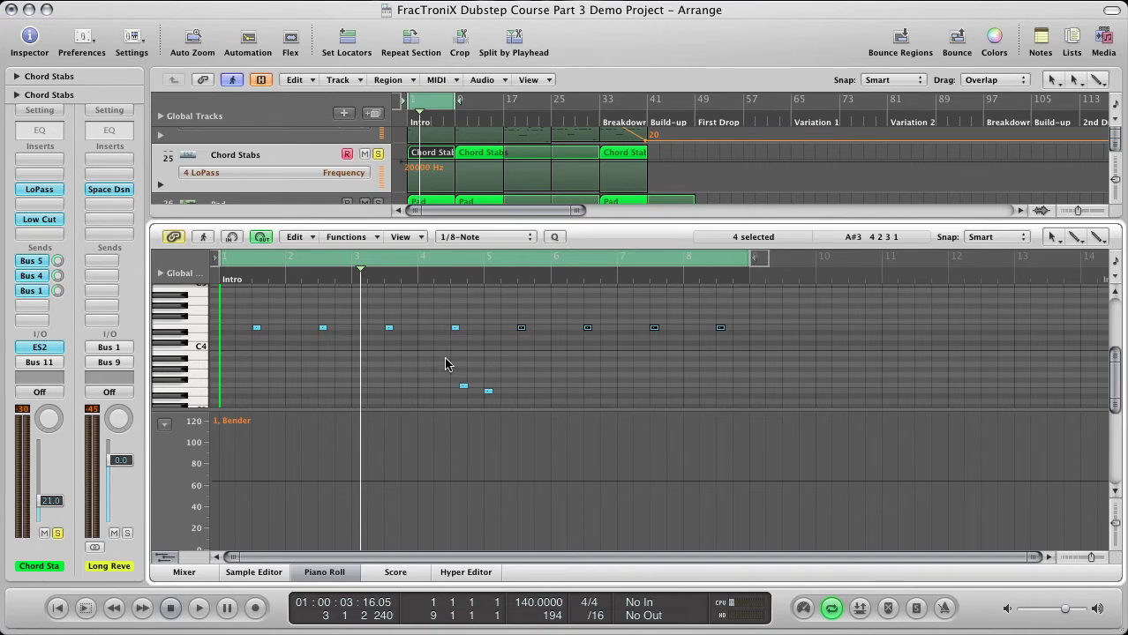
{"action": "left_click", "coordinate": [486, 392]}
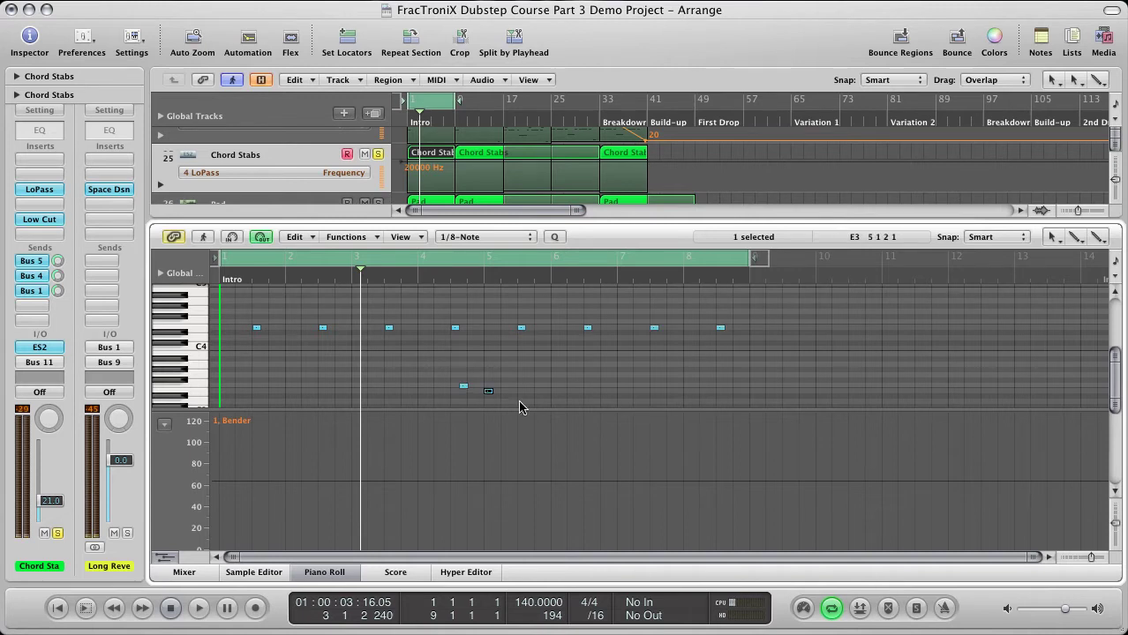
{"action": "key", "text": "p"}
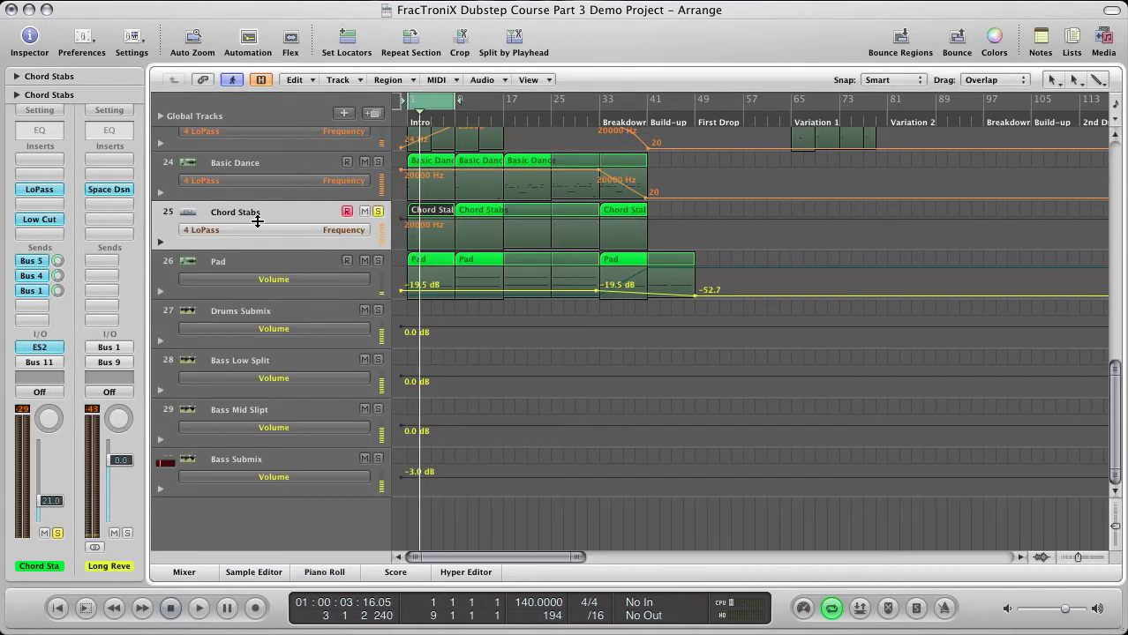
Check the Chord Stabs track's ES2 synth and set the cycle range to bars 33 to 49 over the breakdown and build-up
{"action": "left_click", "coordinate": [40, 348]}
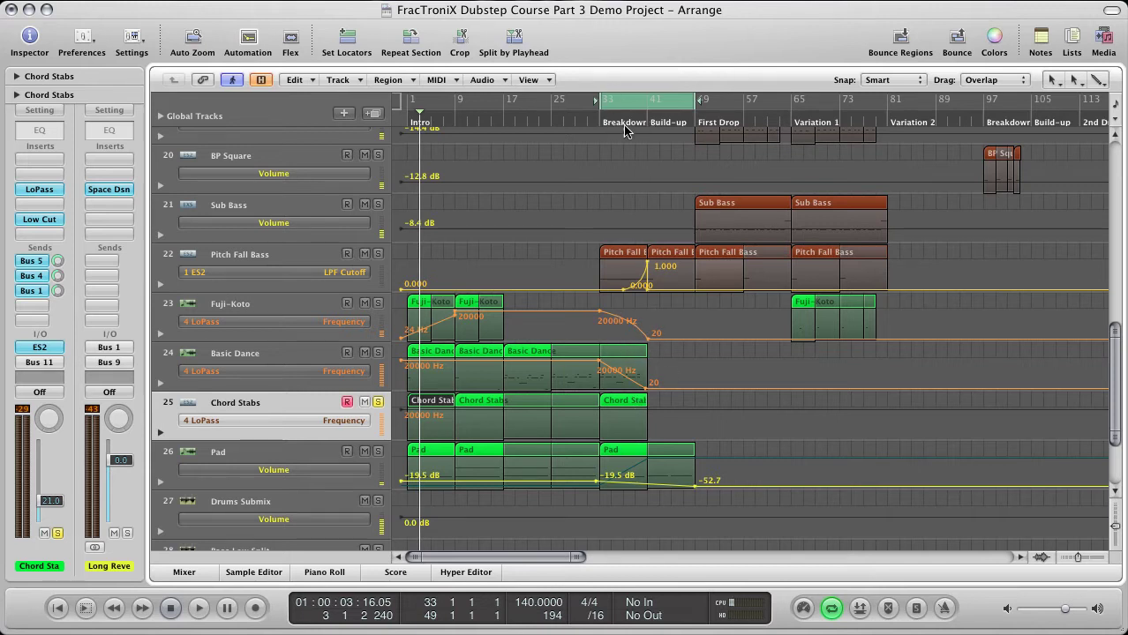
{"action": "key", "text": "z"}
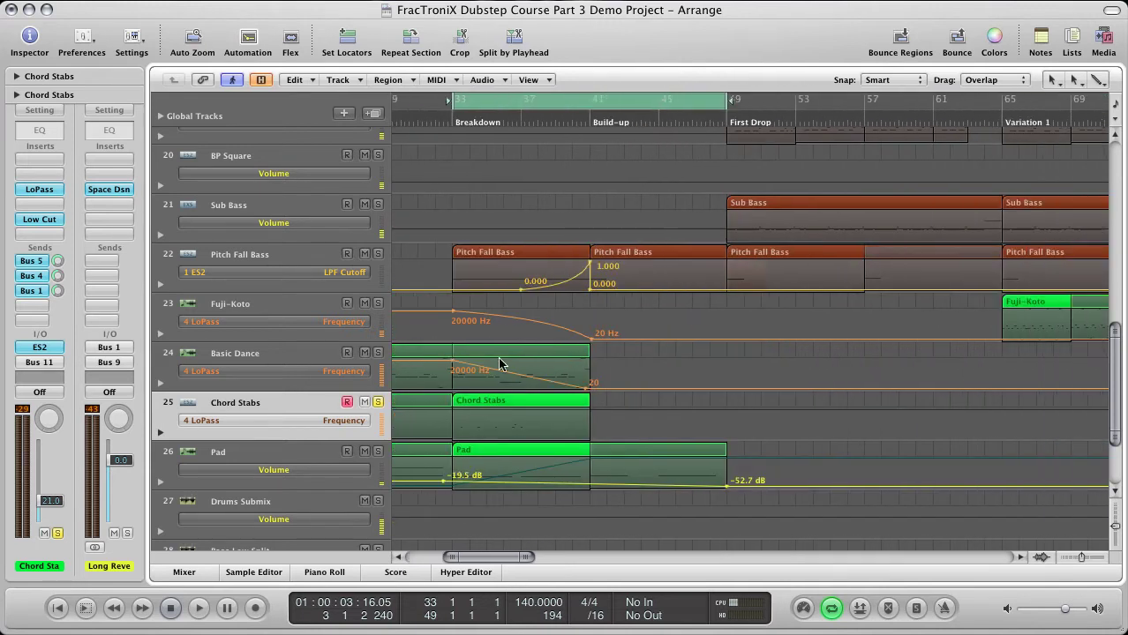
{"action": "scroll", "coordinate": [542, 404], "scroll_direction": "left", "scroll_amount": 3}
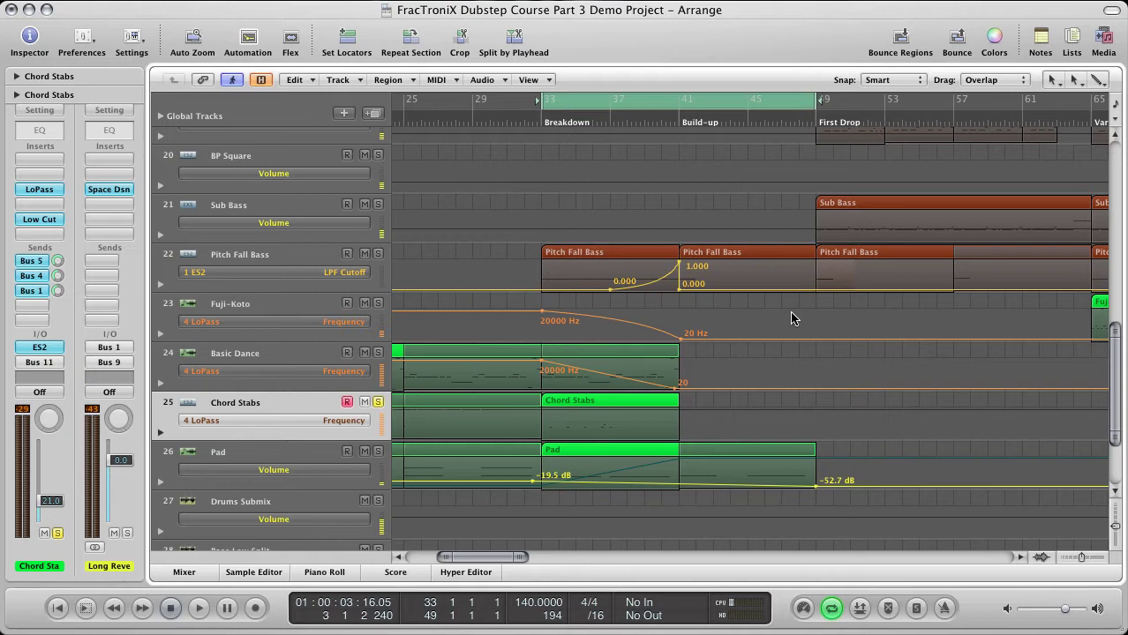
{"action": "scroll", "coordinate": [791, 319], "scroll_direction": "left", "scroll_amount": 2}
Examine the sustained note and pitch-bend curve of the breakdown's Pitch Fall Bass region in the Piano Roll
{"action": "key", "text": "Up"}
{"action": "key", "text": "Up"}
{"action": "key", "text": "Up"}
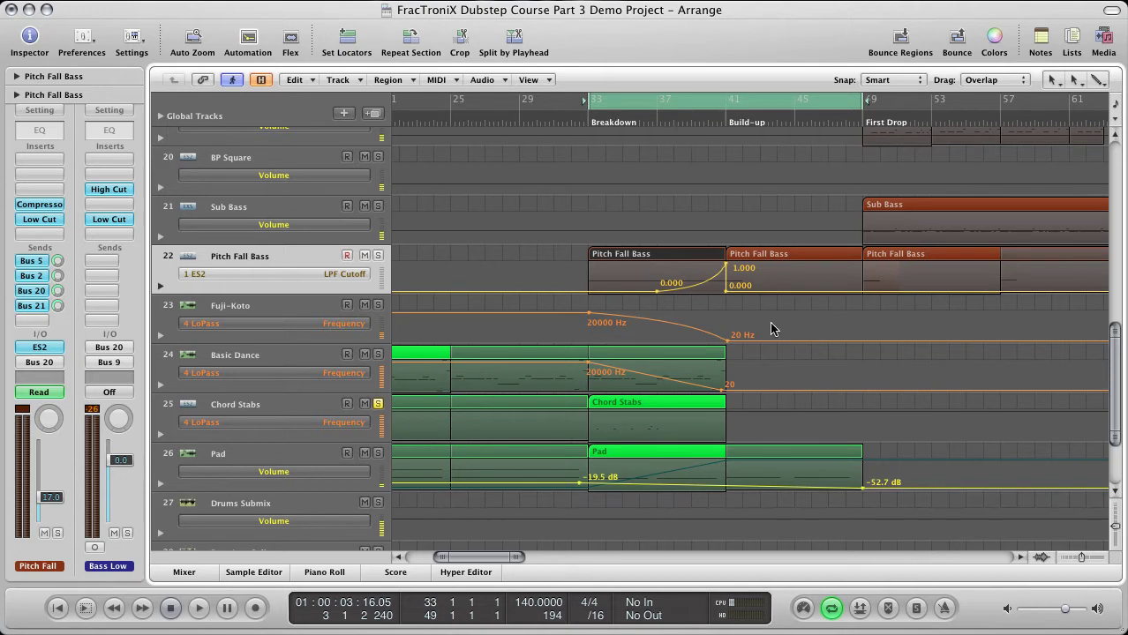
{"action": "left_click", "coordinate": [644, 257]}
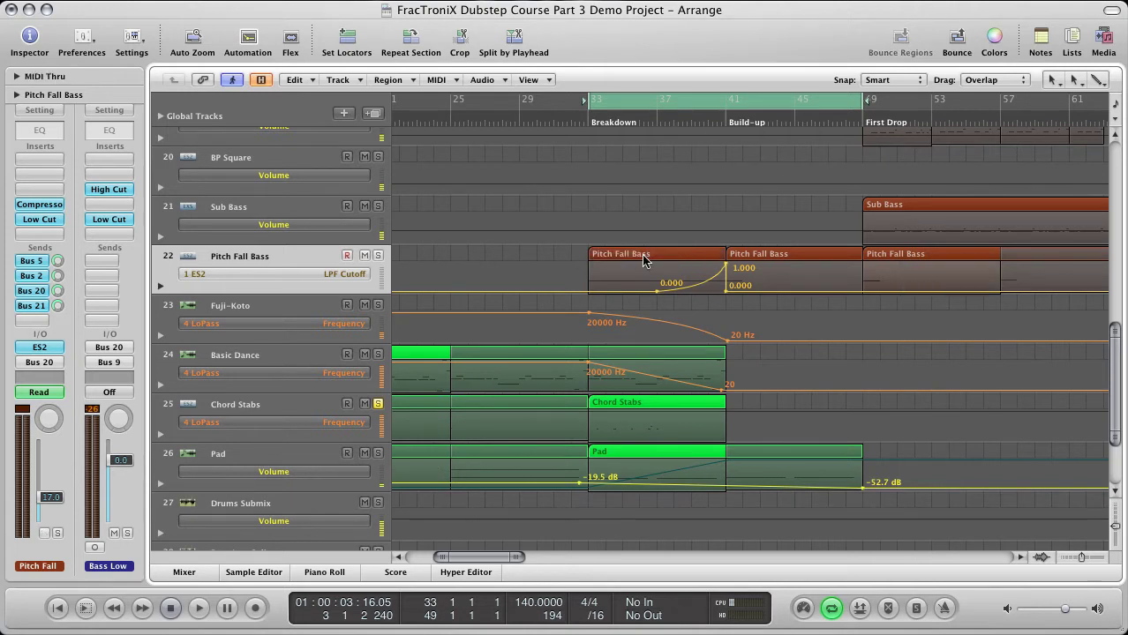
{"action": "double_click", "coordinate": [643, 257]}
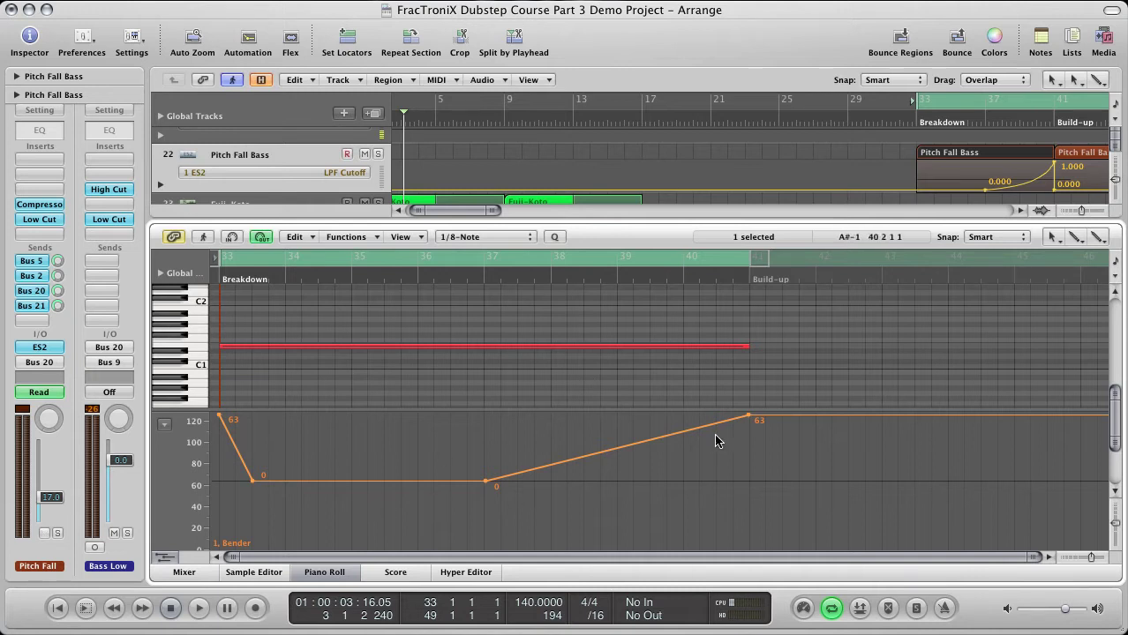
{"action": "key", "text": "p"}
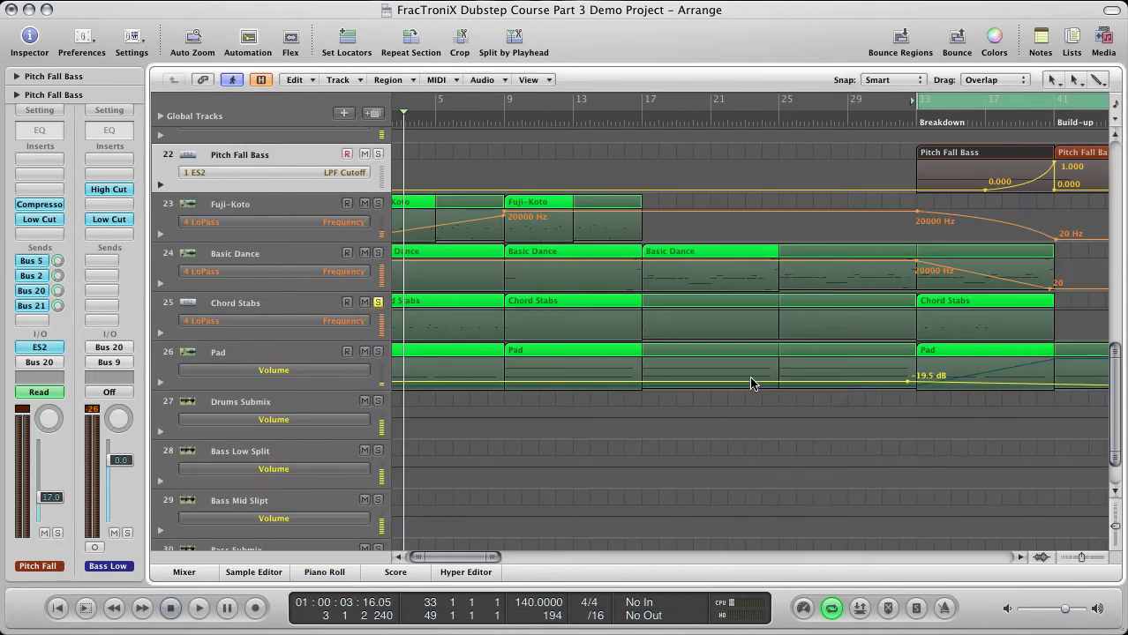
Solo the Pitch Fall Bass track, audition it through the breakdown and build-up, and remove its solo
{"action": "scroll", "coordinate": [750, 383], "scroll_direction": "right", "scroll_amount": 10}
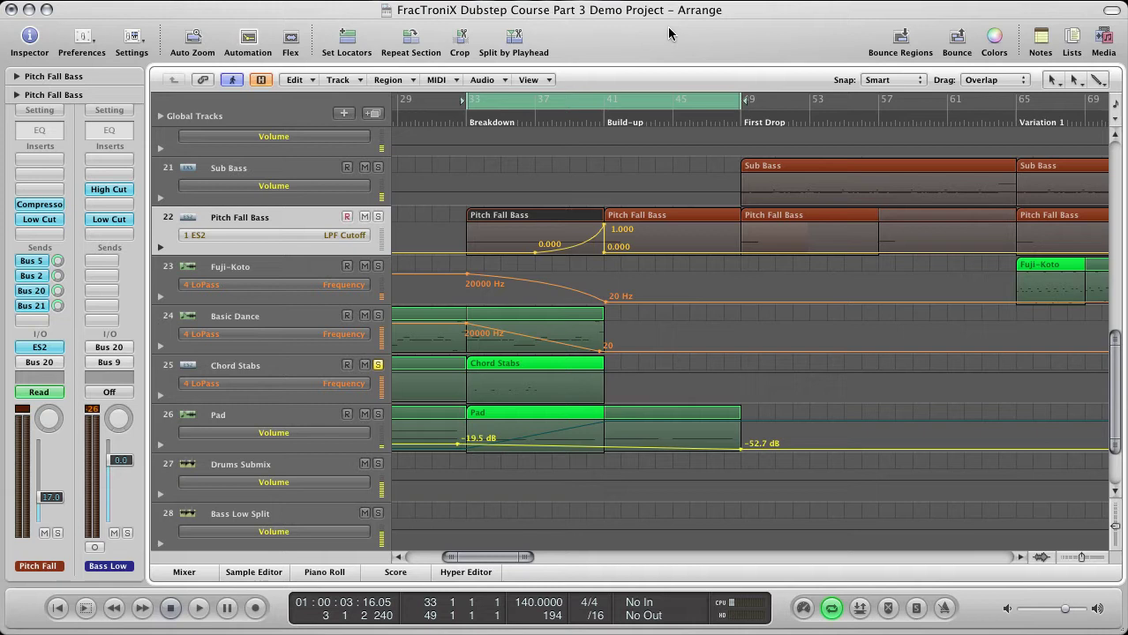
{"action": "left_click", "coordinate": [377, 217]}
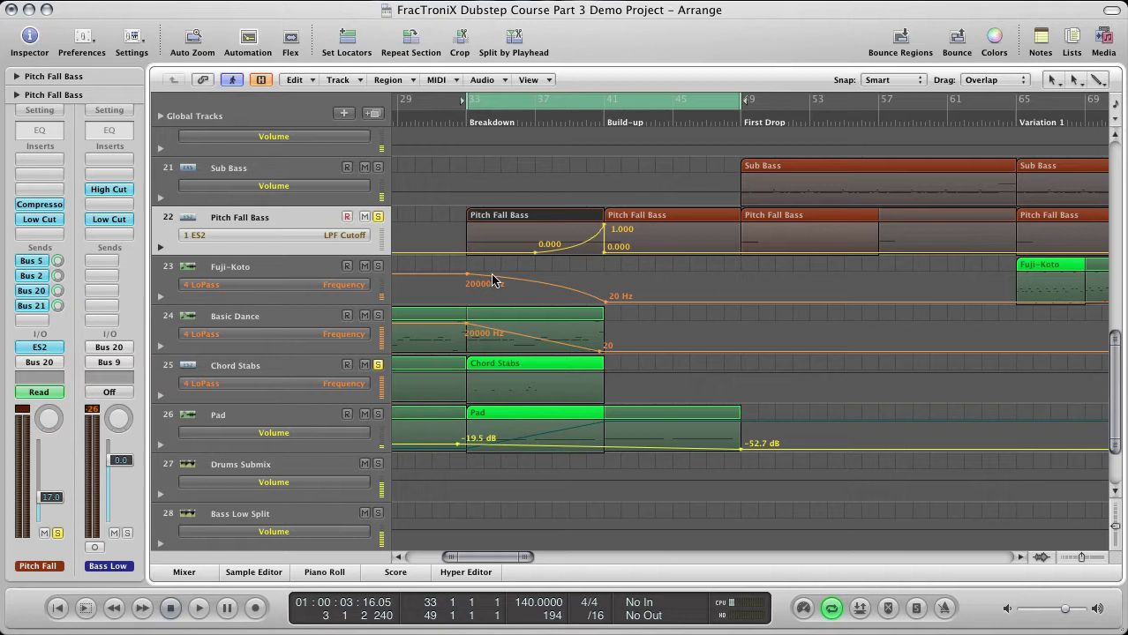
{"action": "key", "text": "space"}
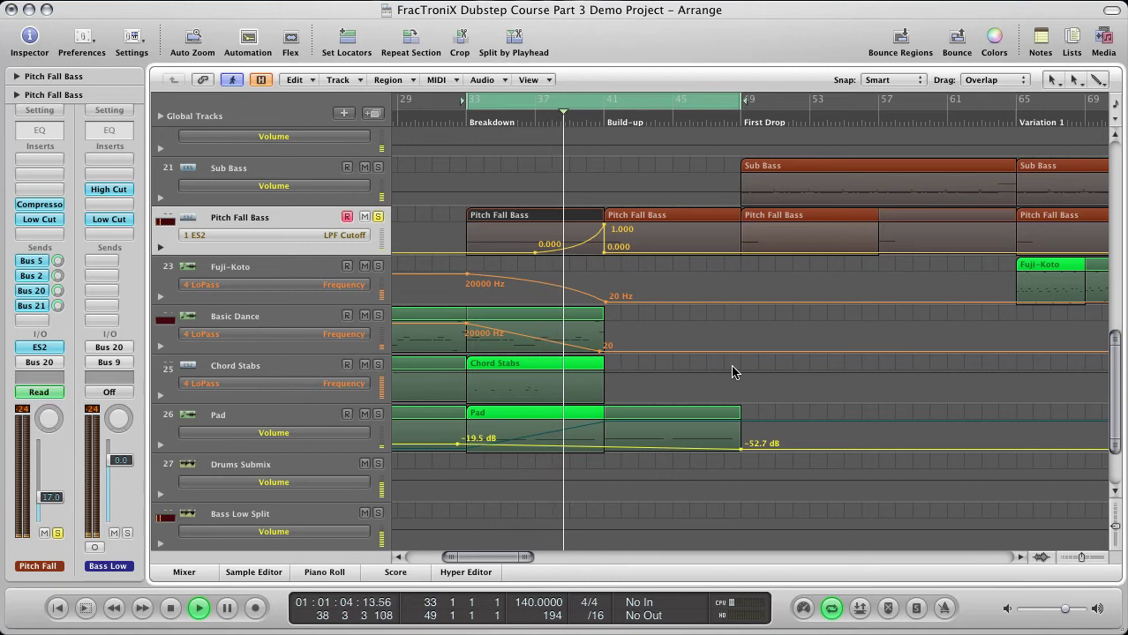
{"action": "left_click", "coordinate": [378, 217]}
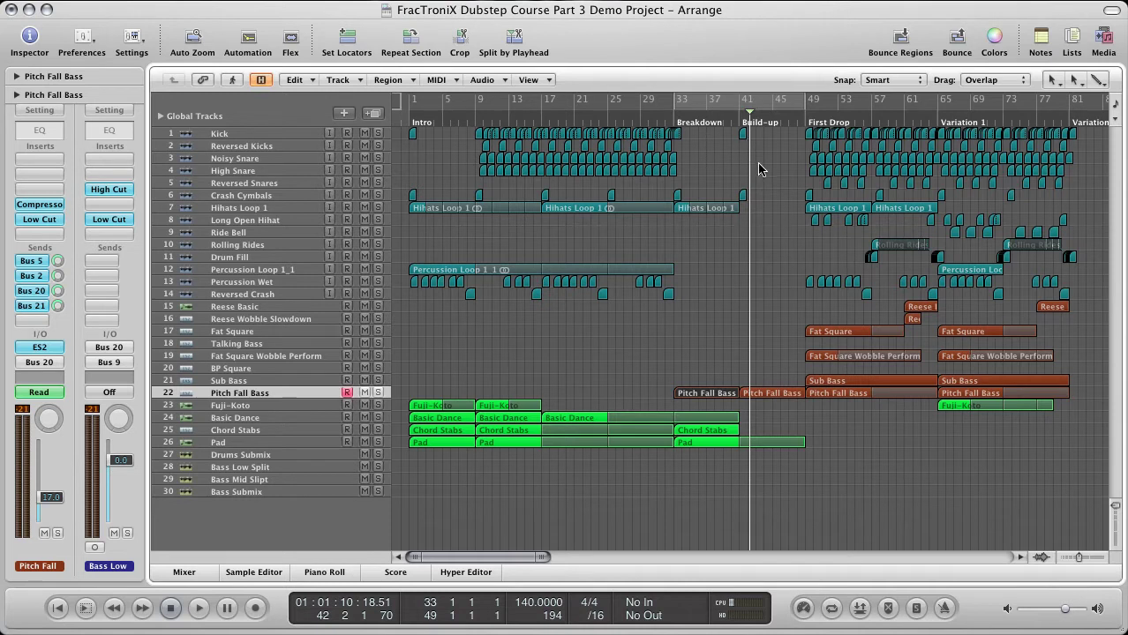
{"action": "scroll", "coordinate": [847, 177], "scroll_direction": "right", "scroll_amount": 10}
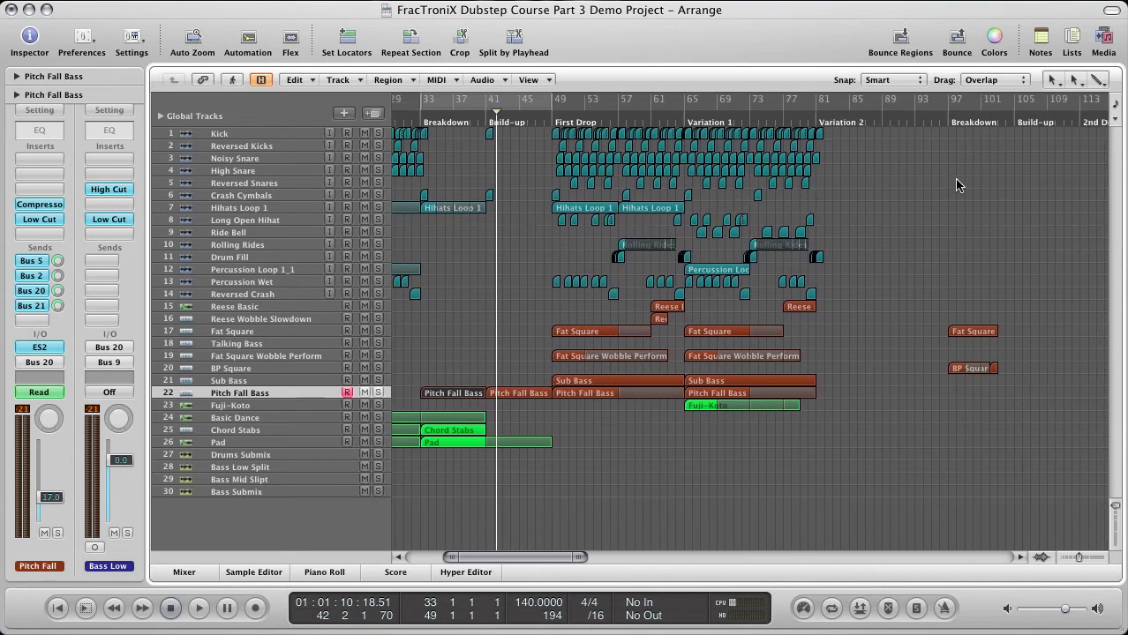
Duplicate the Kick track with its channel settings as a new audio track directly below it
{"action": "scroll", "coordinate": [956, 180], "scroll_direction": "right", "scroll_amount": 5}
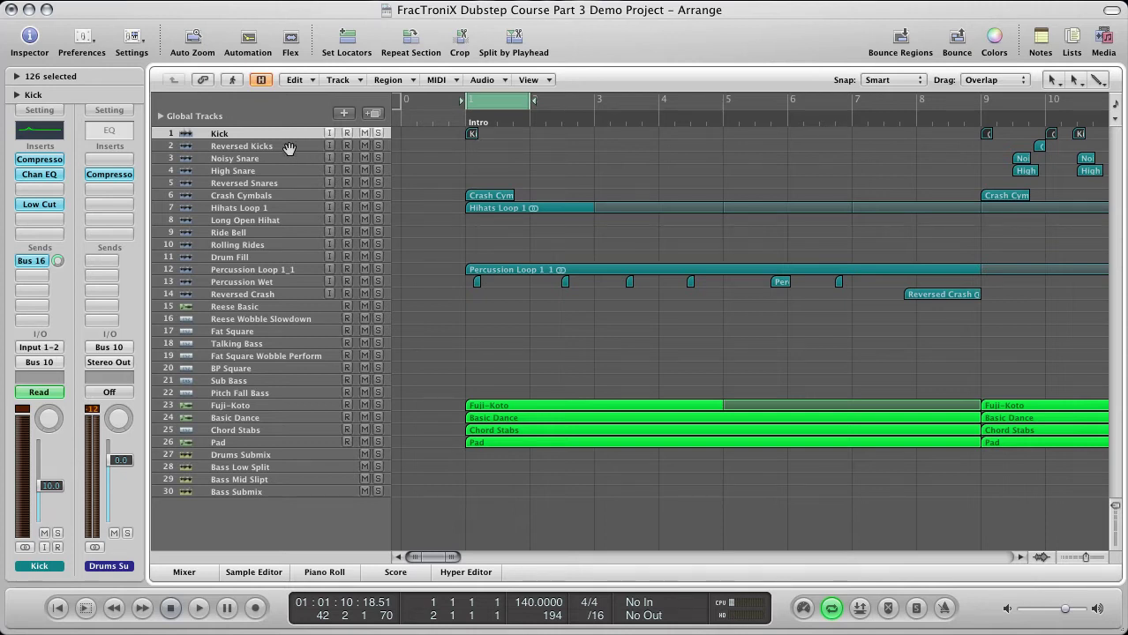
{"action": "key", "text": "ctrl+Down"}
{"action": "key", "text": "ctrl+Down"}
{"action": "key", "text": "ctrl+Down"}
{"action": "key", "text": "ctrl+Down"}
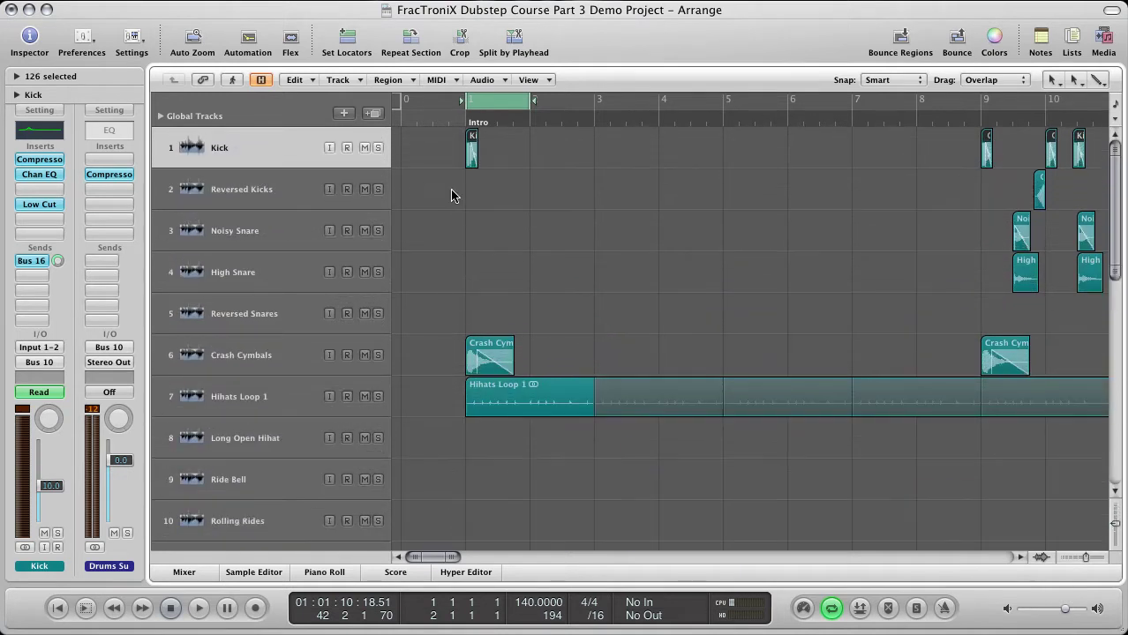
{"action": "key", "text": "ctrl+Right"}
{"action": "key", "text": "ctrl+Right"}
{"action": "key", "text": "ctrl+Right"}
{"action": "key", "text": "ctrl+Right"}
{"action": "key", "text": "ctrl+Right"}
{"action": "scroll", "coordinate": [492, 202], "scroll_direction": "left", "scroll_amount": 3}
{"action": "left_click", "coordinate": [262, 157]}
{"action": "left_click", "coordinate": [371, 113]}
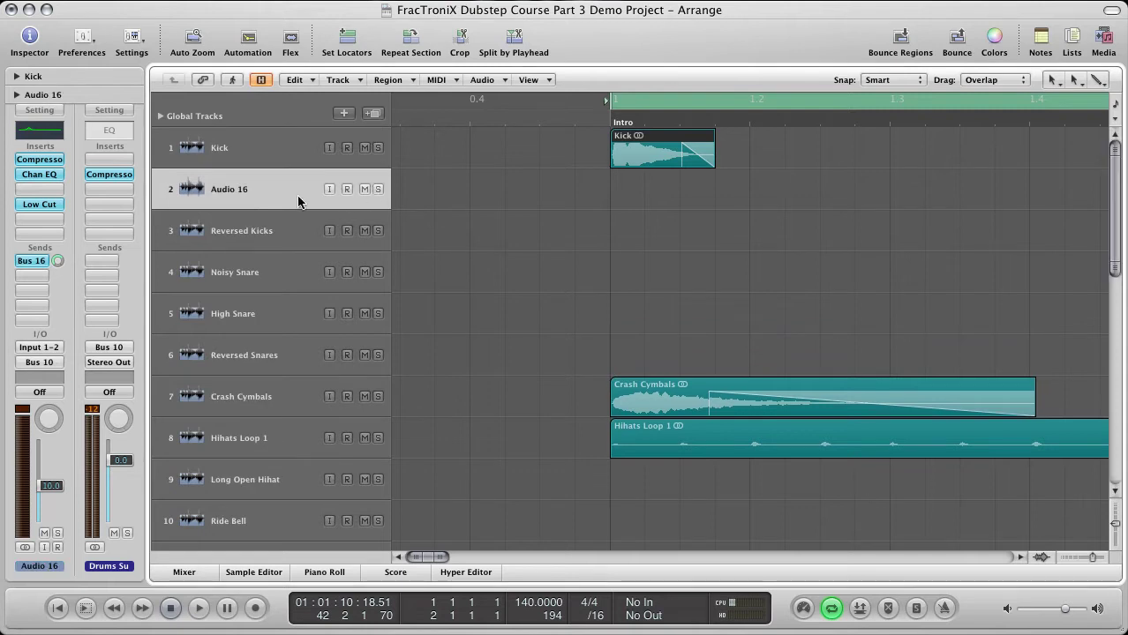
Rename the new duplicate track as Kick Impact
{"action": "double_click", "coordinate": [240, 191]}
{"action": "type", "text": "Kick Impact"}
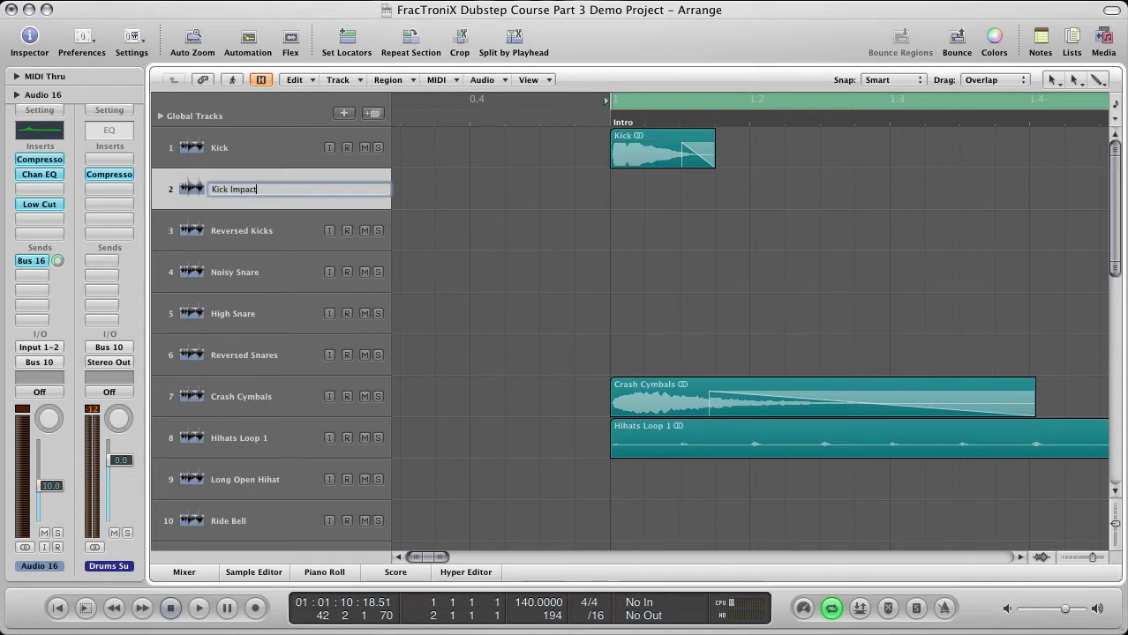
{"action": "key", "text": "Return"}
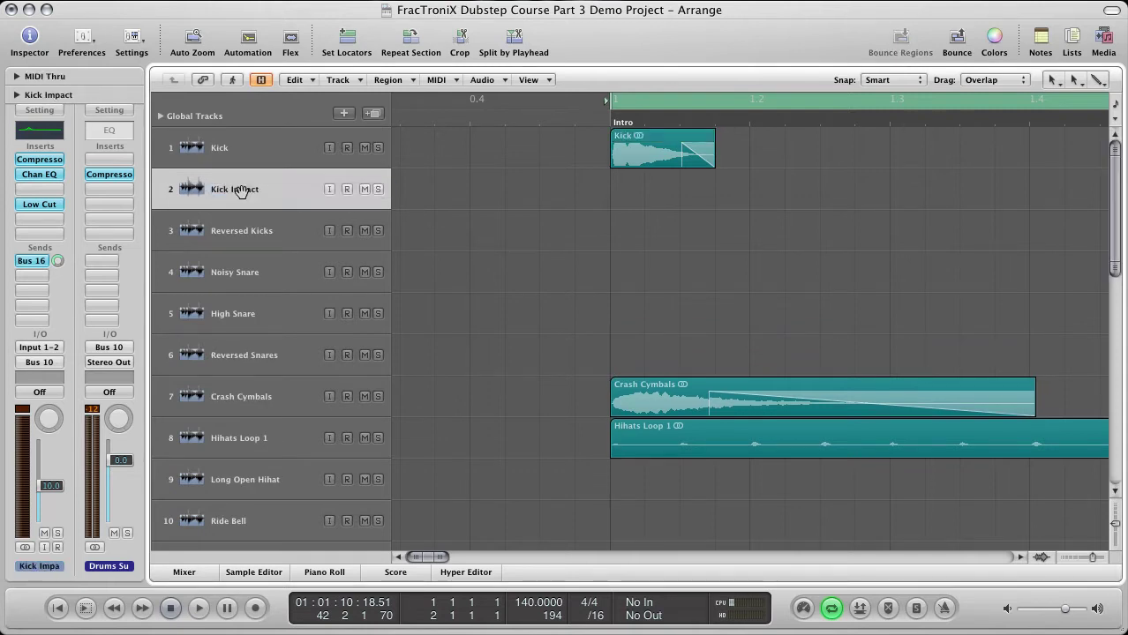
Solo the Kick Impact track, copy the bar 1 Kick region onto it without automation data, and audition it
{"action": "key", "text": "super+Left"}
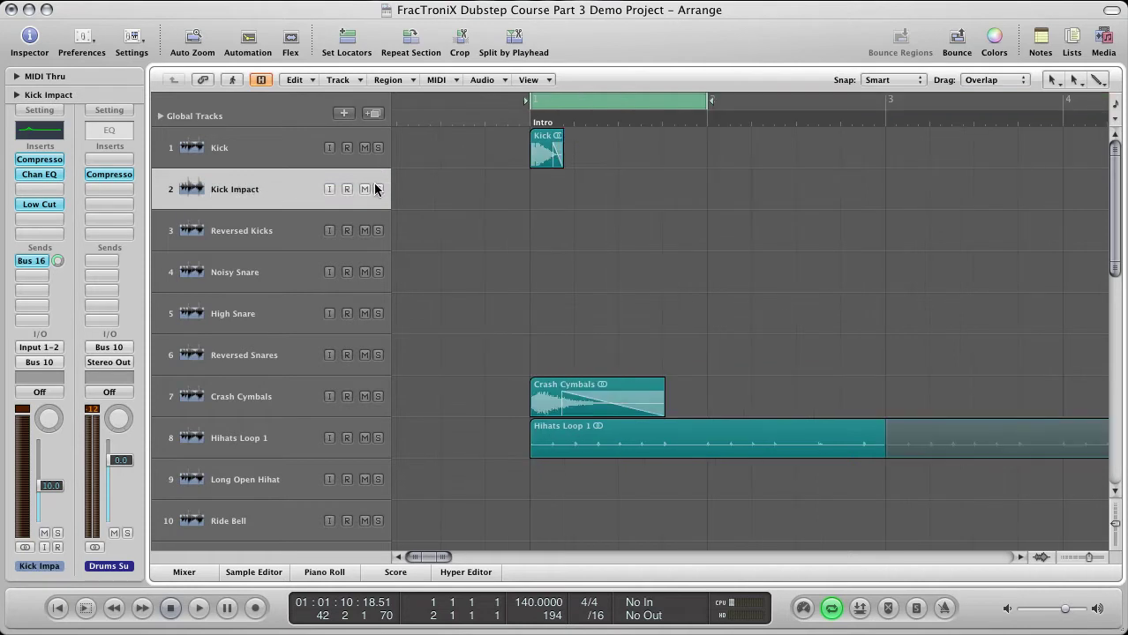
{"action": "left_click", "coordinate": [378, 189]}
{"action": "left_click_drag", "start_coordinate": [547, 144], "coordinate": [547, 191]}
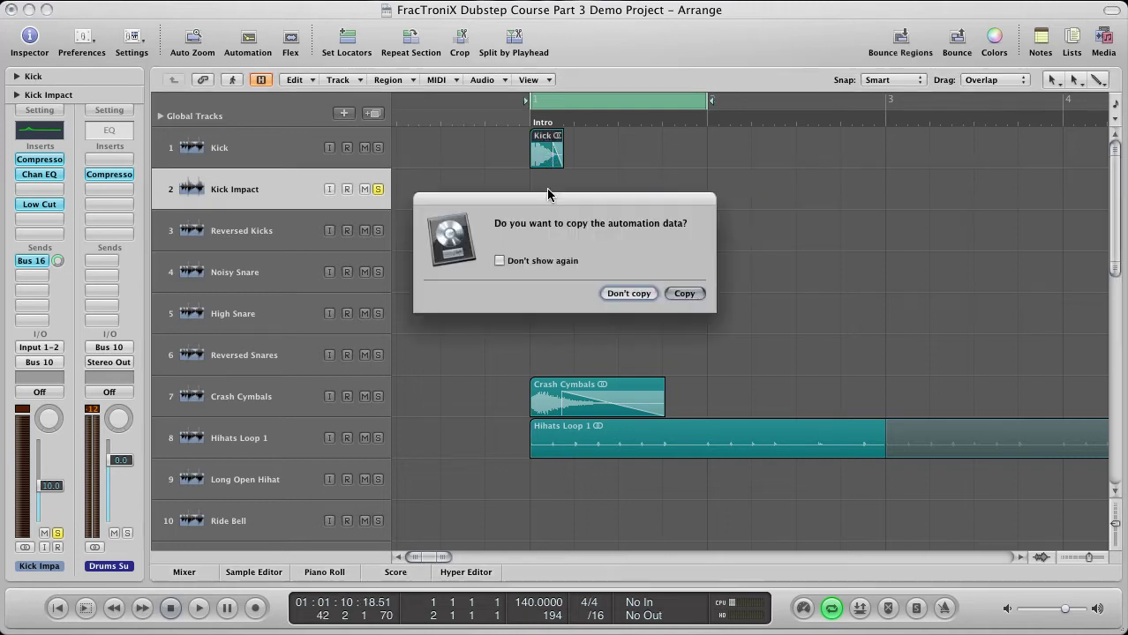
{"action": "left_click", "coordinate": [635, 294]}
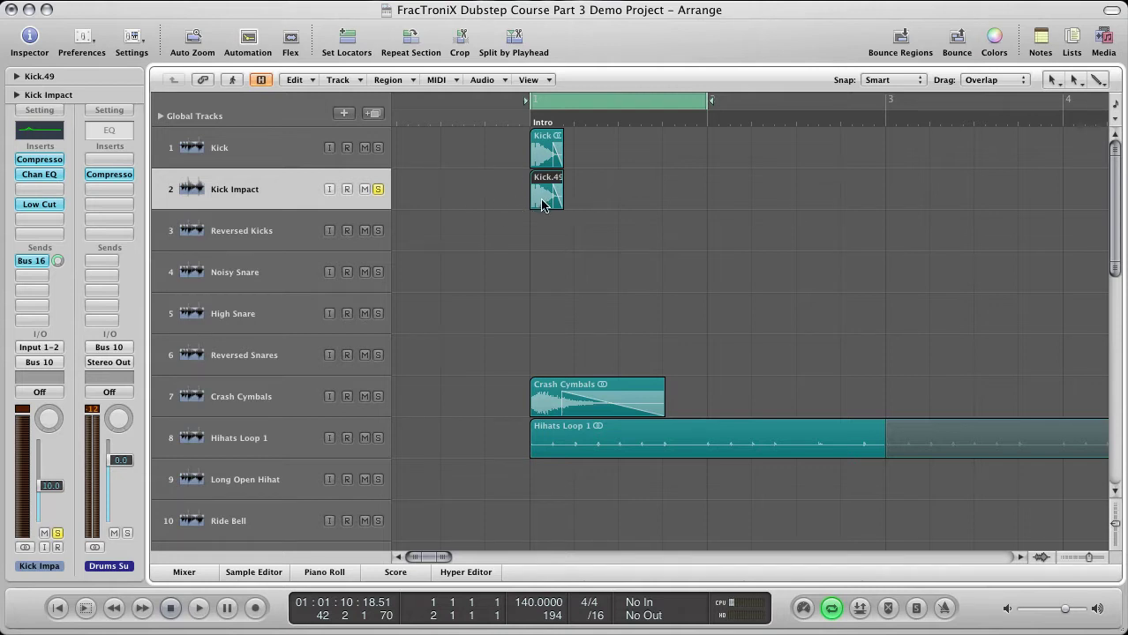
{"action": "key", "text": "space"}
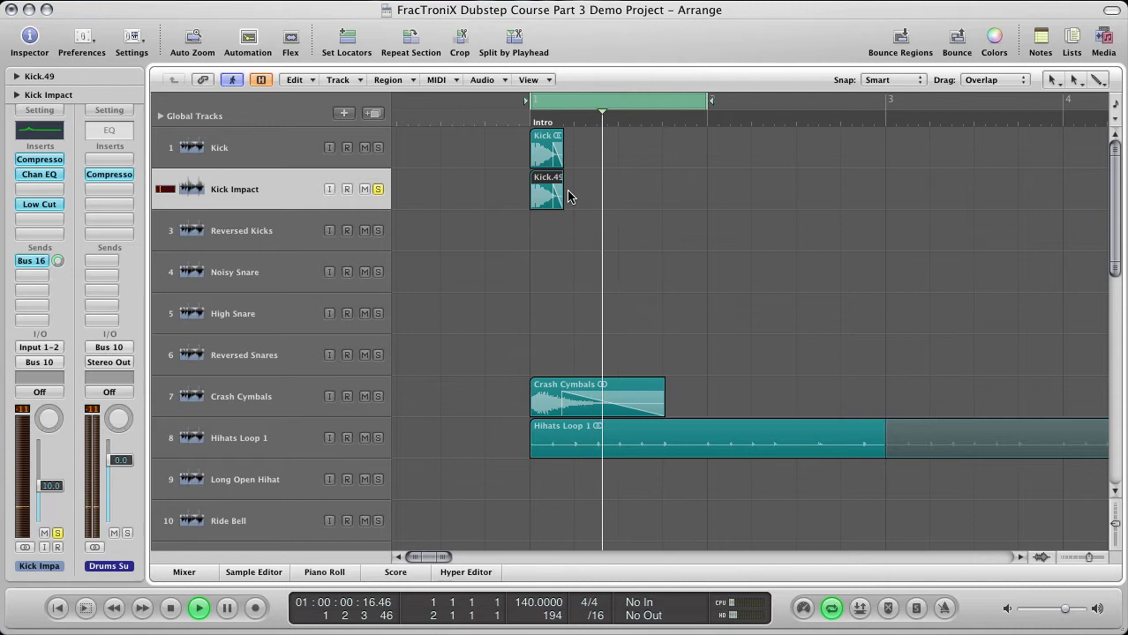
{"action": "key", "text": "space"}
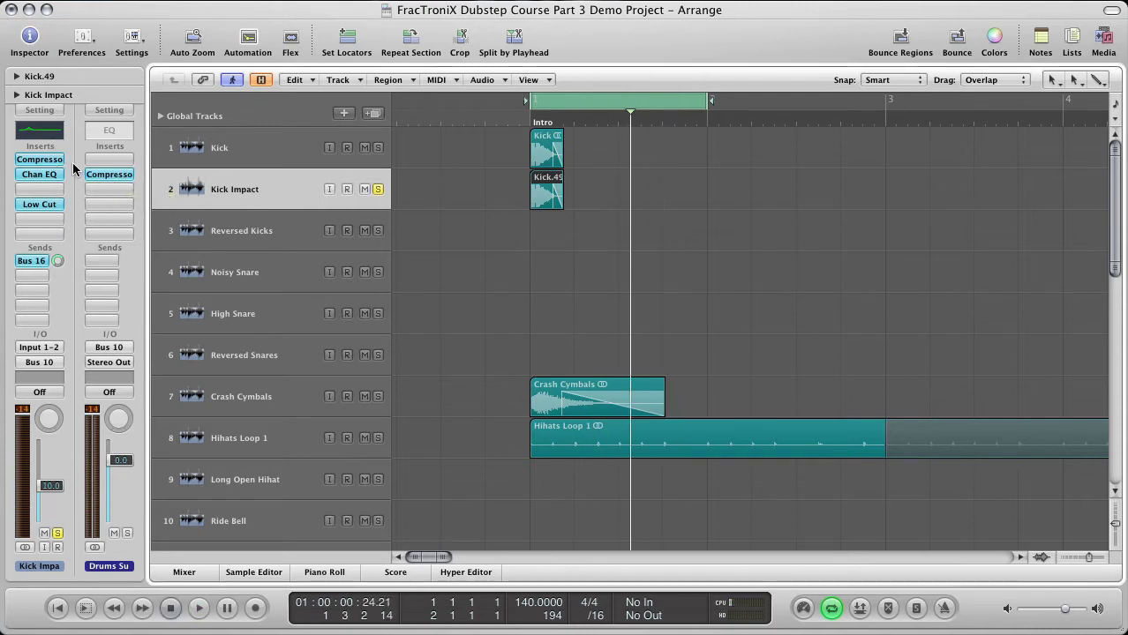
Remove the Low Cut from the Kick Impact track's inserts and add a Mono->Stereo Space Designer reverb after the Channel EQ
{"action": "left_click", "coordinate": [45, 207]}
{"action": "left_click", "coordinate": [54, 223]}
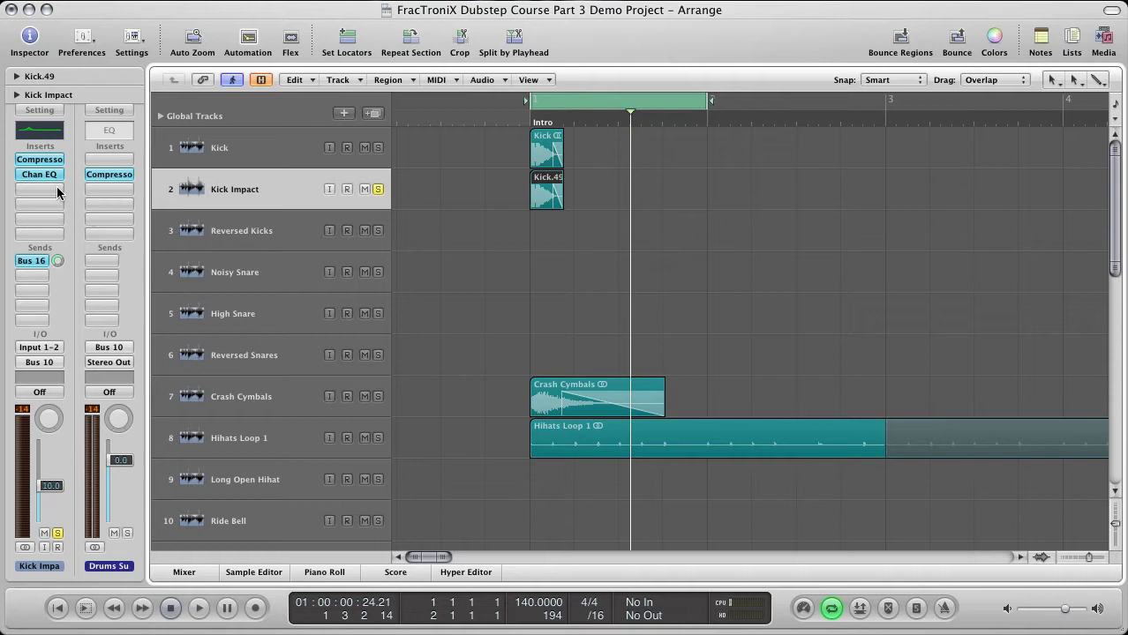
{"action": "left_click", "coordinate": [57, 191]}
{"action": "mouse_move", "coordinate": [80, 352]}
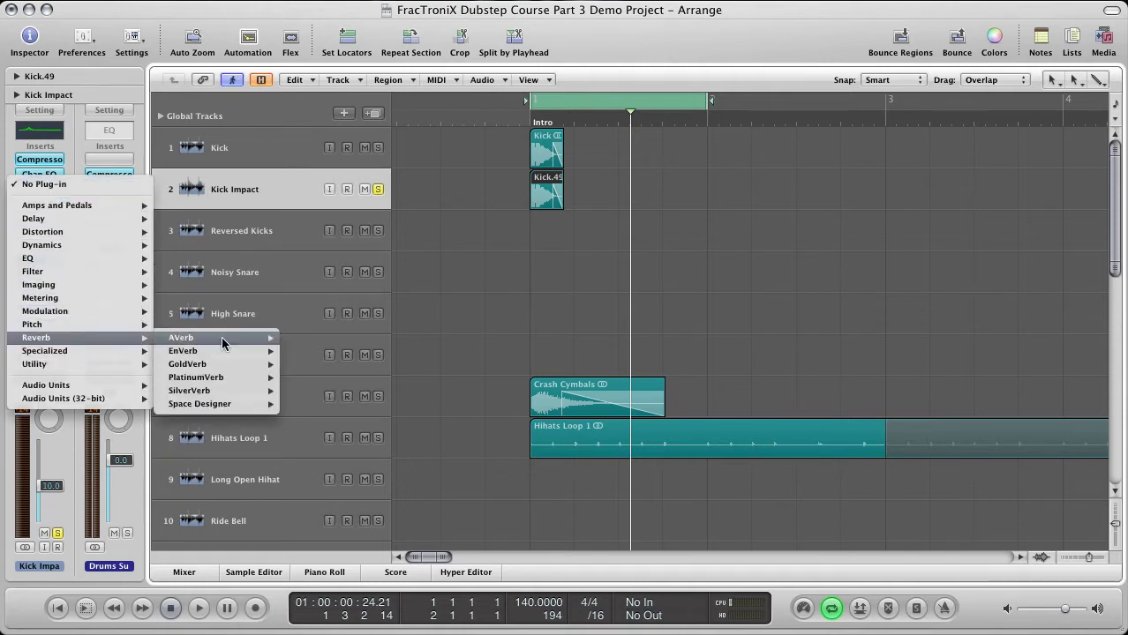
{"action": "mouse_move", "coordinate": [236, 405]}
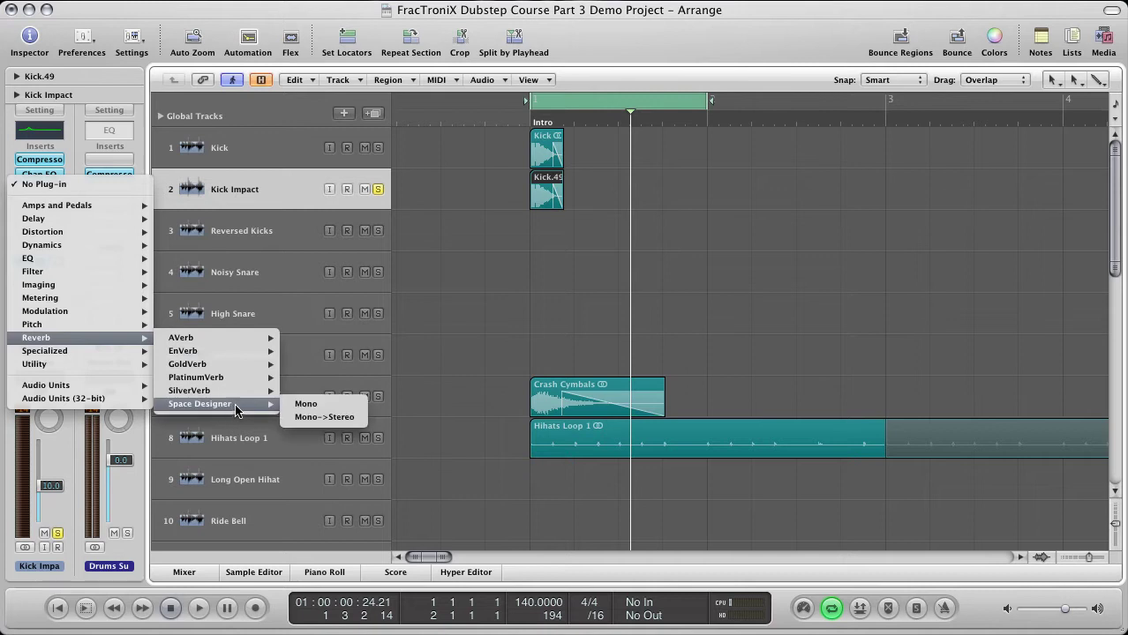
{"action": "left_click", "coordinate": [336, 418]}
{"action": "left_click_drag", "start_coordinate": [388, 53], "coordinate": [640, 92]}
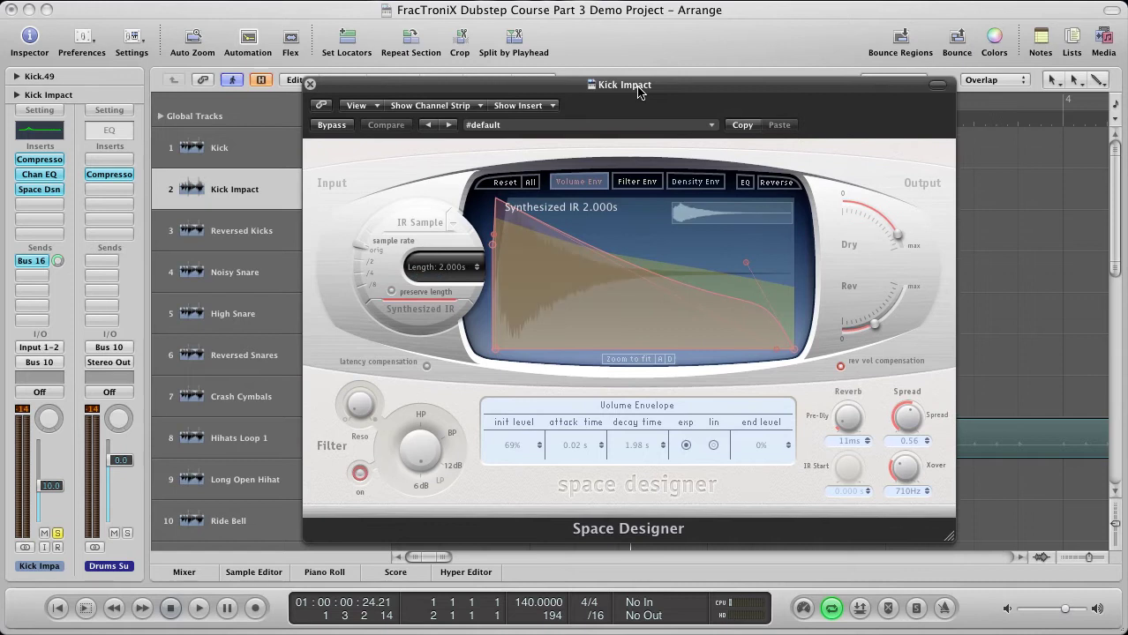
{"action": "left_click_drag", "start_coordinate": [570, 87], "coordinate": [474, 225]}
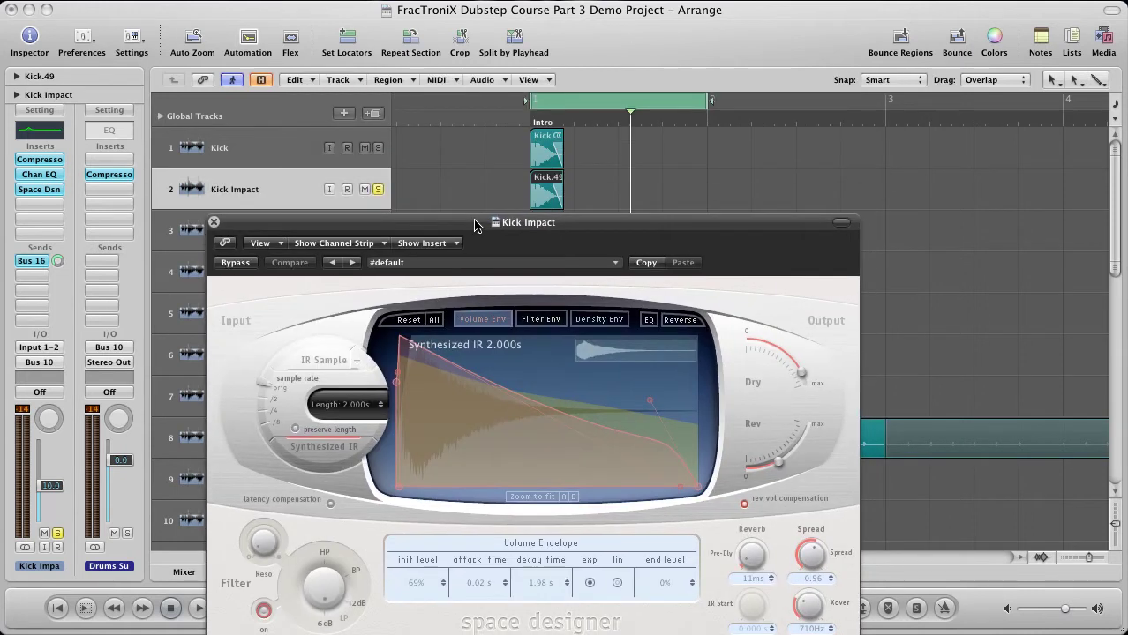
Extend the cycle range to cover bars 1 to 3 and audition the reverb on the kick
{"action": "key", "text": "space"}
{"action": "left_click_drag", "start_coordinate": [710, 101], "coordinate": [888, 101]}
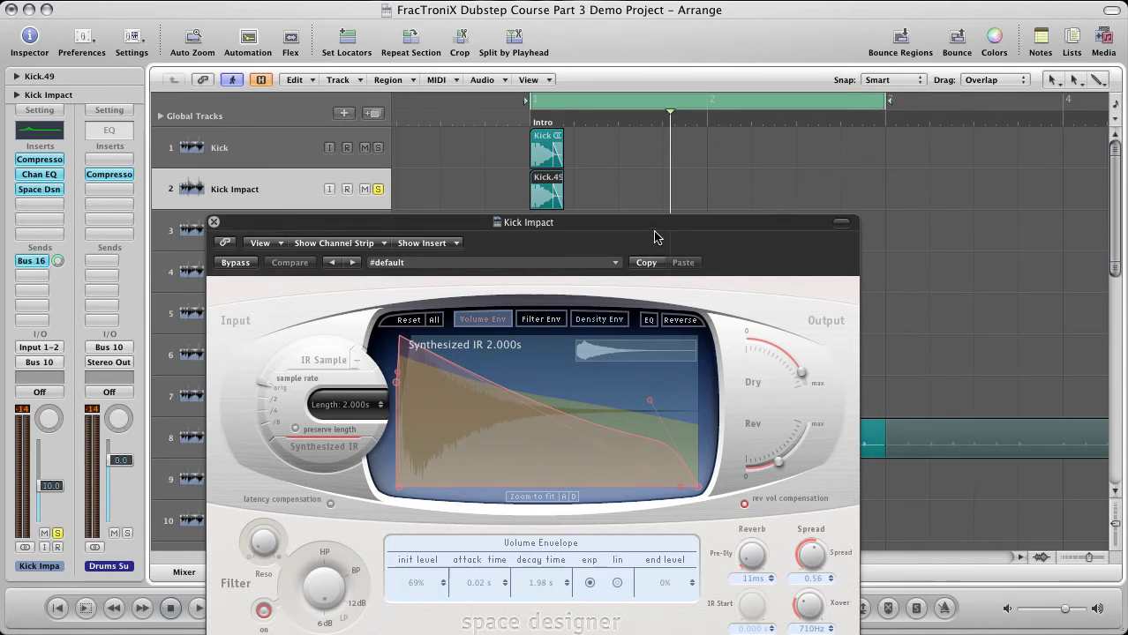
{"action": "key", "text": "space"}
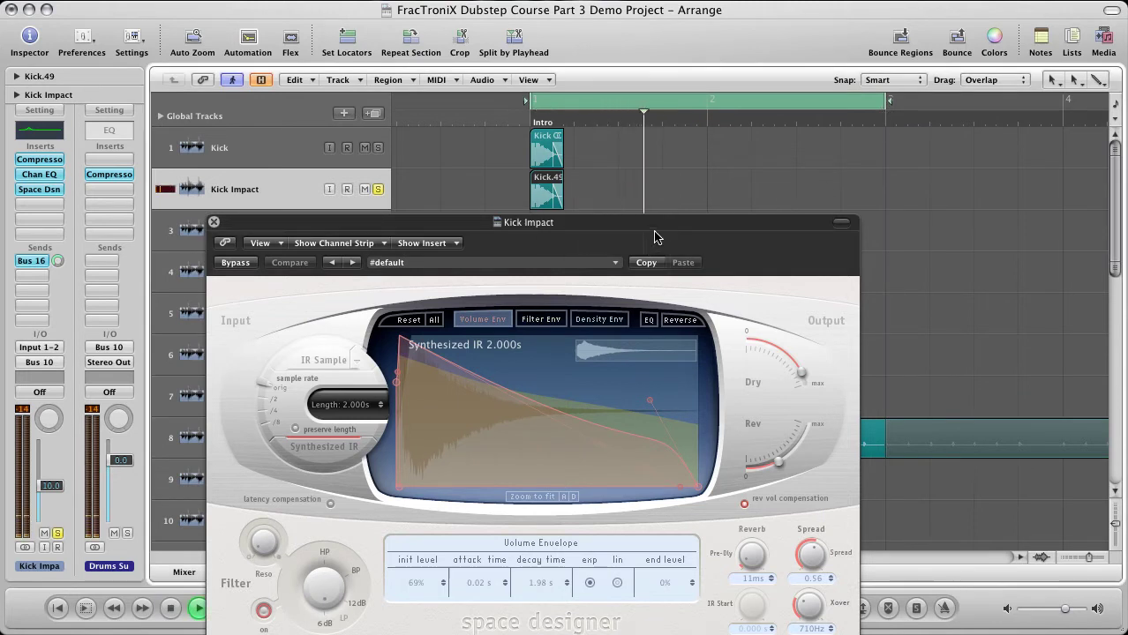
Load the 04.4s Dream Hall setting from the Large Spaces halls into Space Designer and audition it
{"action": "left_click", "coordinate": [615, 263]}
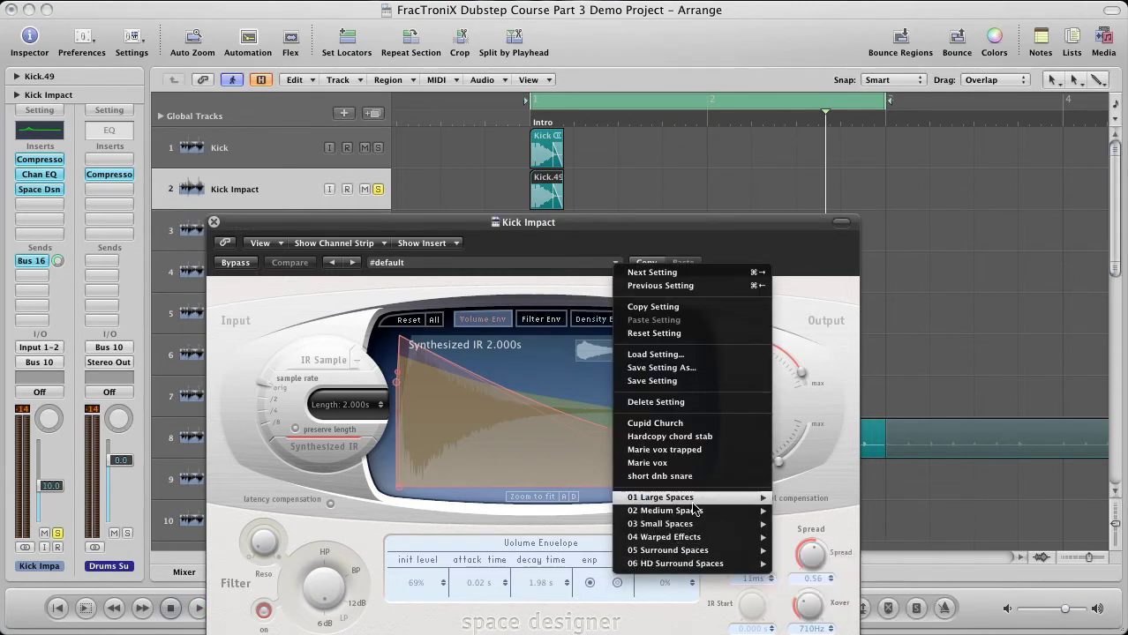
{"action": "mouse_move", "coordinate": [768, 506]}
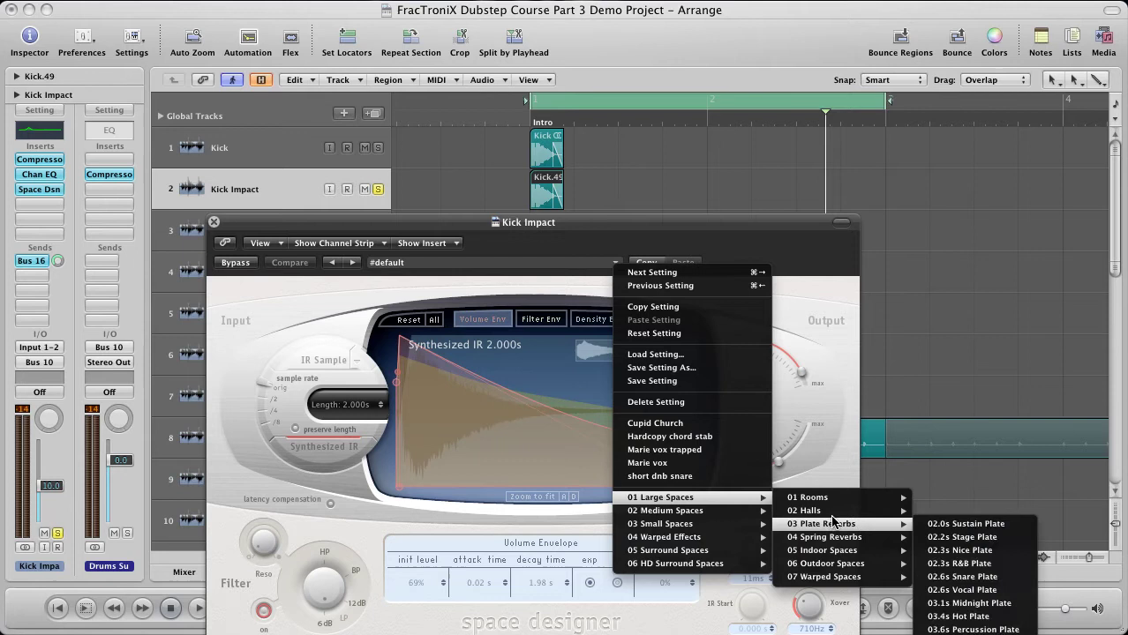
{"action": "mouse_move", "coordinate": [849, 513]}
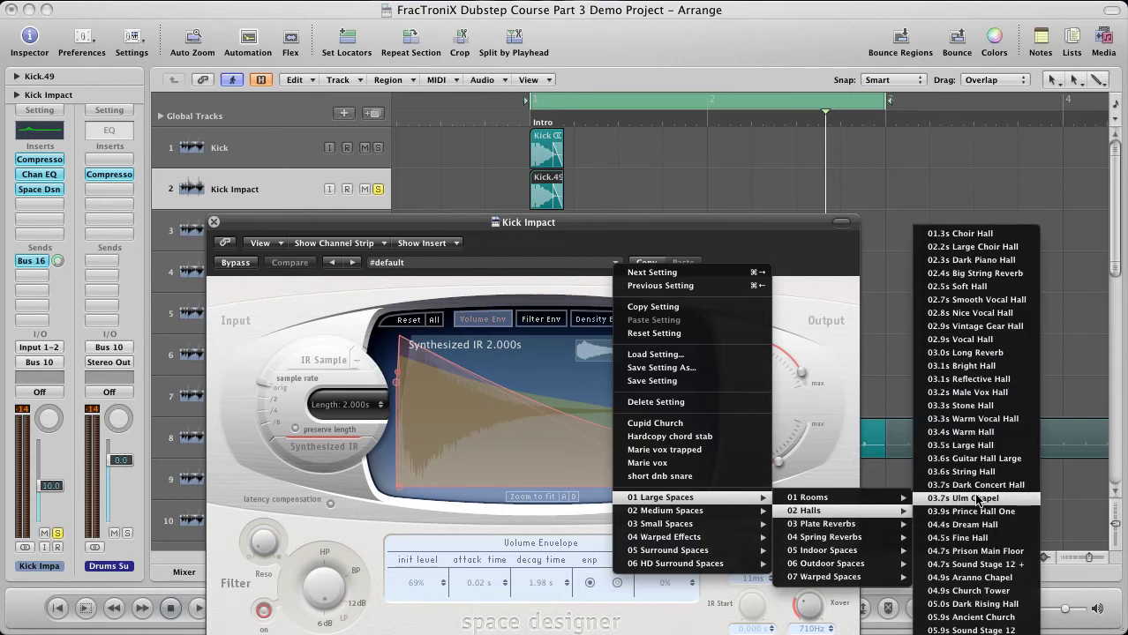
{"action": "left_click", "coordinate": [962, 526]}
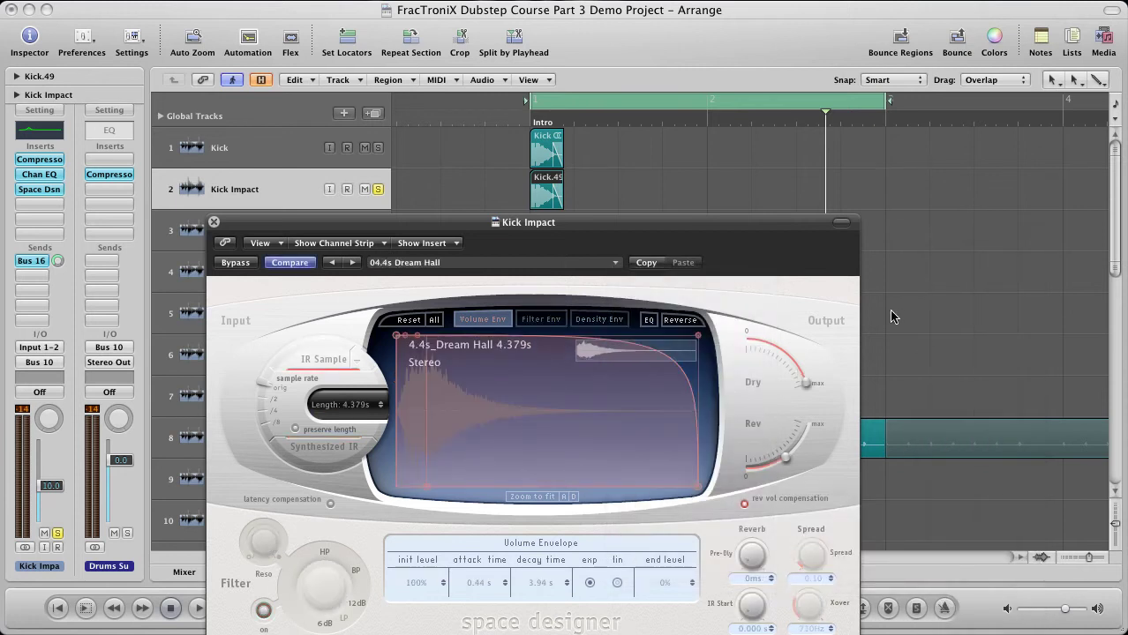
{"action": "key", "text": "space"}
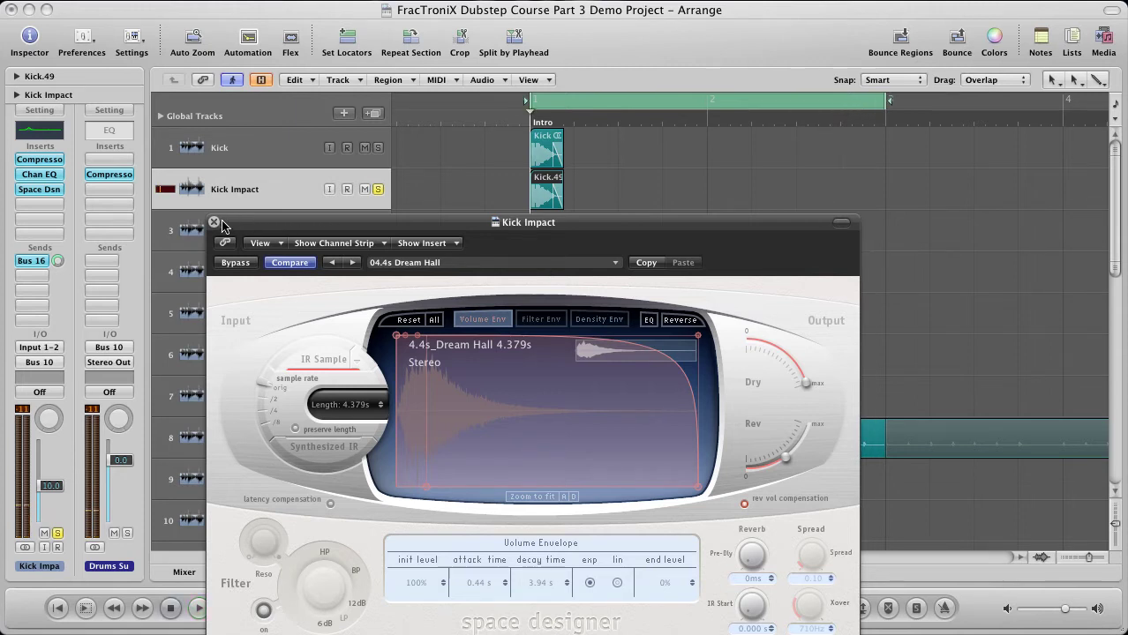
Lower Space Designer's dry output level to about the middle of its range and audition the Kick Impact track
{"action": "mouse_move", "coordinate": [554, 220]}
{"action": "left_mouse_down"}
{"action": "mouse_move", "coordinate": [566, 246]}
{"action": "mouse_move", "coordinate": [570, 236]}
{"action": "left_mouse_up"}
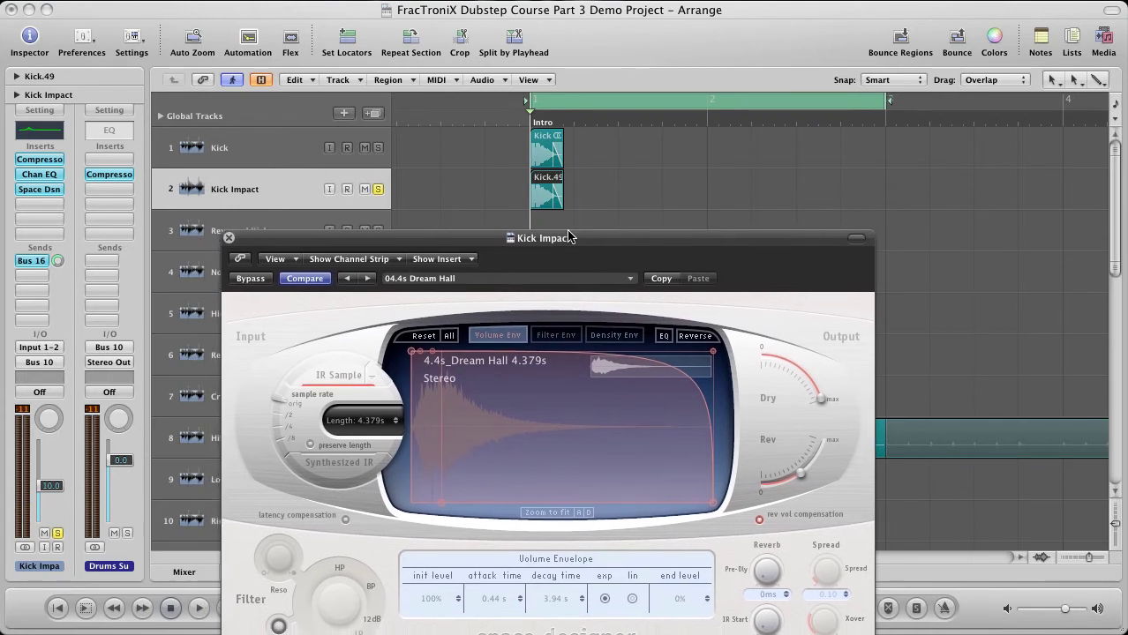
{"action": "left_click_drag", "start_coordinate": [822, 399], "coordinate": [806, 371]}
{"action": "key", "text": "space"}
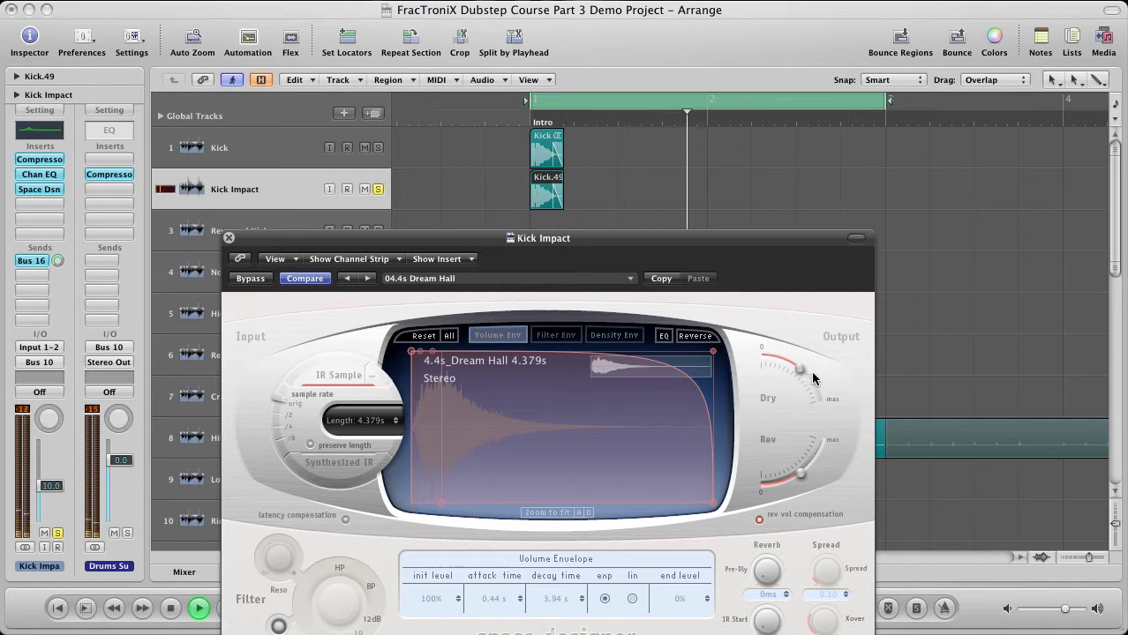
{"action": "key", "text": "space"}
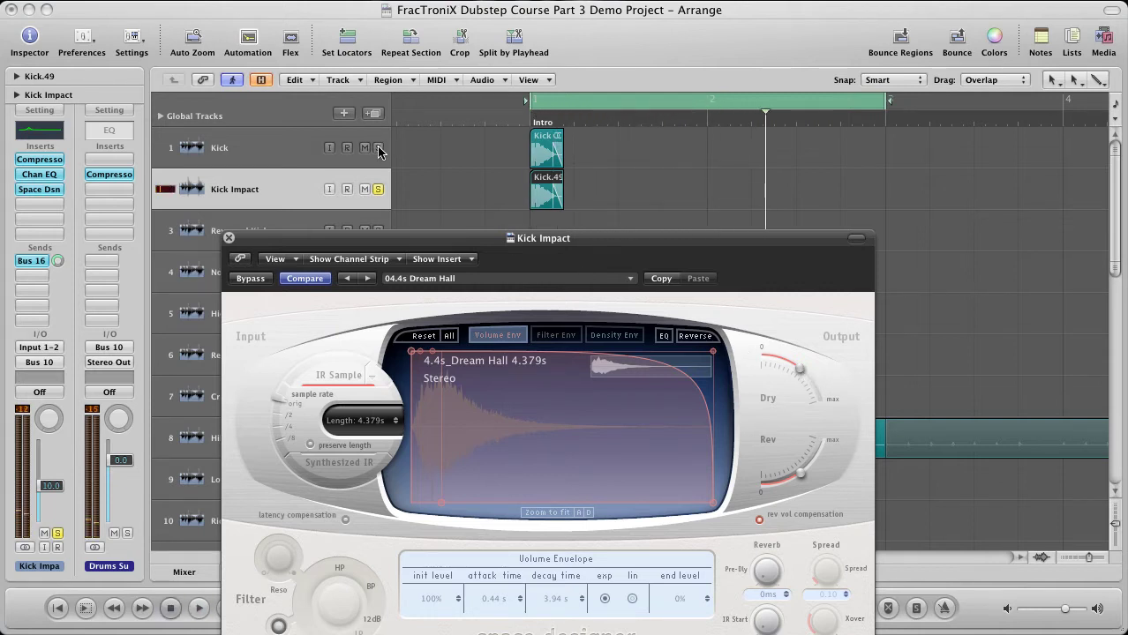
Audition the Kick and Kick Impact tracks soloed together, and leave only Kick Impact soloed
{"action": "left_click", "coordinate": [379, 148]}
{"action": "key", "text": "space"}
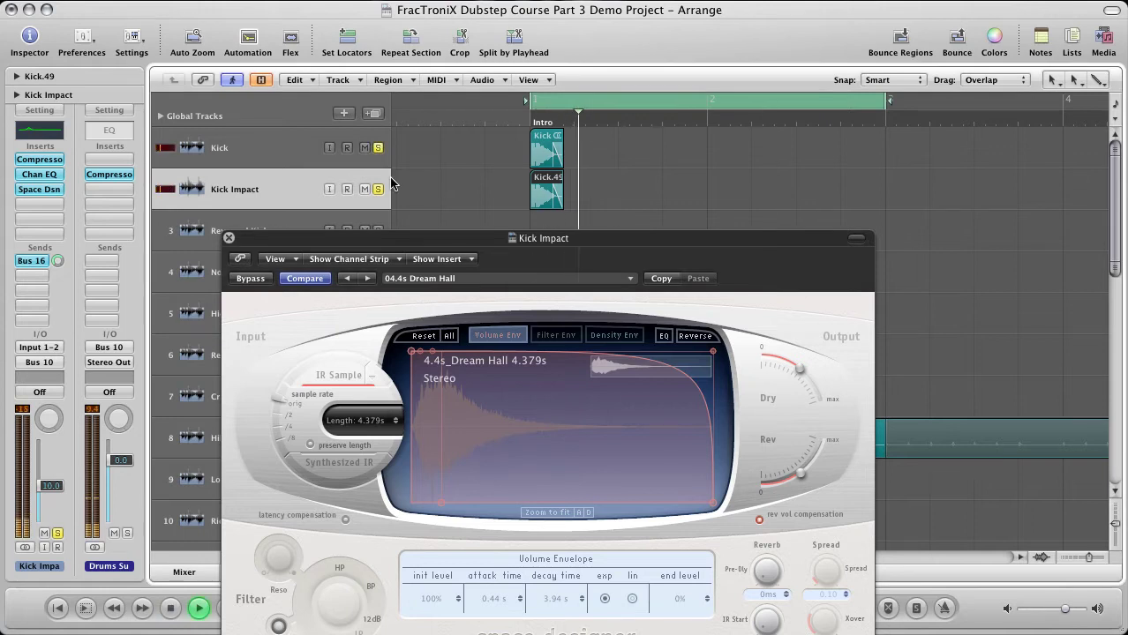
{"action": "key", "text": "space"}
{"action": "left_click", "coordinate": [377, 189], "text": "alt"}
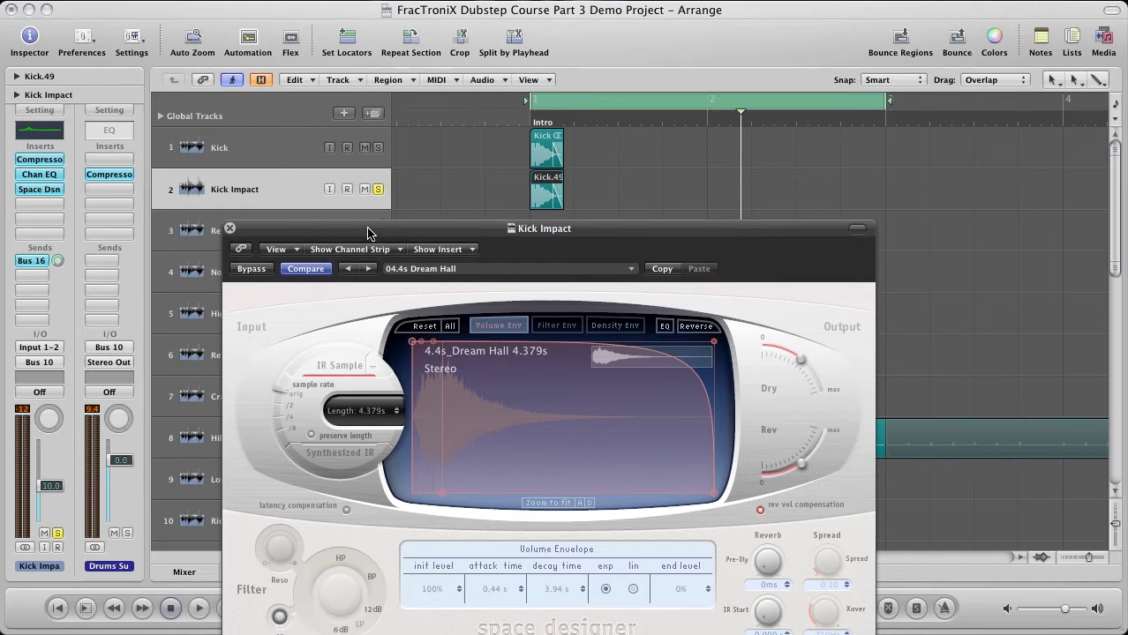
Insert a stereo single-band Low Pass Filter after Space Designer on the Kick Impact track
{"action": "left_click", "coordinate": [39, 190]}
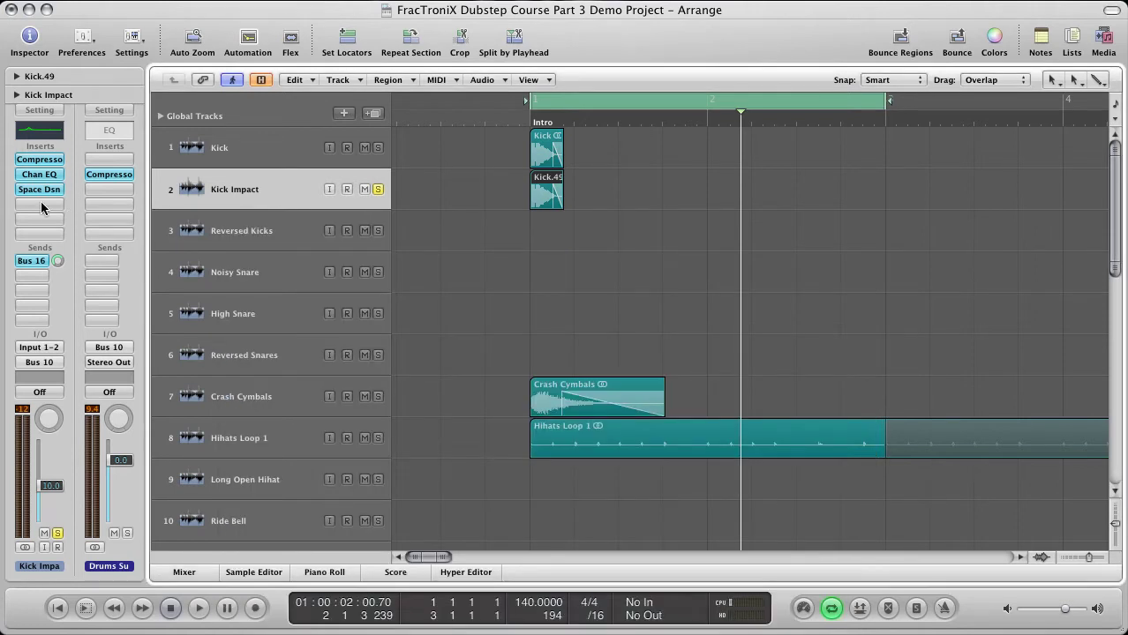
{"action": "left_click", "coordinate": [40, 204]}
{"action": "mouse_move", "coordinate": [106, 273]}
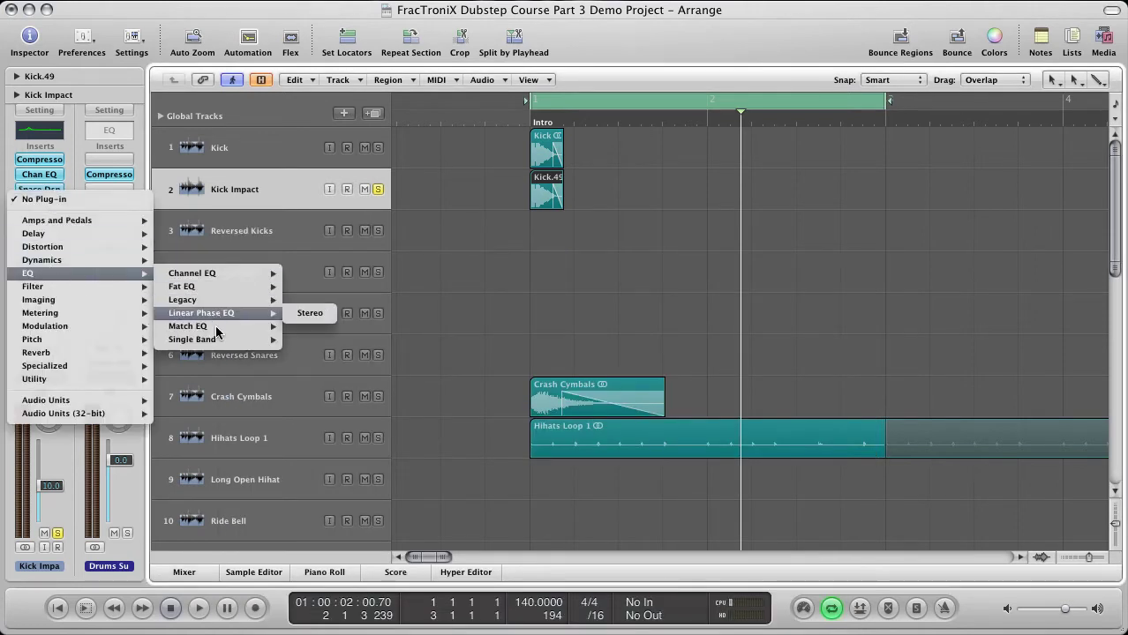
{"action": "mouse_move", "coordinate": [217, 338]}
{"action": "mouse_move", "coordinate": [372, 379]}
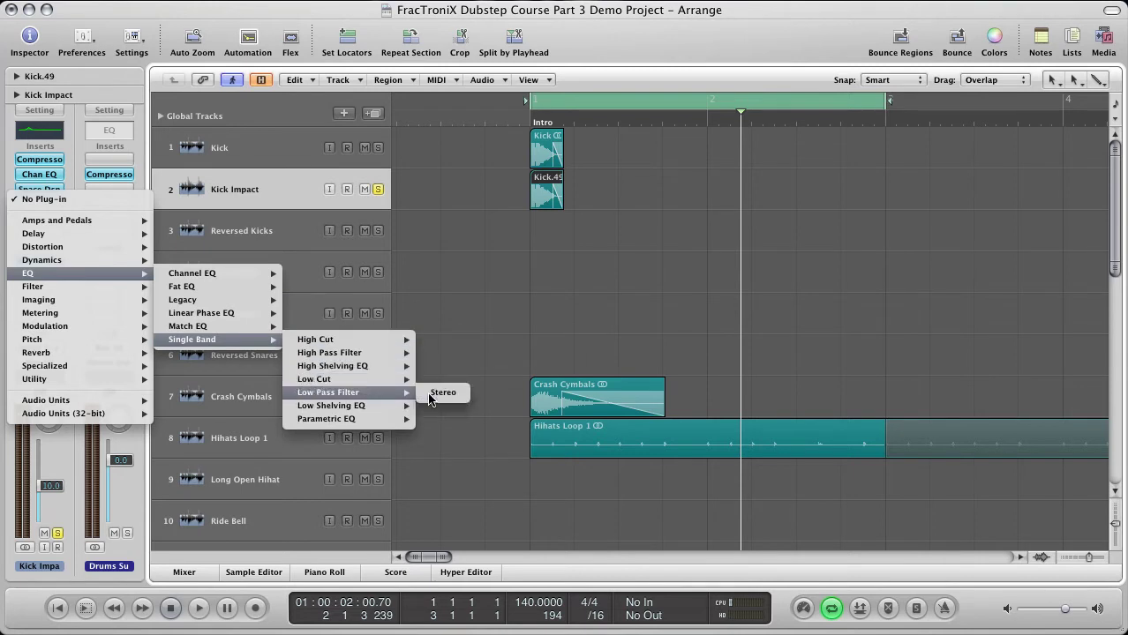
{"action": "left_click", "coordinate": [443, 393]}
Set the Low Pass Filter's order to 12n and its frequency to 200 Hz, auditioning the filtered kick
{"action": "left_click_drag", "start_coordinate": [261, 164], "coordinate": [335, 168]}
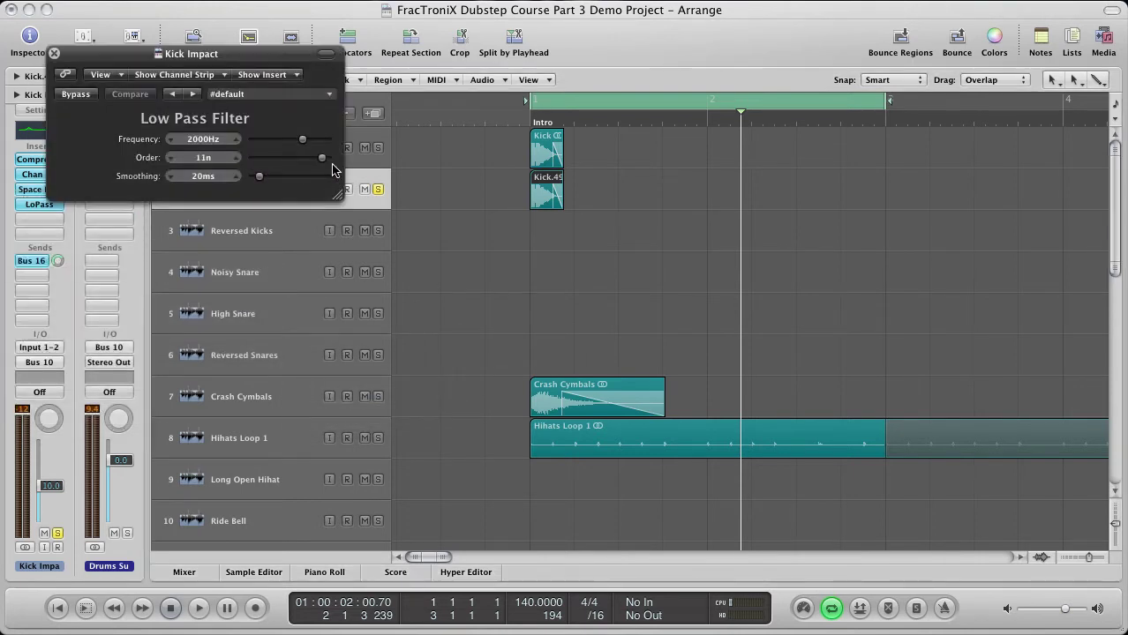
{"action": "left_click_drag", "start_coordinate": [266, 54], "coordinate": [601, 308]}
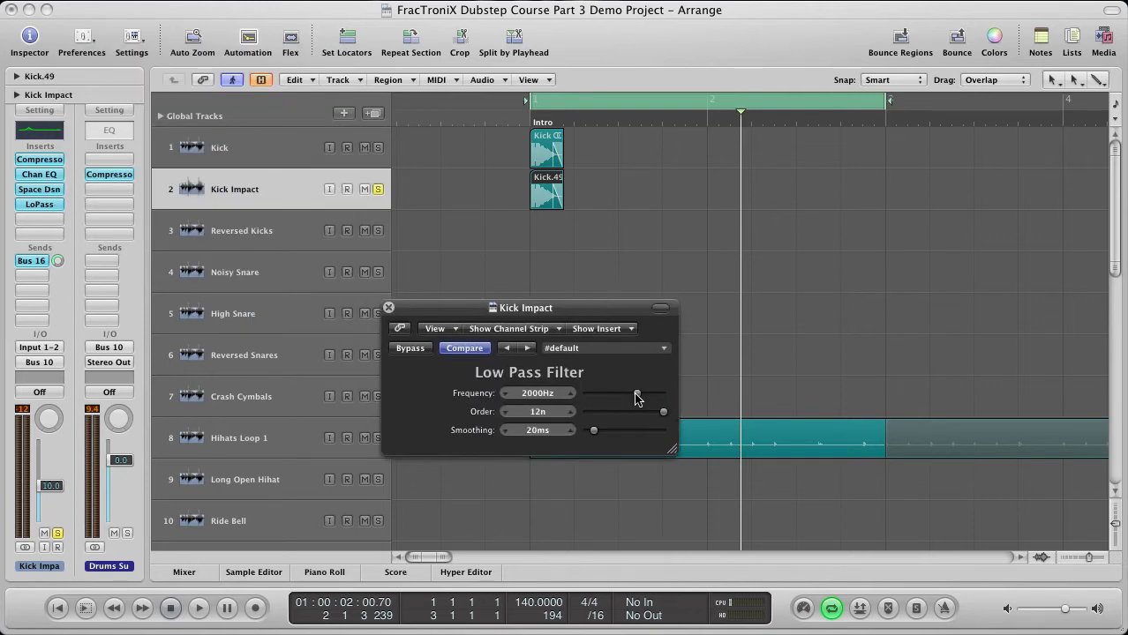
{"action": "key", "text": "space"}
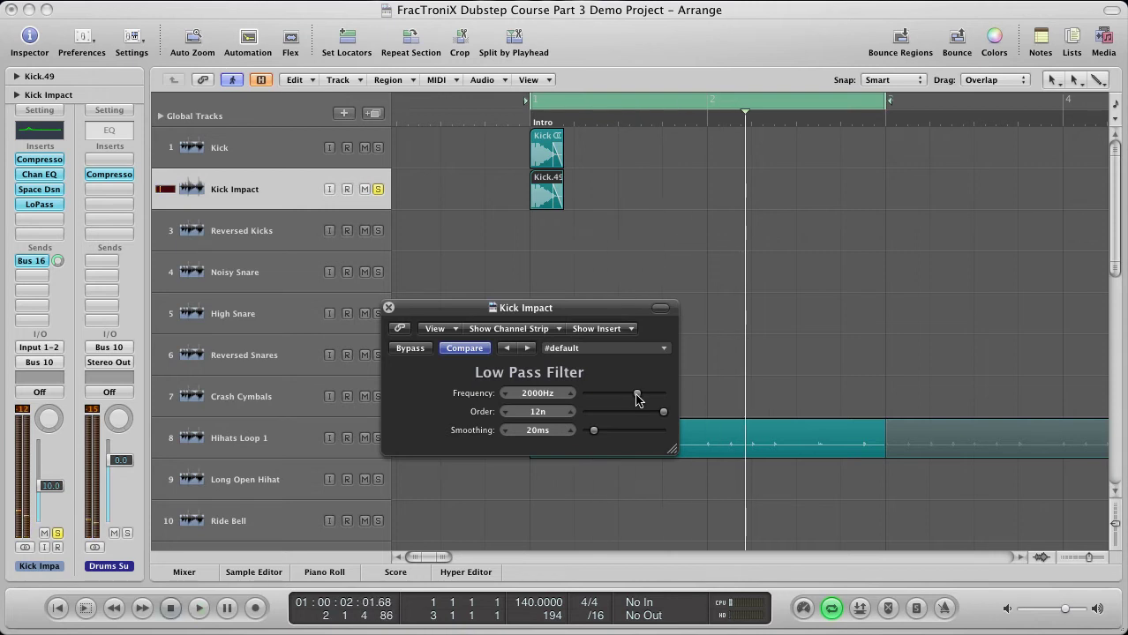
{"action": "left_click_drag", "start_coordinate": [633, 399], "coordinate": [612, 403]}
{"action": "key", "text": "space"}
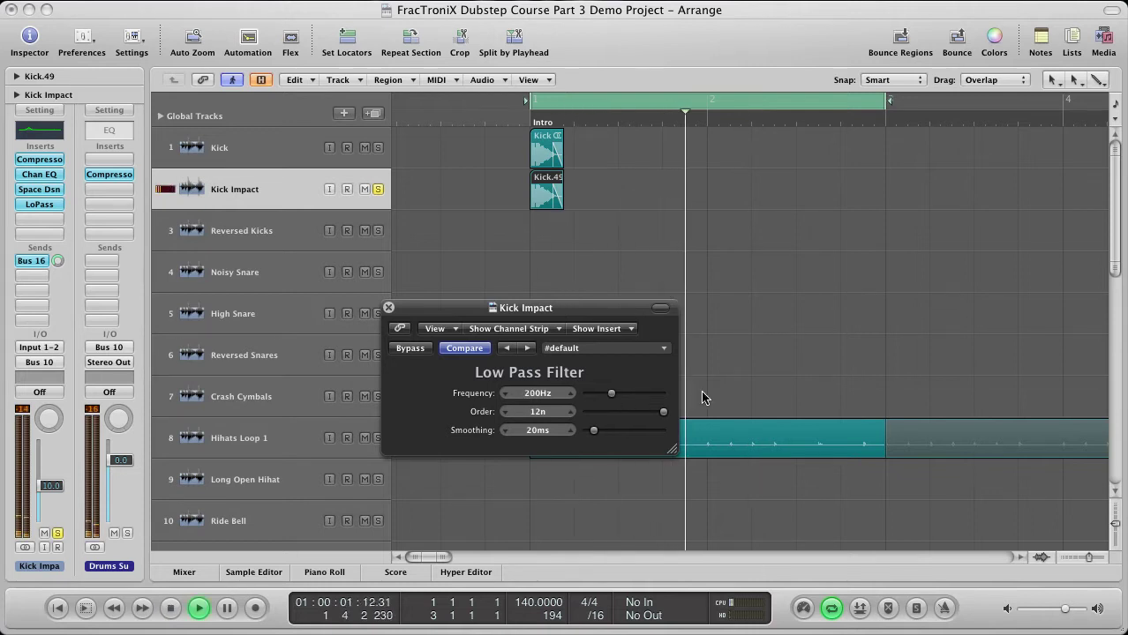
{"action": "key", "text": "space"}
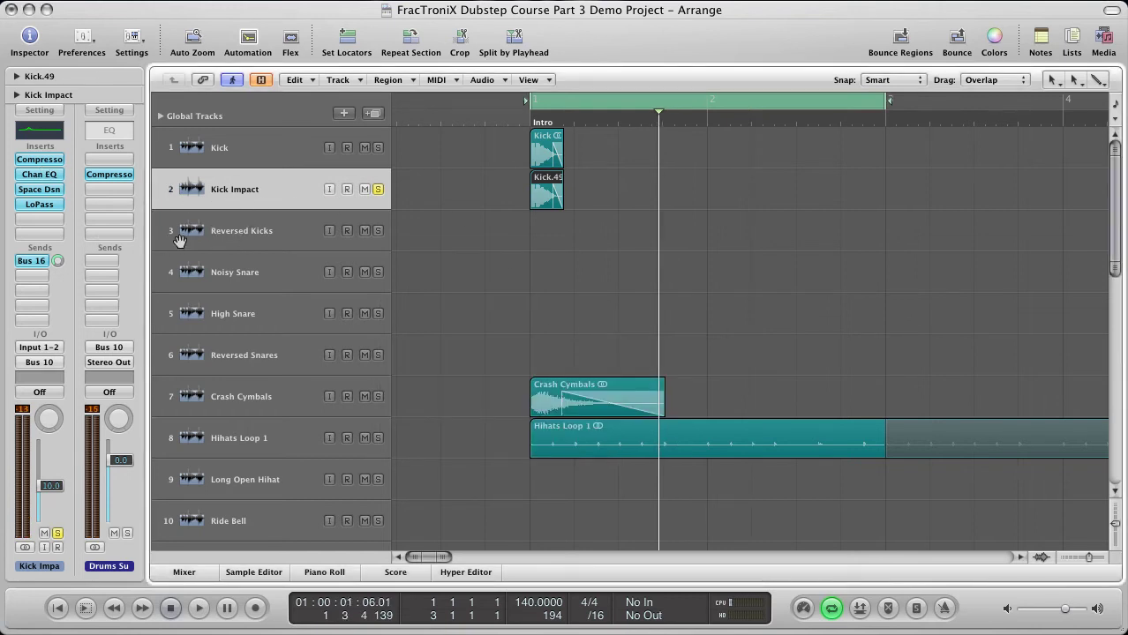
Insert a single-band Low Cut filter after the Low Pass Filter on Kick Impact, lower its frequency, and audition the result
{"action": "left_click", "coordinate": [53, 219]}
{"action": "mouse_move", "coordinate": [62, 289]}
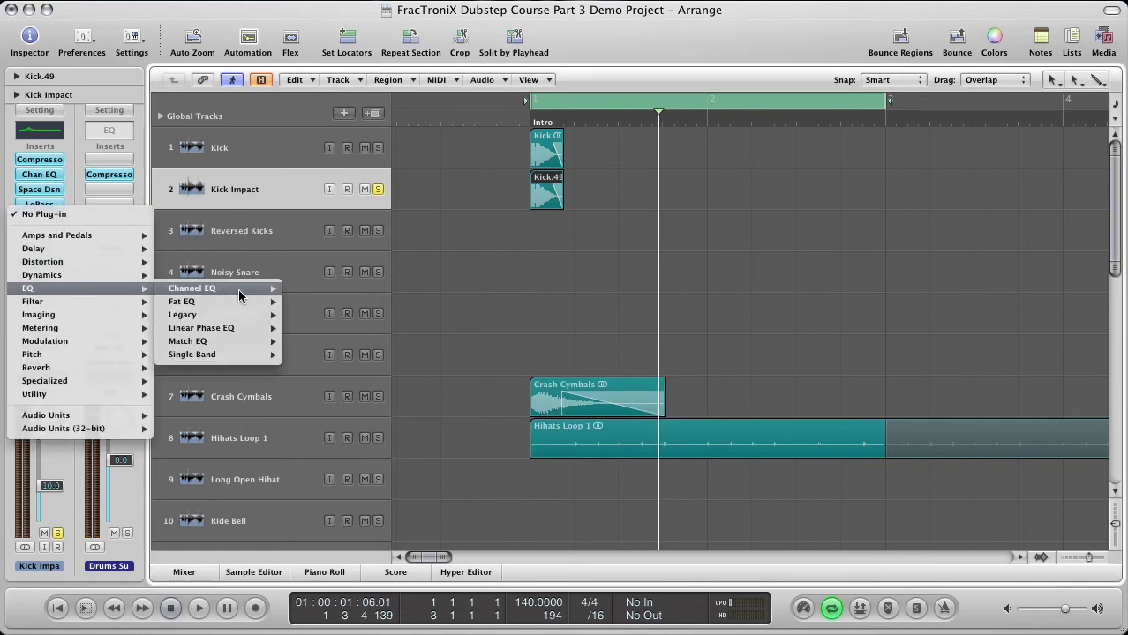
{"action": "mouse_move", "coordinate": [258, 356]}
{"action": "left_click", "coordinate": [357, 394]}
{"action": "left_click_drag", "start_coordinate": [249, 60], "coordinate": [649, 289]}
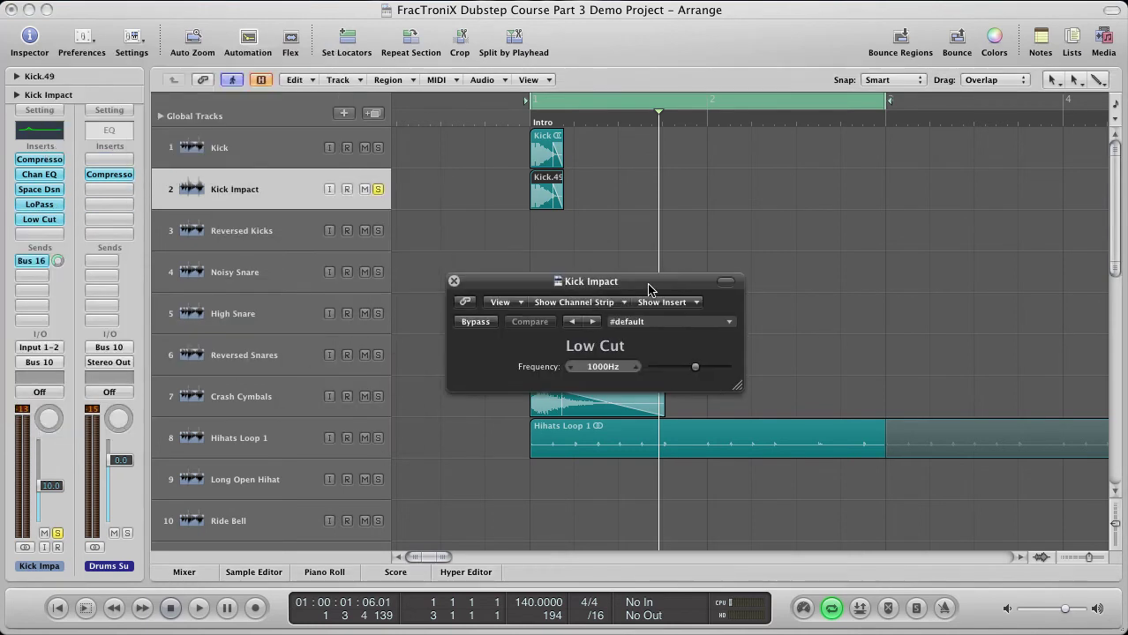
{"action": "left_click_drag", "start_coordinate": [701, 370], "coordinate": [654, 374]}
{"action": "key", "text": "super+w"}
{"action": "key", "text": "space"}
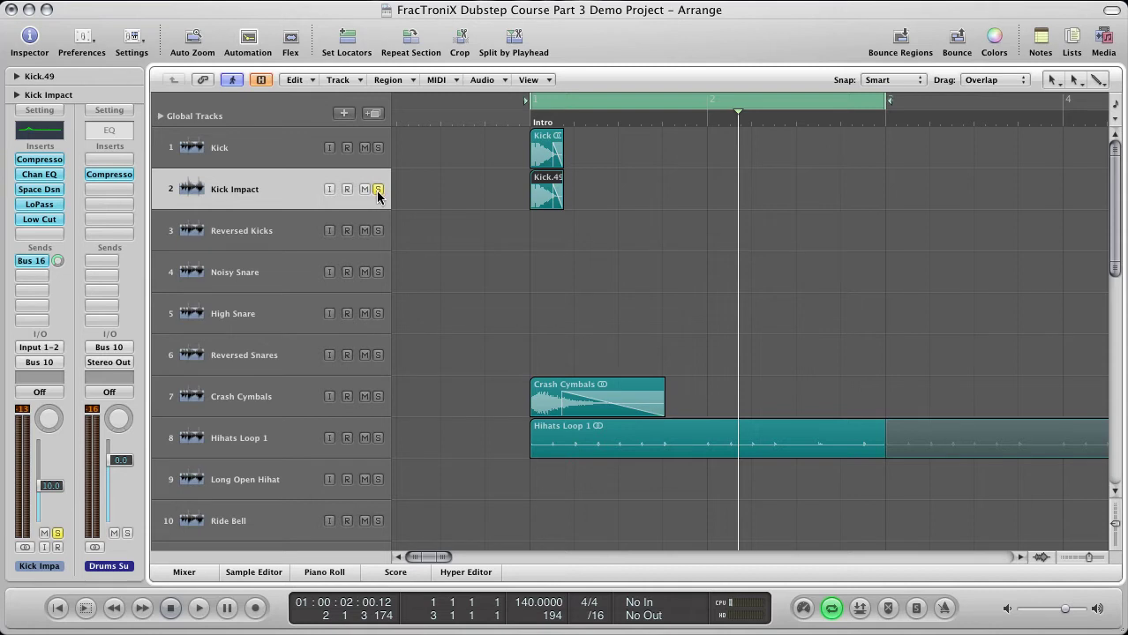
Unsolo the Kick Impact track, turn off cycle mode, and audition the full mix from the start of the intro
{"action": "key", "text": "super+Up"}
{"action": "key", "text": "super+Up"}
{"action": "key", "text": "super+Left"}
{"action": "key", "text": "super+Left"}
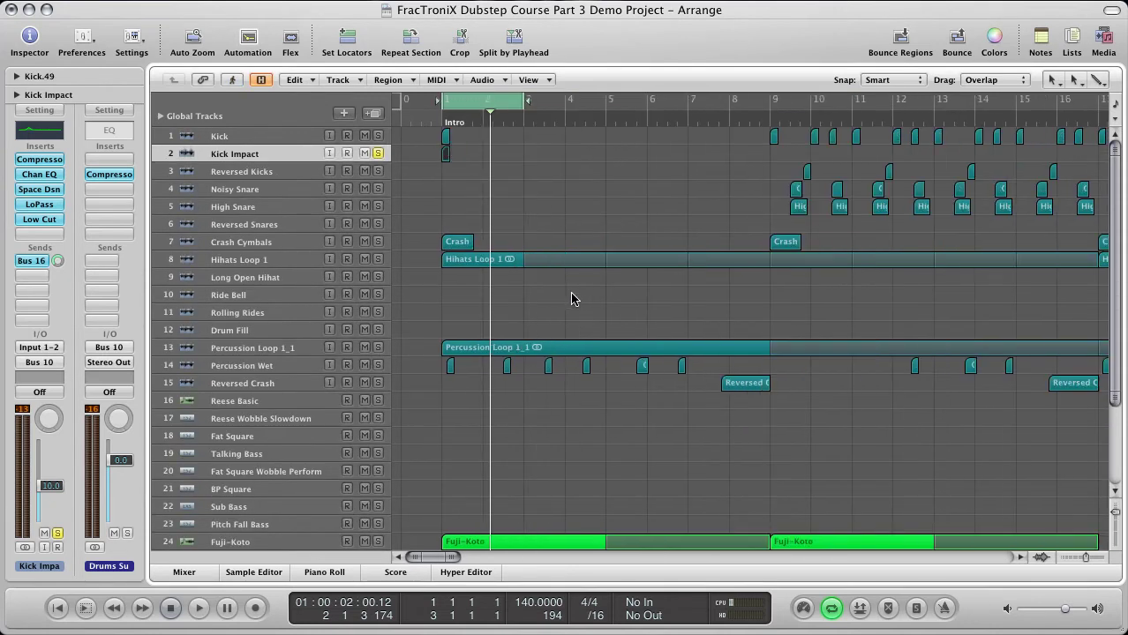
{"action": "key", "text": "super+Up"}
{"action": "key", "text": "super+Up"}
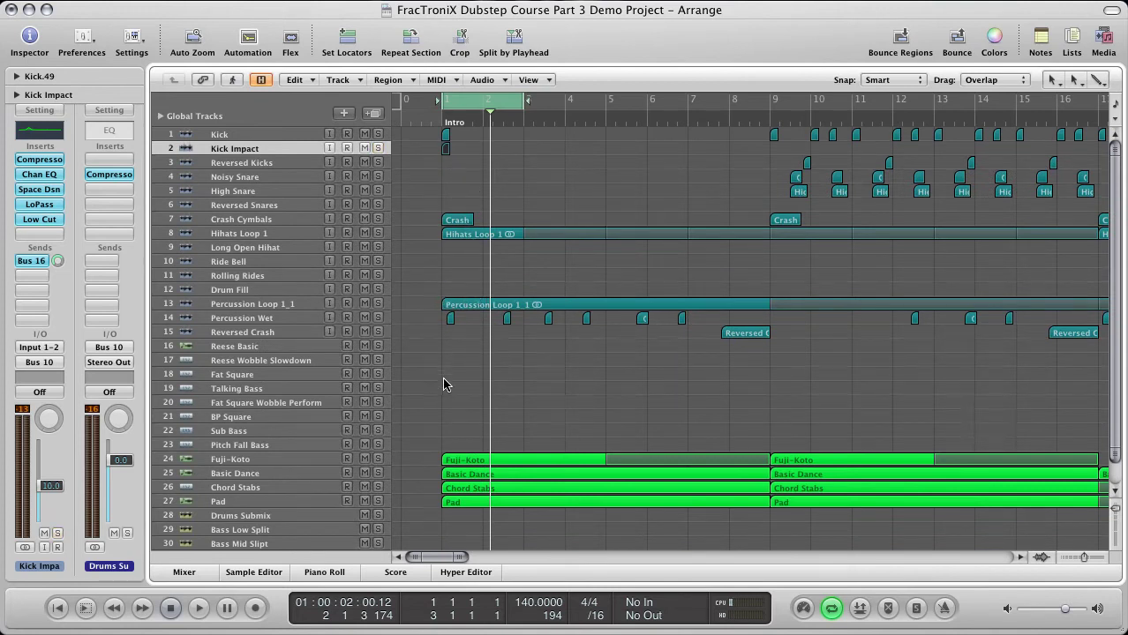
{"action": "key", "text": "c"}
{"action": "key", "text": "Return"}
{"action": "key", "text": "space"}
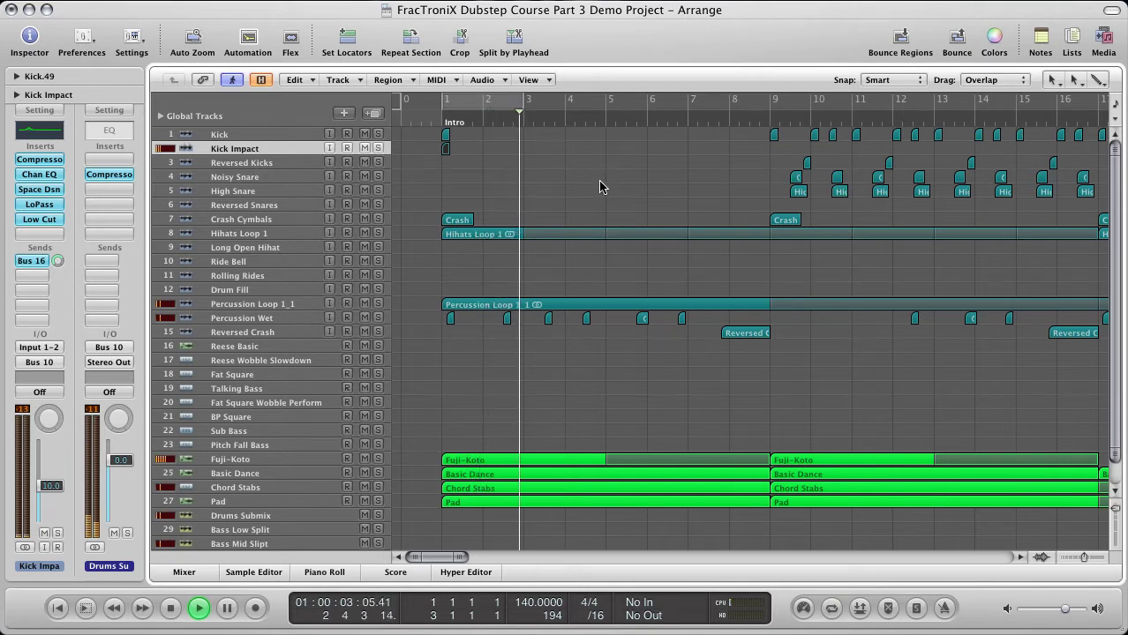
Set the cycle range to bars 1–9, copy the Kick Impact region to bar 5, and audition the intro
{"action": "left_click_drag", "start_coordinate": [441, 101], "coordinate": [773, 102]}
{"action": "left_click_drag", "start_coordinate": [443, 152], "coordinate": [606, 152]}
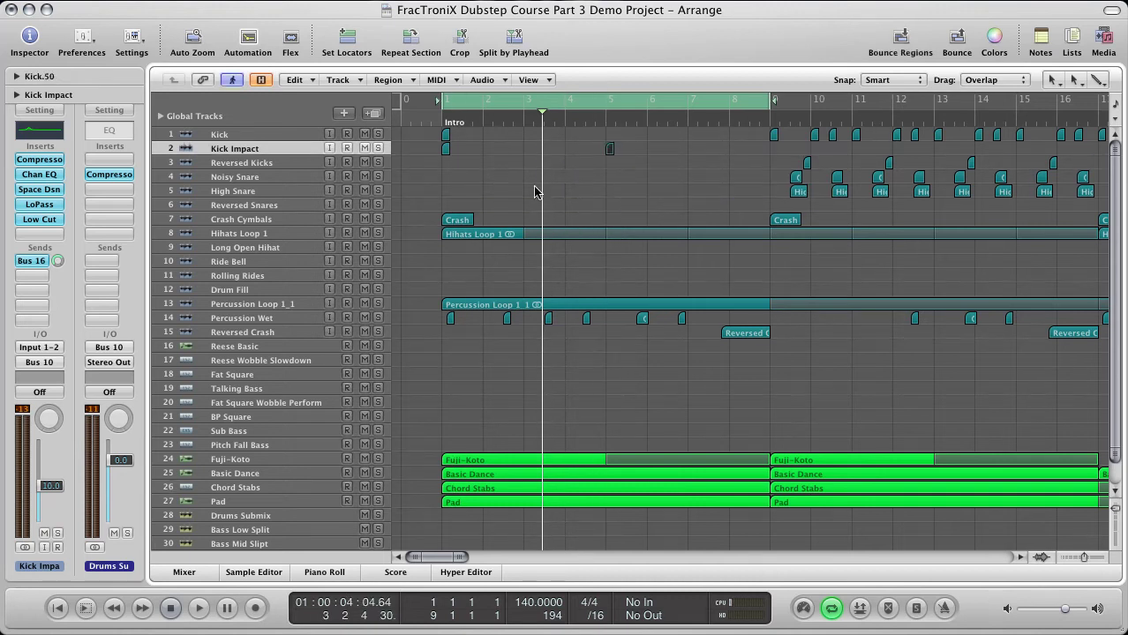
{"action": "left_click", "coordinate": [616, 152]}
{"action": "key", "text": "space"}
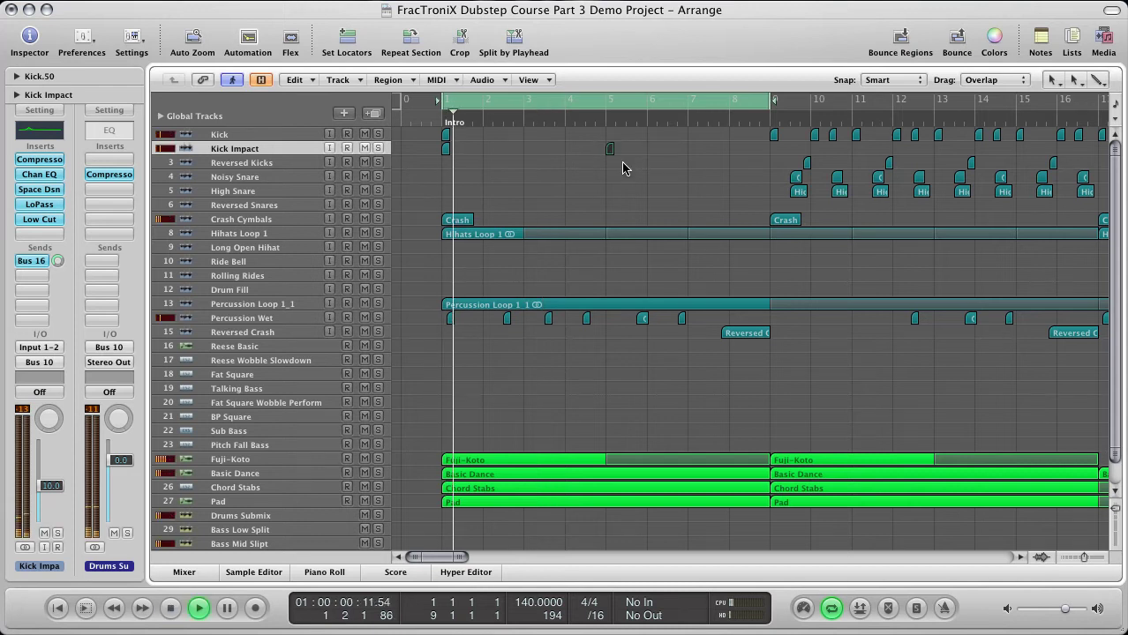
{"action": "key", "text": "super+Left"}
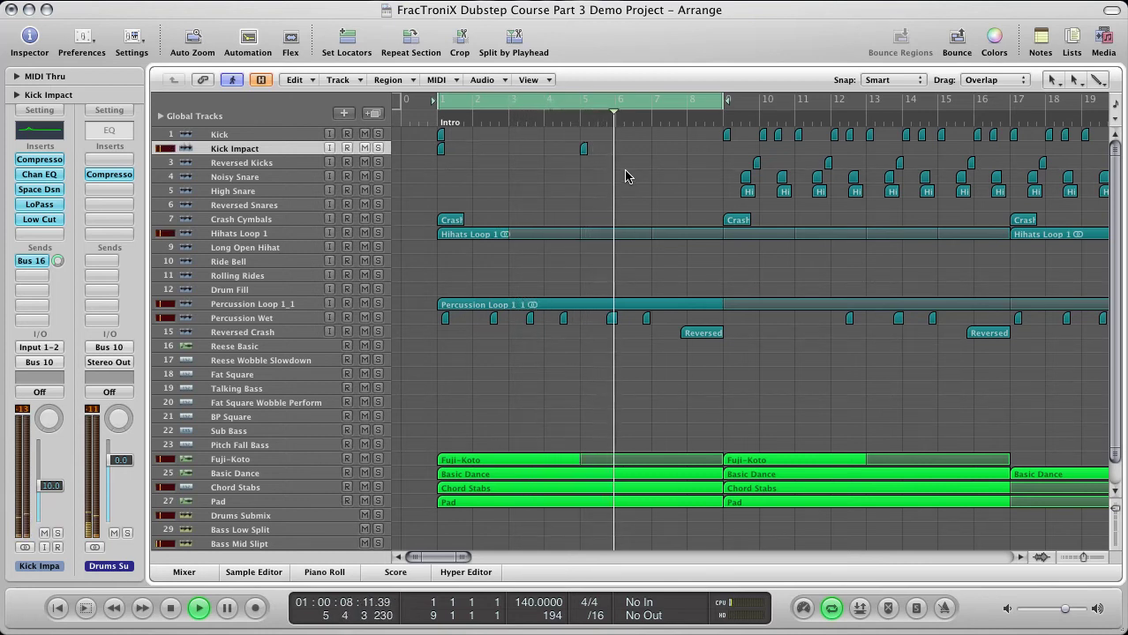
{"action": "key", "text": "space"}
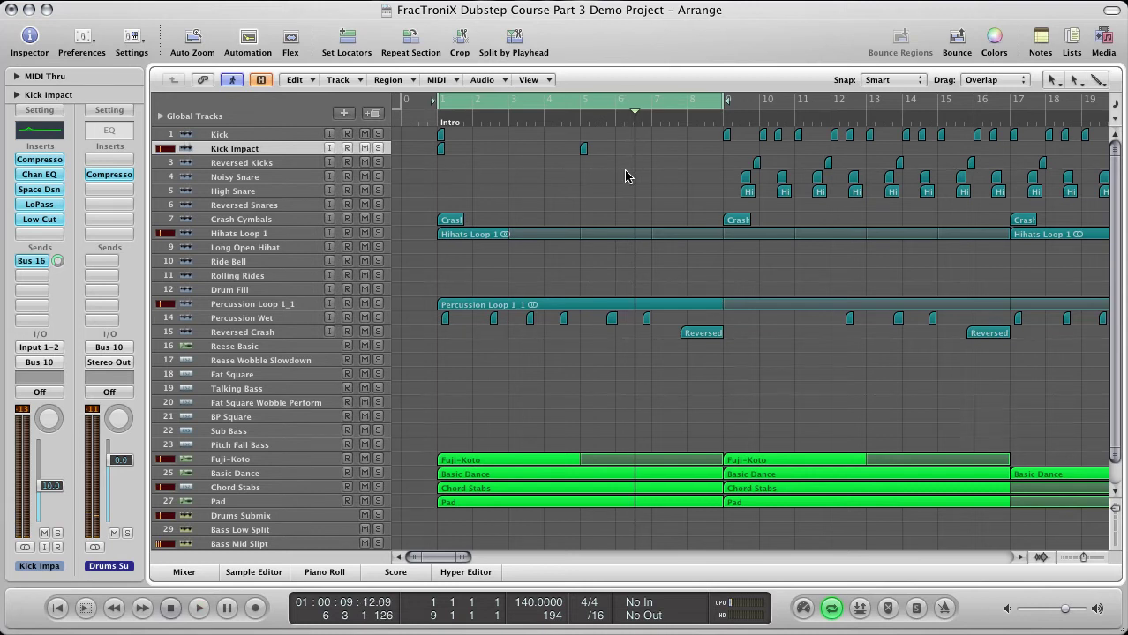
Turn off cycle mode, copy the Kick Impact region from bar 5 to bar 9, and audition that transition
{"action": "key", "text": "ctrl+Left"}
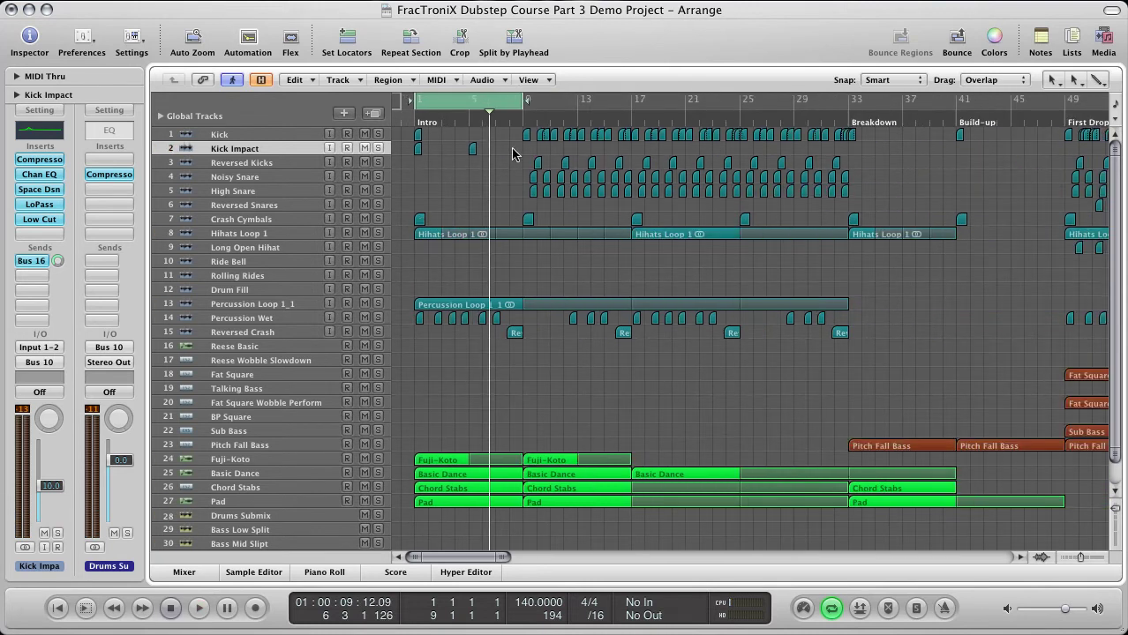
{"action": "left_click", "coordinate": [495, 107]}
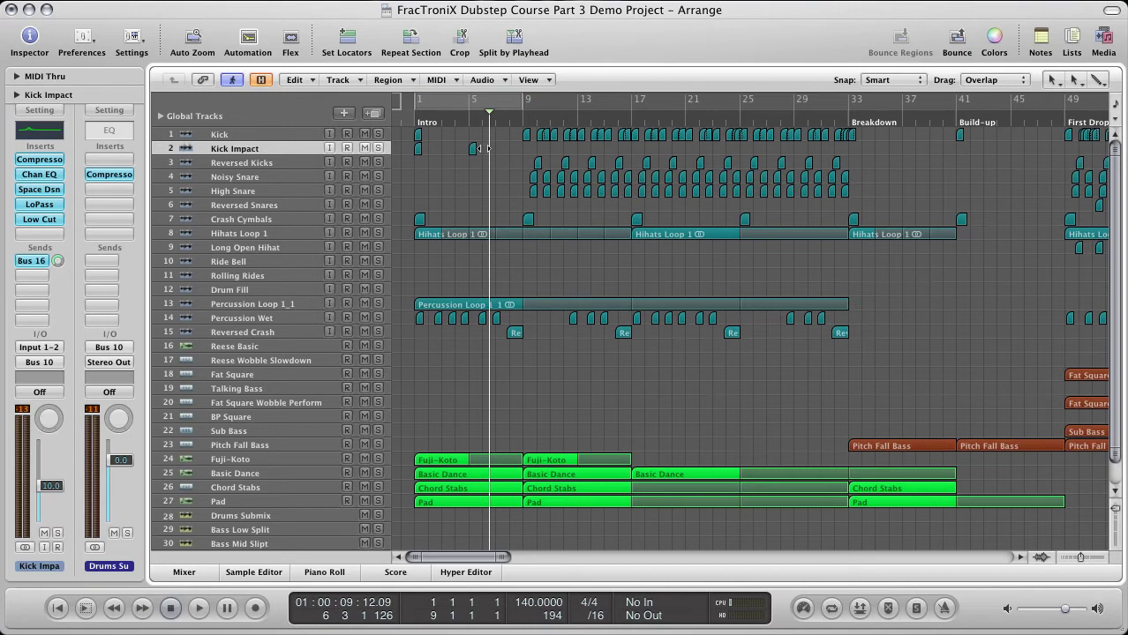
{"action": "left_click_drag", "start_coordinate": [472, 156], "coordinate": [526, 155]}
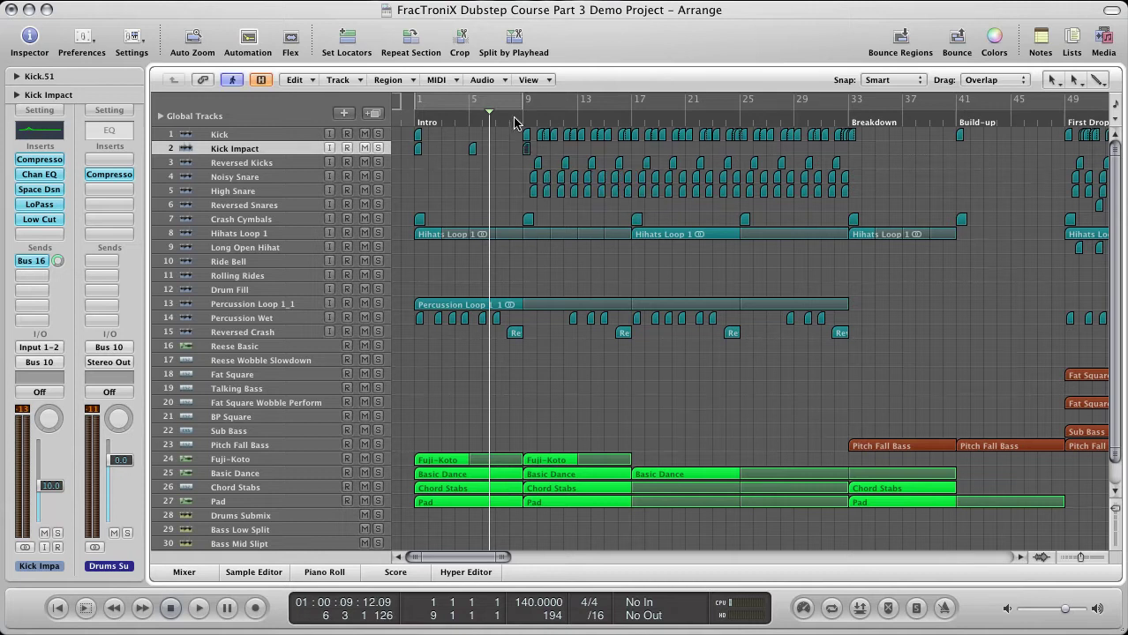
{"action": "left_click", "coordinate": [516, 124]}
{"action": "key", "text": "space"}
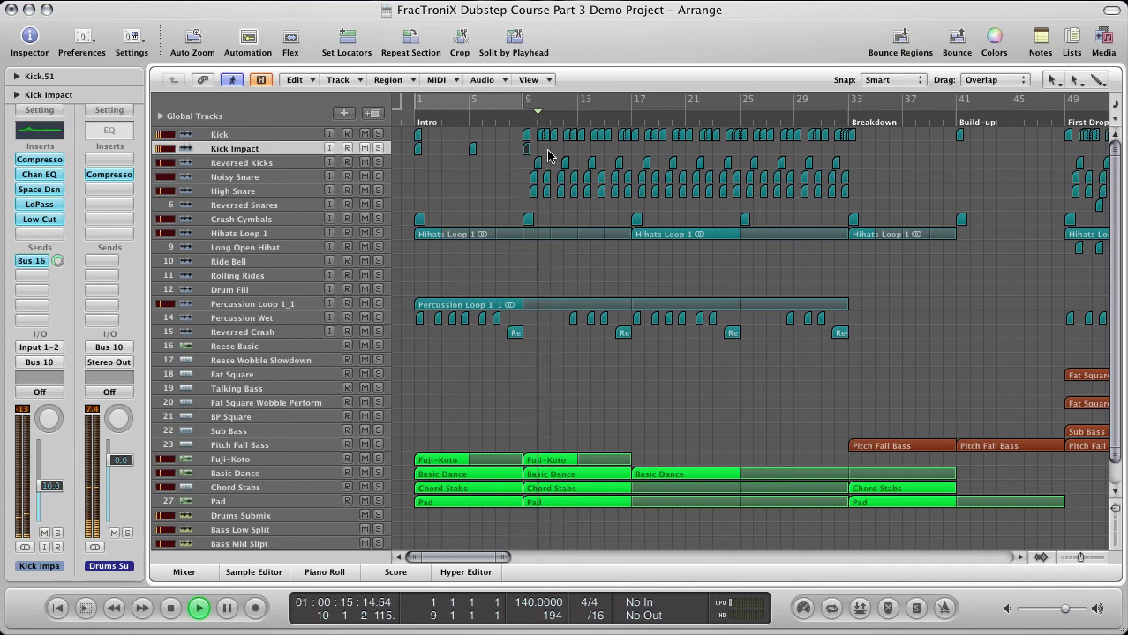
{"action": "key", "text": "space"}
Copy the Kick Impact region to bars 17, 25, 33 and 41, and audition the lead-in to the Breakdown
{"action": "left_click_drag", "start_coordinate": [527, 149], "coordinate": [962, 157]}
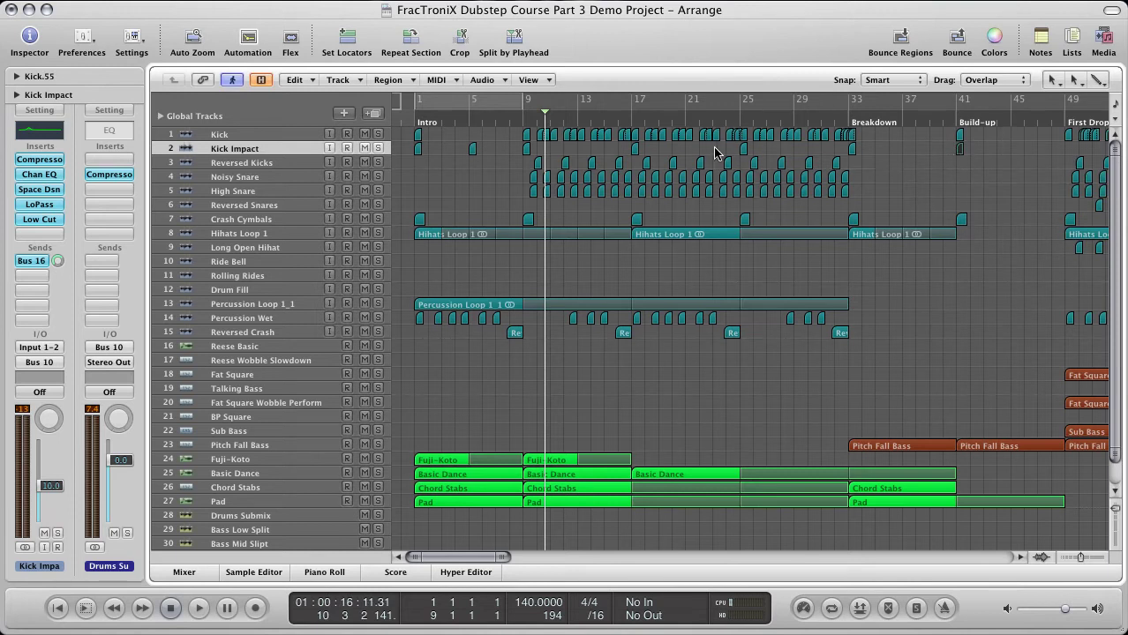
{"action": "double_click", "coordinate": [833, 115]}
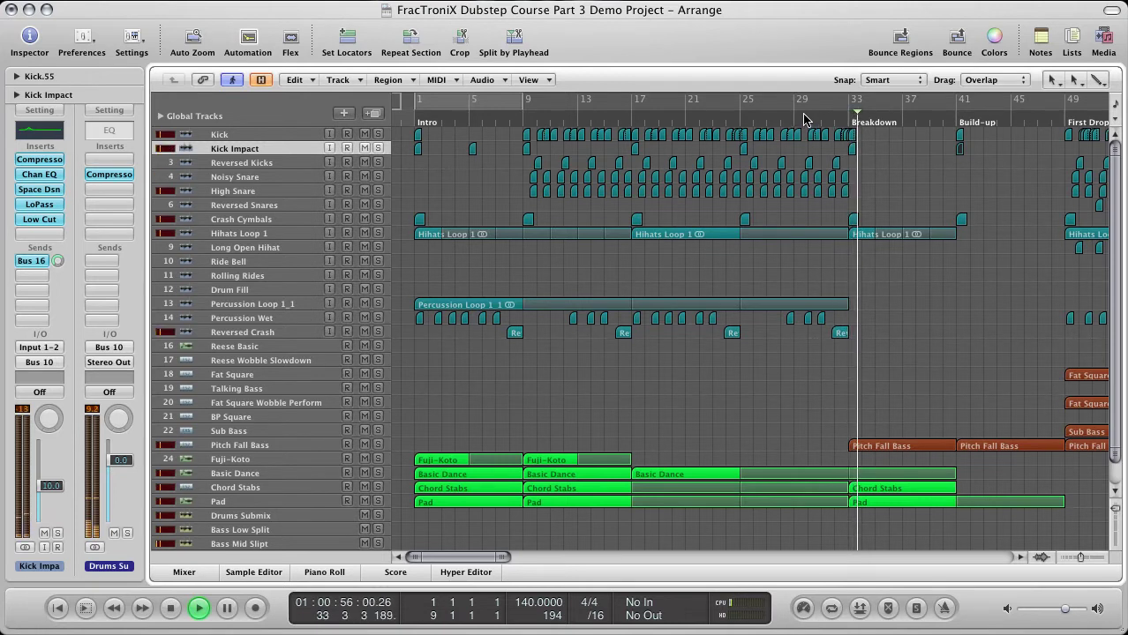
{"action": "key", "text": "space"}
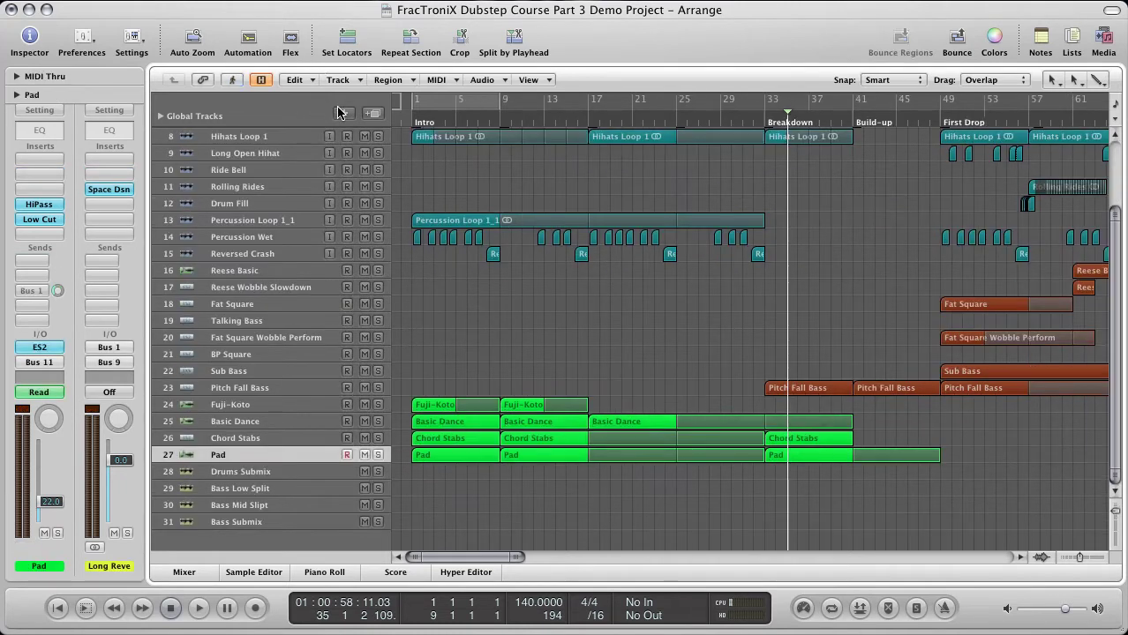
Create one software instrument track below the Pad track and name it Downsweep Noise
{"action": "left_click", "coordinate": [343, 113]}
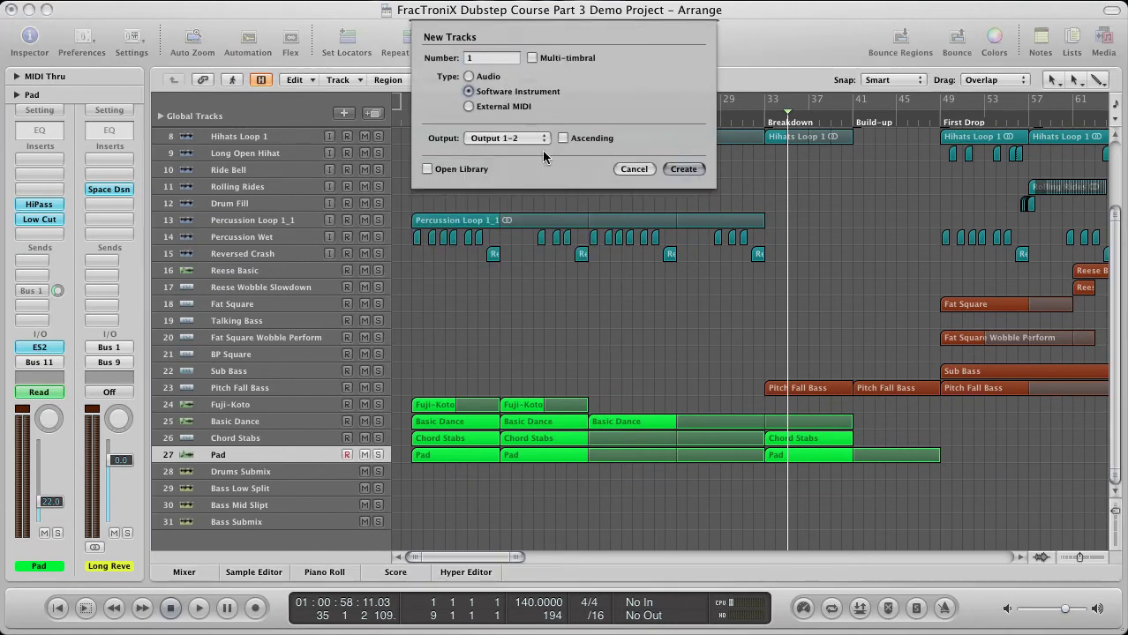
{"action": "left_click", "coordinate": [683, 169]}
{"action": "double_click", "coordinate": [253, 479]}
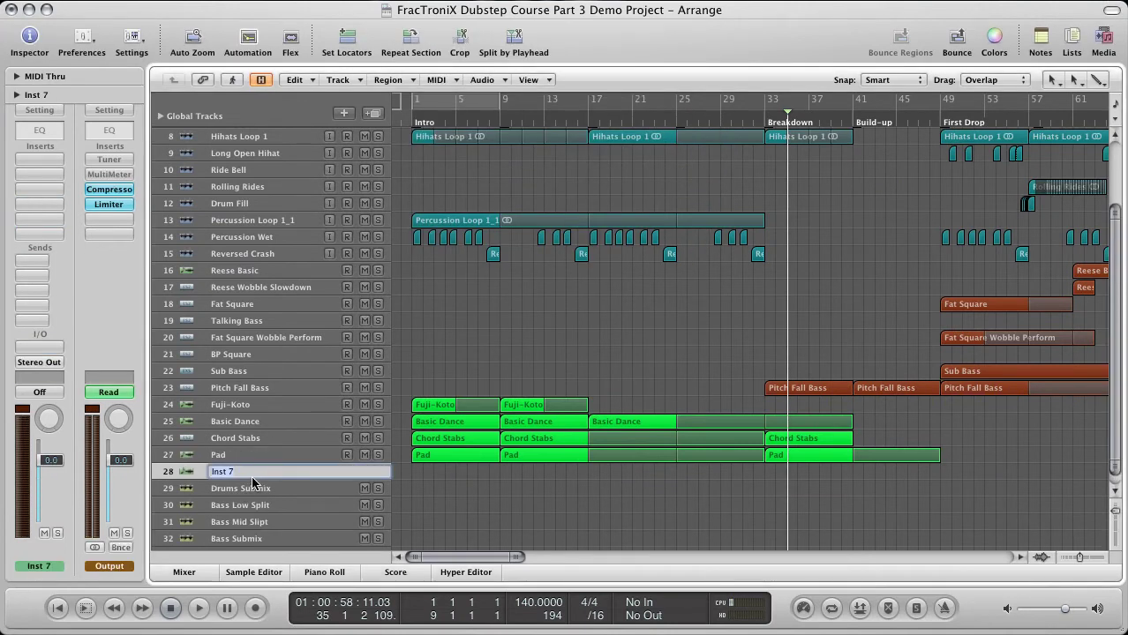
{"action": "type", "text": "Downsweep Noise"}
{"action": "key", "text": "Return"}
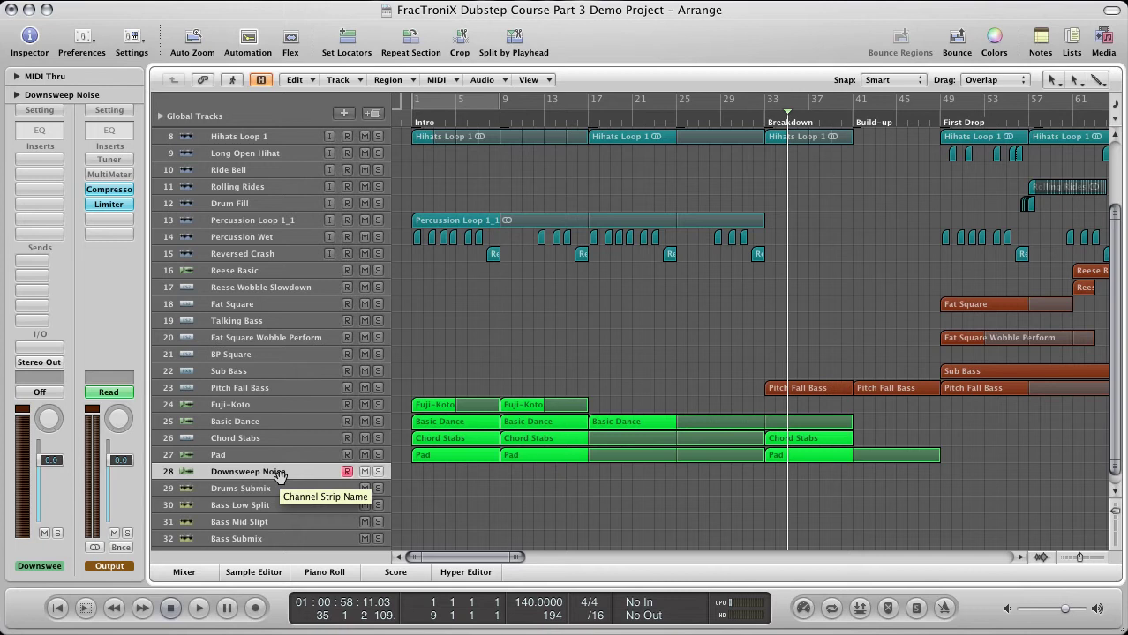
Load a stereo ES2 synthesizer as the instrument of the Downsweep Noise track
{"action": "left_click", "coordinate": [39, 346]}
{"action": "mouse_move", "coordinate": [104, 429]}
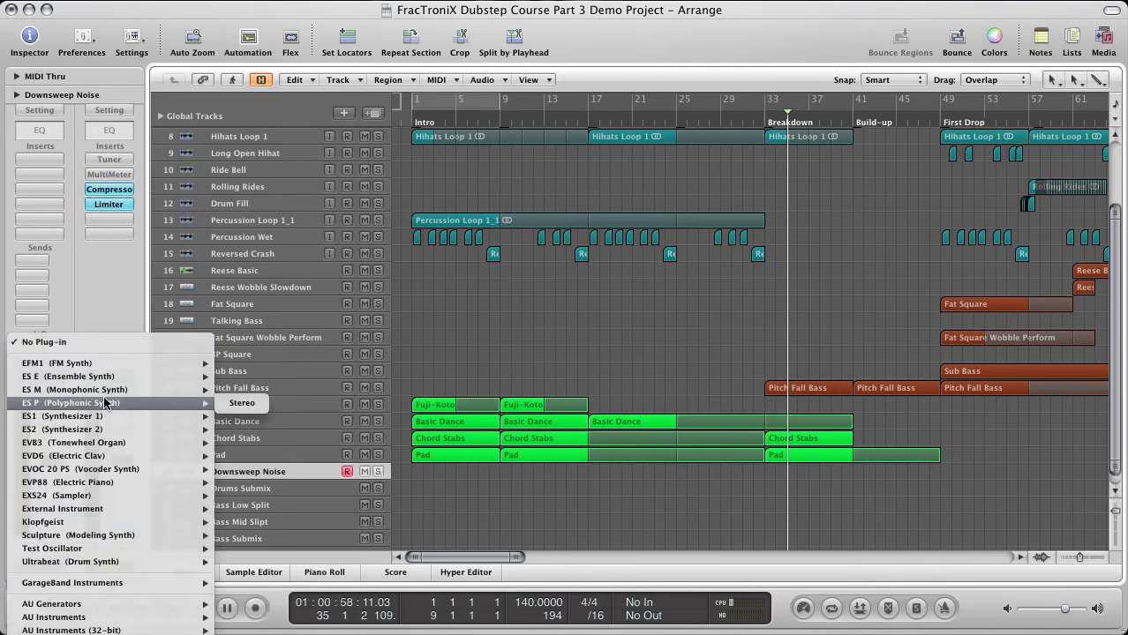
{"action": "left_click", "coordinate": [242, 430]}
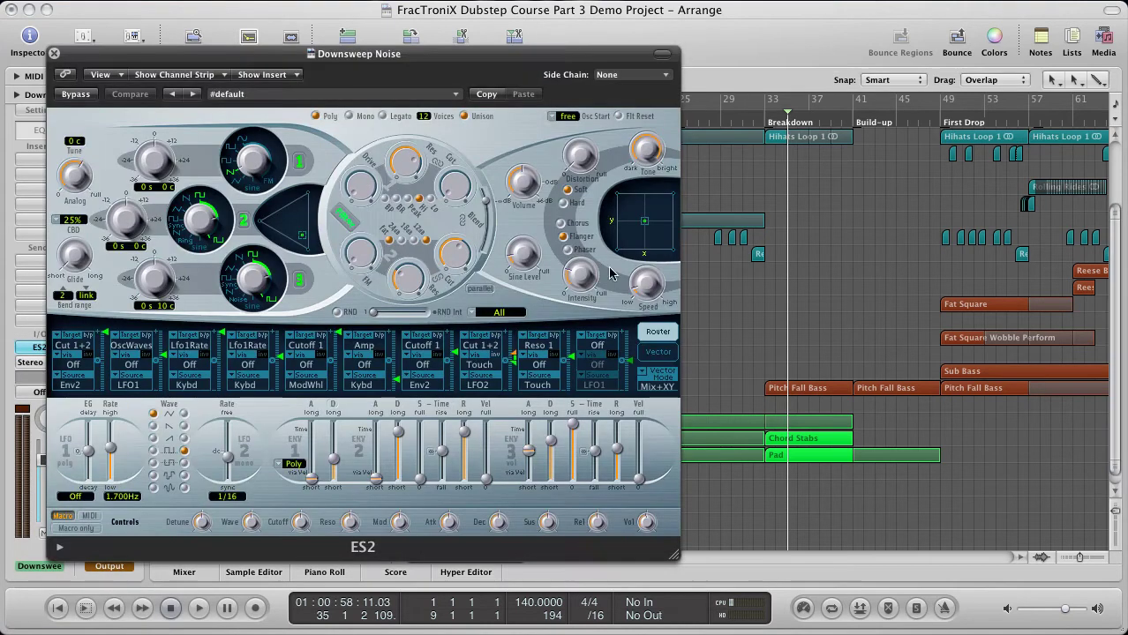
{"action": "left_click_drag", "start_coordinate": [499, 67], "coordinate": [716, 35]}
Load the Analog Saw Init tutorial setting in ES2 and lower the Downsweep Noise track's volume to -15.0
{"action": "left_click", "coordinate": [674, 62]}
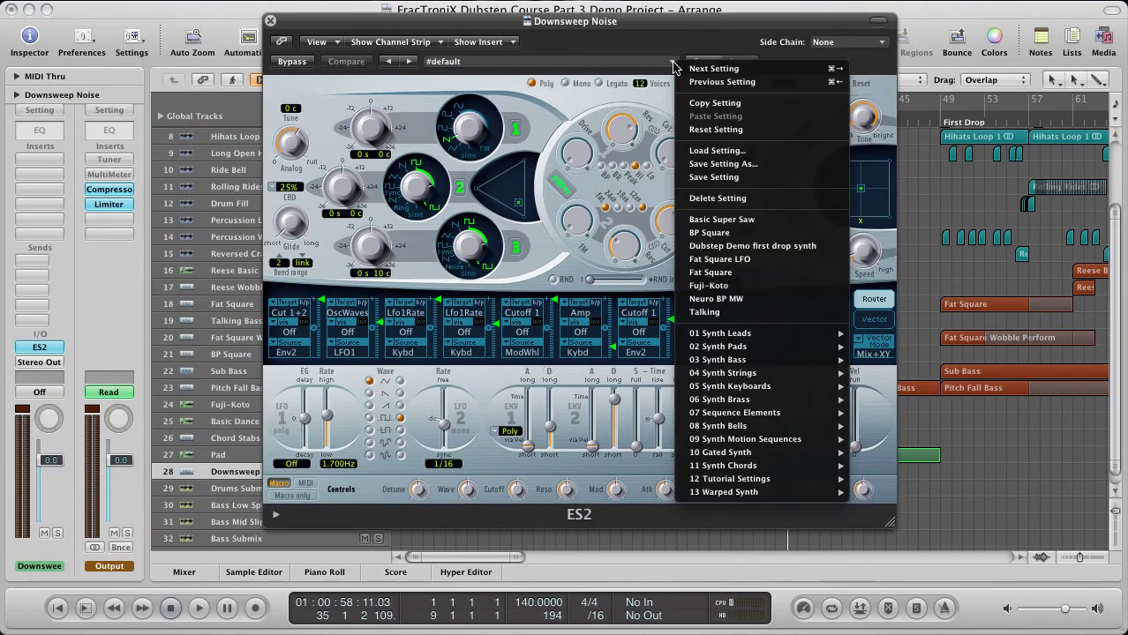
{"action": "mouse_move", "coordinate": [735, 430]}
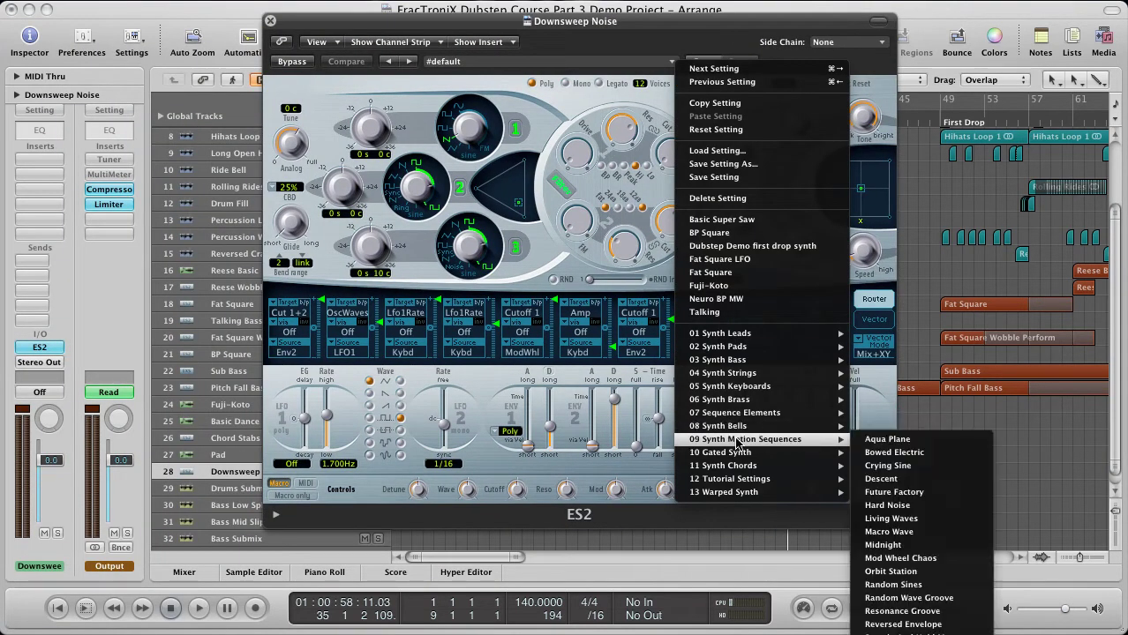
{"action": "mouse_move", "coordinate": [755, 479]}
{"action": "left_click", "coordinate": [914, 484]}
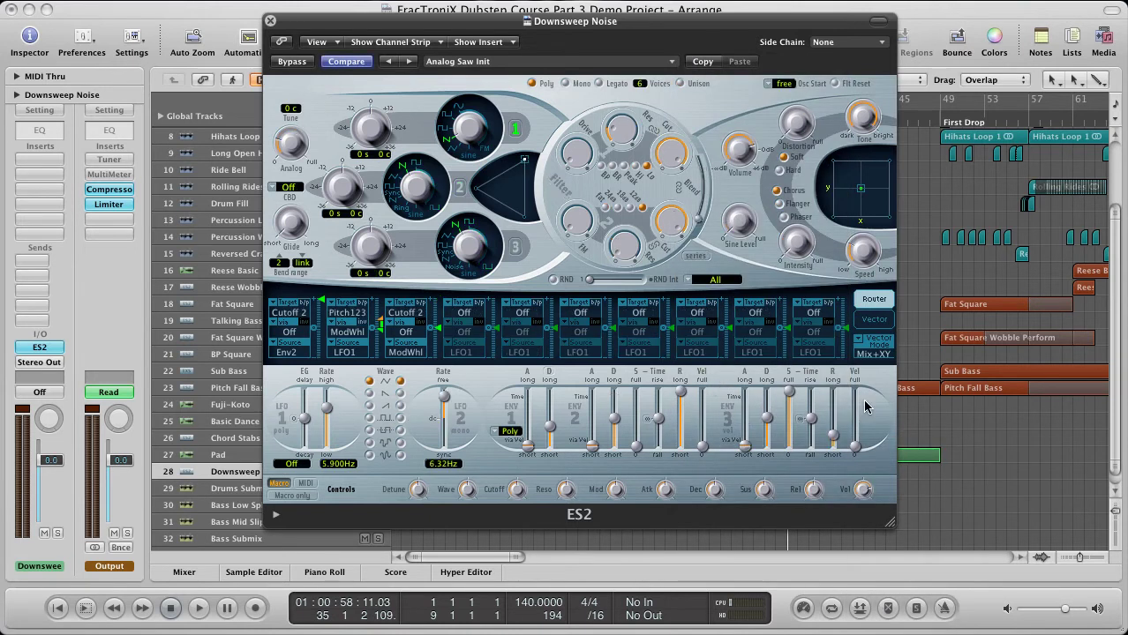
{"action": "left_click_drag", "start_coordinate": [44, 472], "coordinate": [44, 499]}
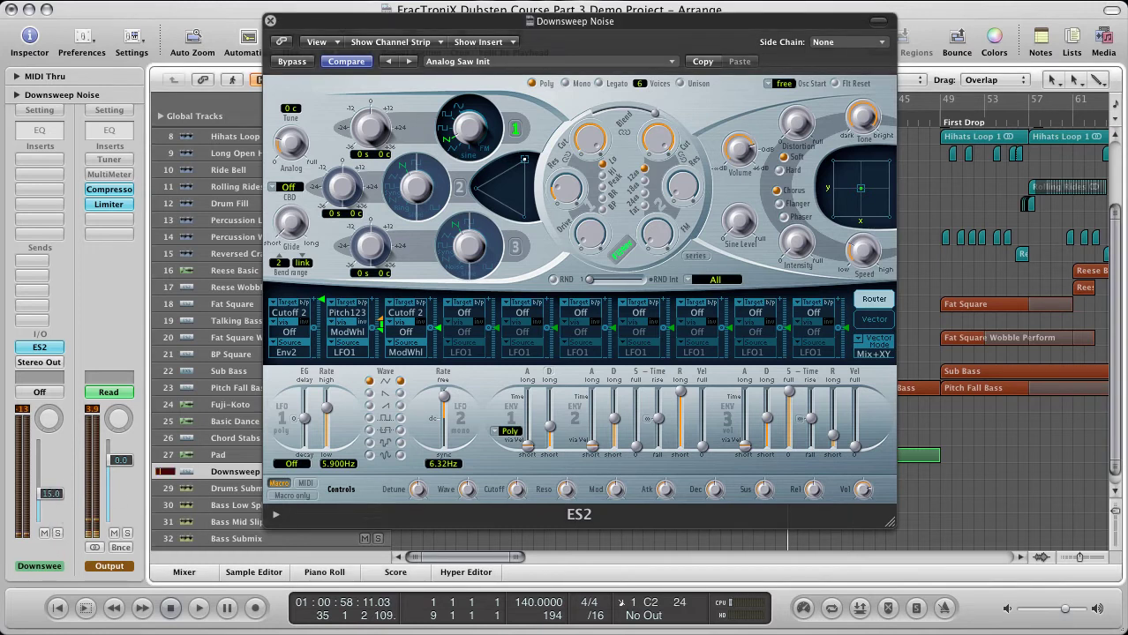
Set oscillator 3 to the Noise waveform, move the oscillator mix fully to it, and leave oscillator 1 off
{"action": "left_click_drag", "start_coordinate": [494, 23], "coordinate": [593, 64]}
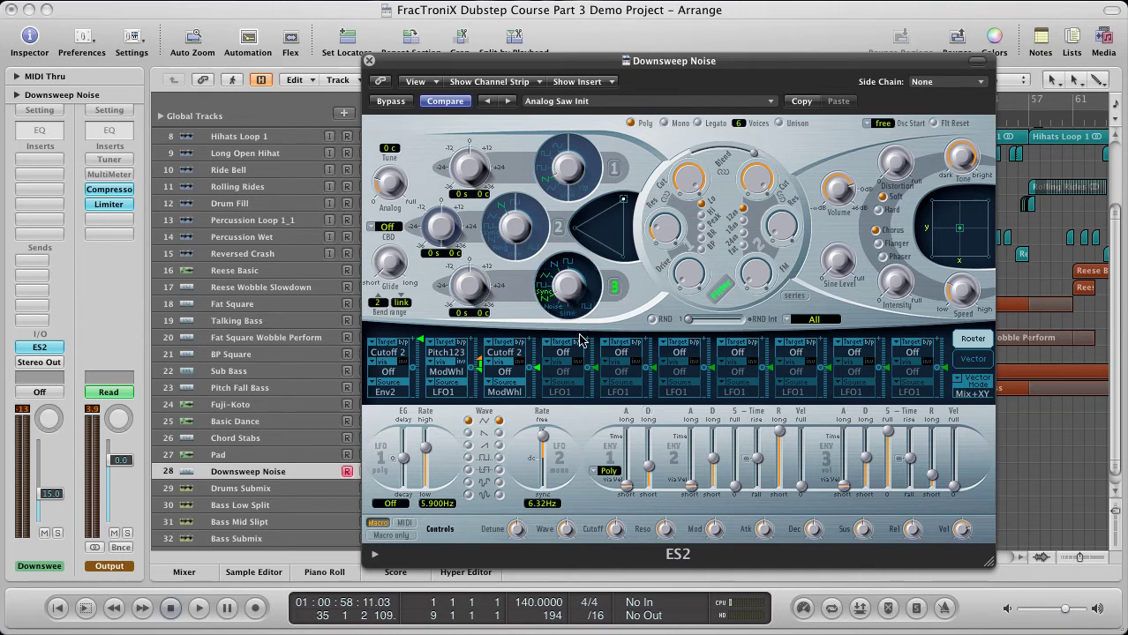
{"action": "left_click", "coordinate": [547, 305]}
{"action": "left_click_drag", "start_coordinate": [623, 200], "coordinate": [643, 282]}
{"action": "left_click", "coordinate": [613, 170]}
{"action": "left_click", "coordinate": [613, 170]}
Shift the filter blend fully to filter 1, use its band-pass mode, and sweep its cutoff while auditioning the noise
{"action": "left_click_drag", "start_coordinate": [754, 180], "coordinate": [752, 18]}
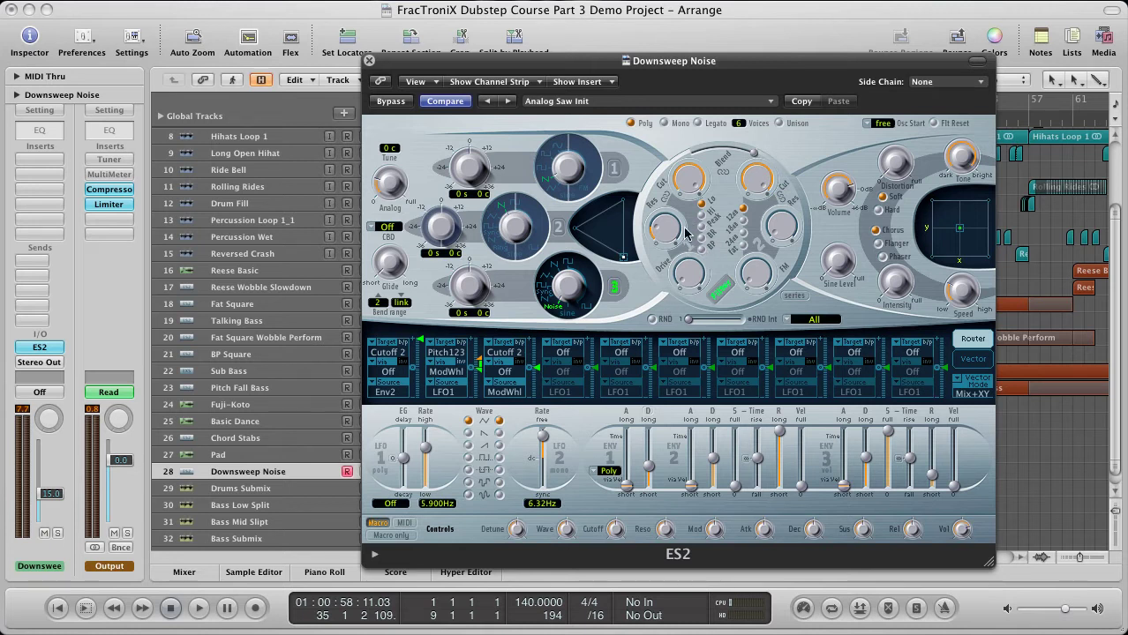
{"action": "left_click_drag", "start_coordinate": [753, 153], "coordinate": [692, 166]}
{"action": "left_click_drag", "start_coordinate": [690, 181], "coordinate": [695, 320]}
{"action": "left_click_drag", "start_coordinate": [696, 181], "coordinate": [701, 317]}
{"action": "left_click_drag", "start_coordinate": [691, 181], "coordinate": [691, 172]}
Raise Envelope 2's attack time to near maximum and change the Env2 modulation target to Cutoff 1
{"action": "mouse_move", "coordinate": [693, 496]}
{"action": "left_click_drag", "start_coordinate": [693, 496], "coordinate": [693, 443]}
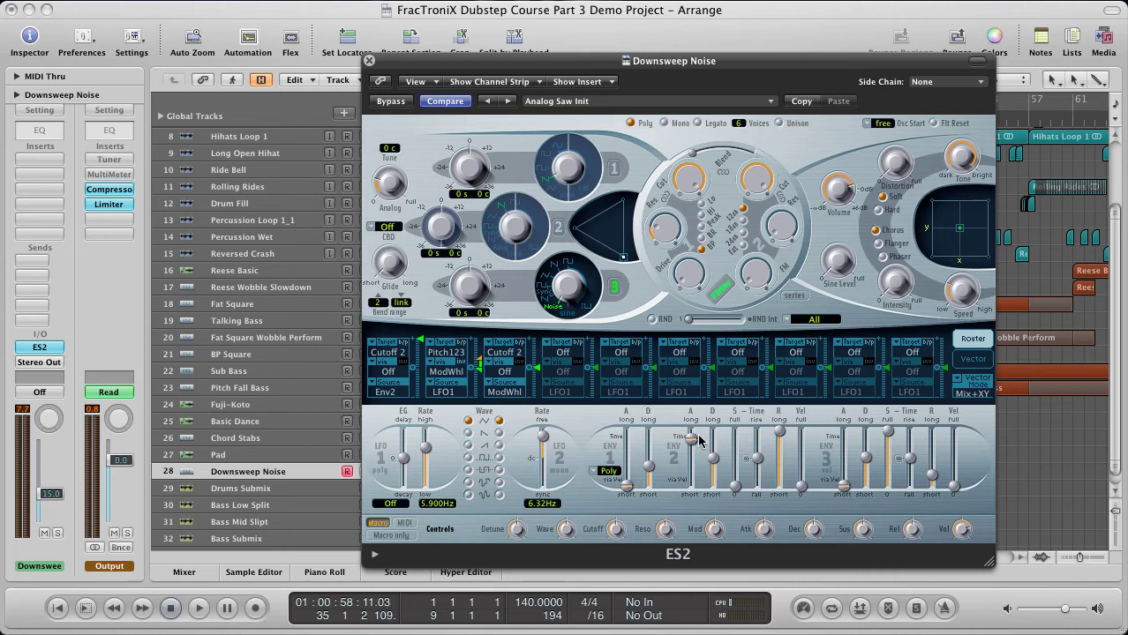
{"action": "left_click", "coordinate": [398, 354]}
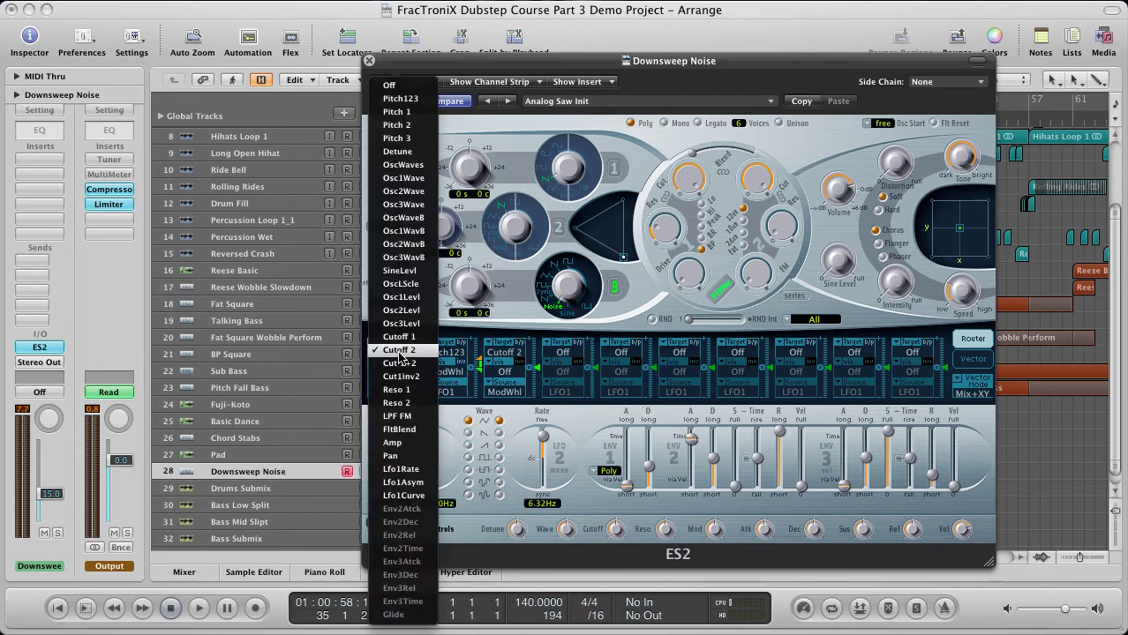
{"action": "left_click", "coordinate": [398, 337]}
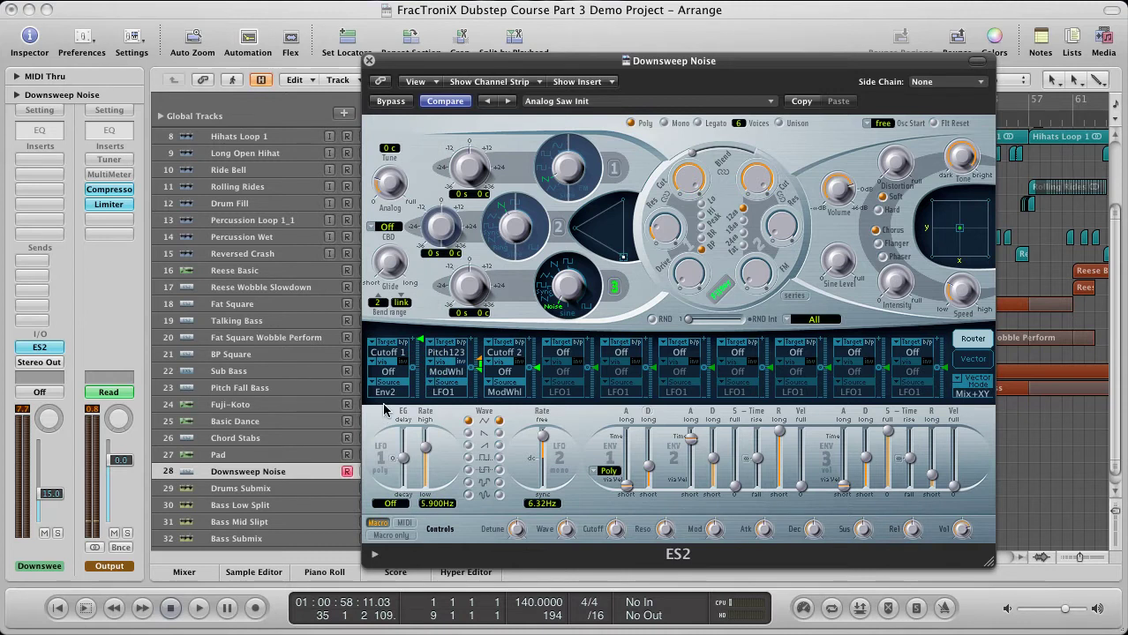
Set the Env2 modulation of Cutoff 1 to full negative depth, fine-tune Envelope 2's attack, and raise filter 1's resonance slightly
{"action": "left_click_drag", "start_coordinate": [424, 344], "coordinate": [424, 414]}
{"action": "left_click_drag", "start_coordinate": [689, 448], "coordinate": [690, 441]}
{"action": "mouse_move", "coordinate": [666, 240]}
{"action": "left_mouse_down"}
{"action": "mouse_move", "coordinate": [667, 217]}
{"action": "mouse_move", "coordinate": [667, 247]}
{"action": "mouse_move", "coordinate": [668, 227]}
{"action": "left_mouse_up"}
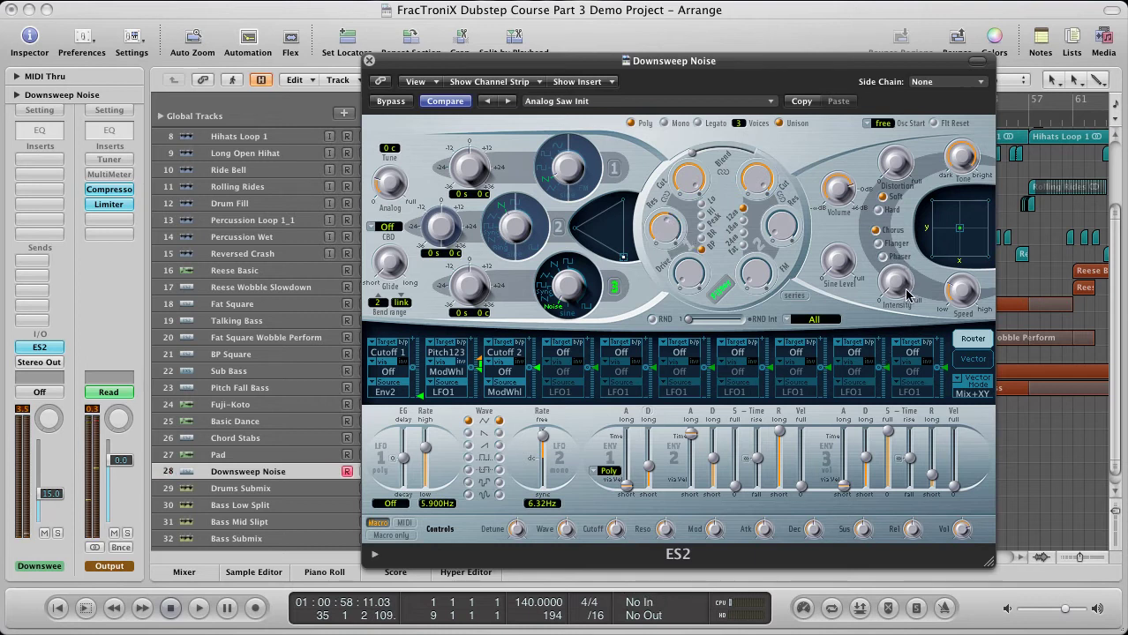
Enable Unison with 3 voices and apply the Flanger effect with a speed of 0.30 Hz and an intensity of 14
{"action": "left_click_drag", "start_coordinate": [898, 286], "coordinate": [896, 279]}
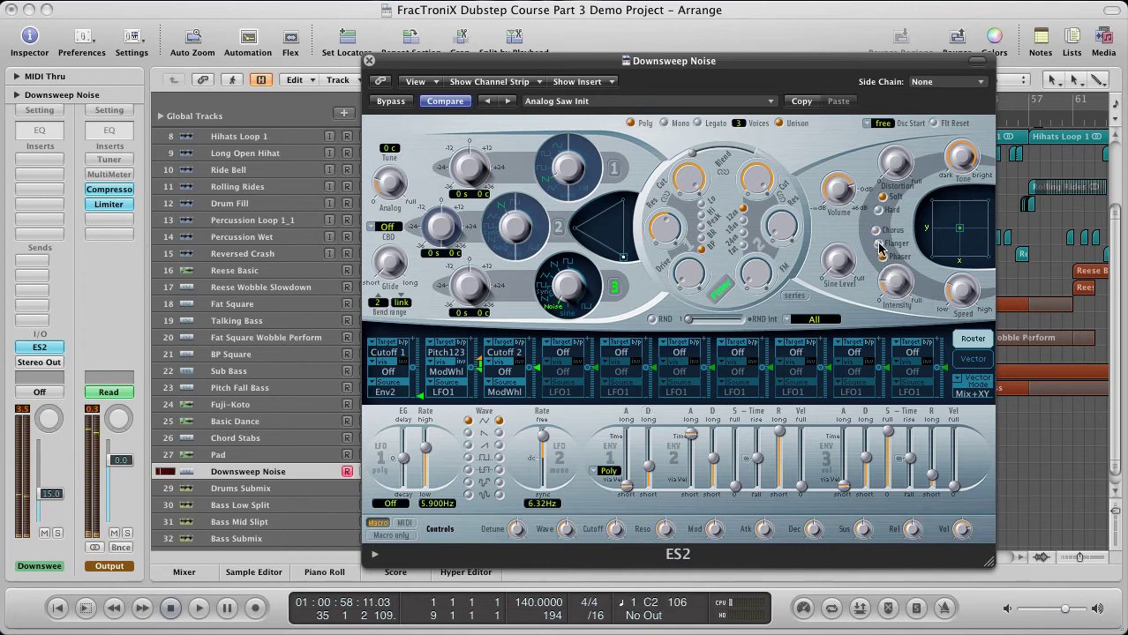
{"action": "left_click", "coordinate": [878, 245]}
{"action": "left_click", "coordinate": [957, 302]}
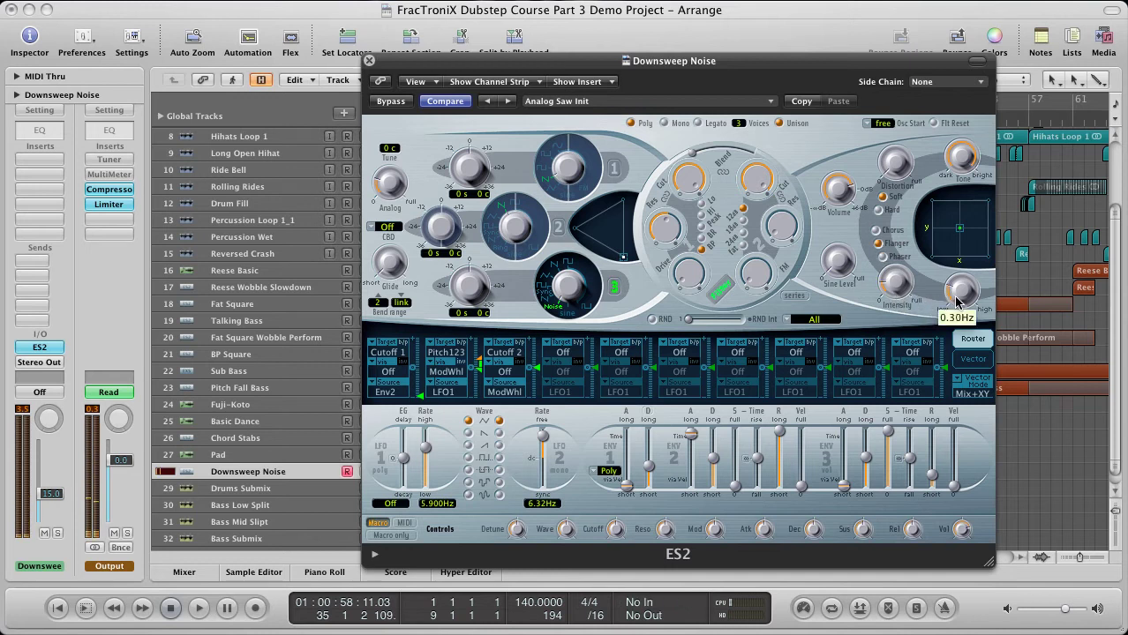
{"action": "left_click", "coordinate": [900, 294]}
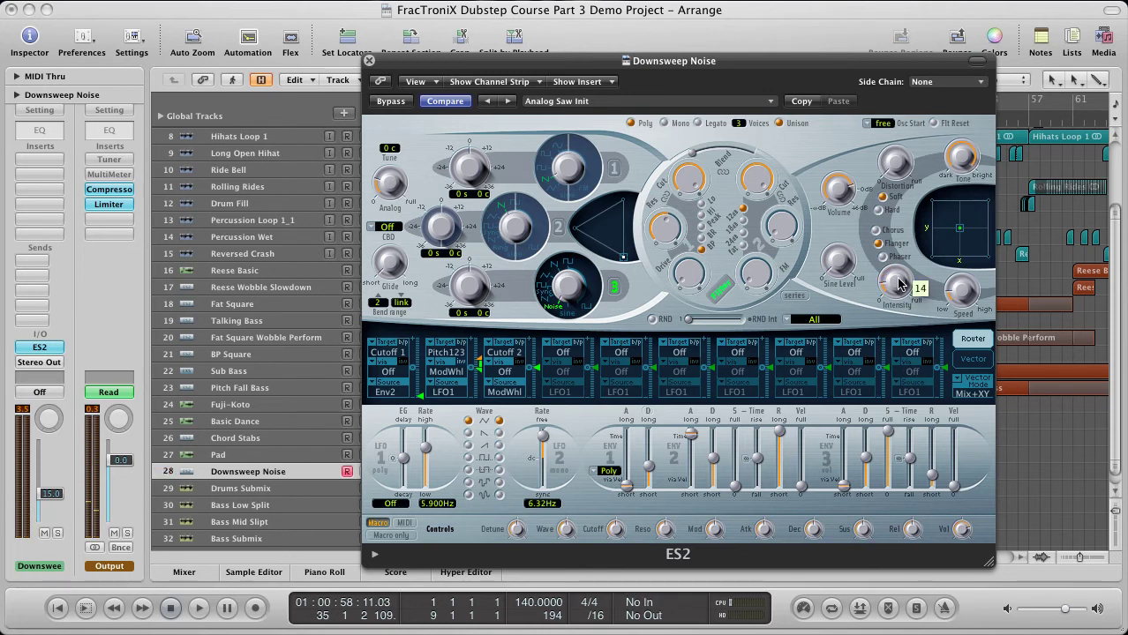
Create an empty MIDI region on the Downsweep Noise track from bar 1 to bar 9, with cycling enabled over the same range
{"action": "key", "text": "super+w"}
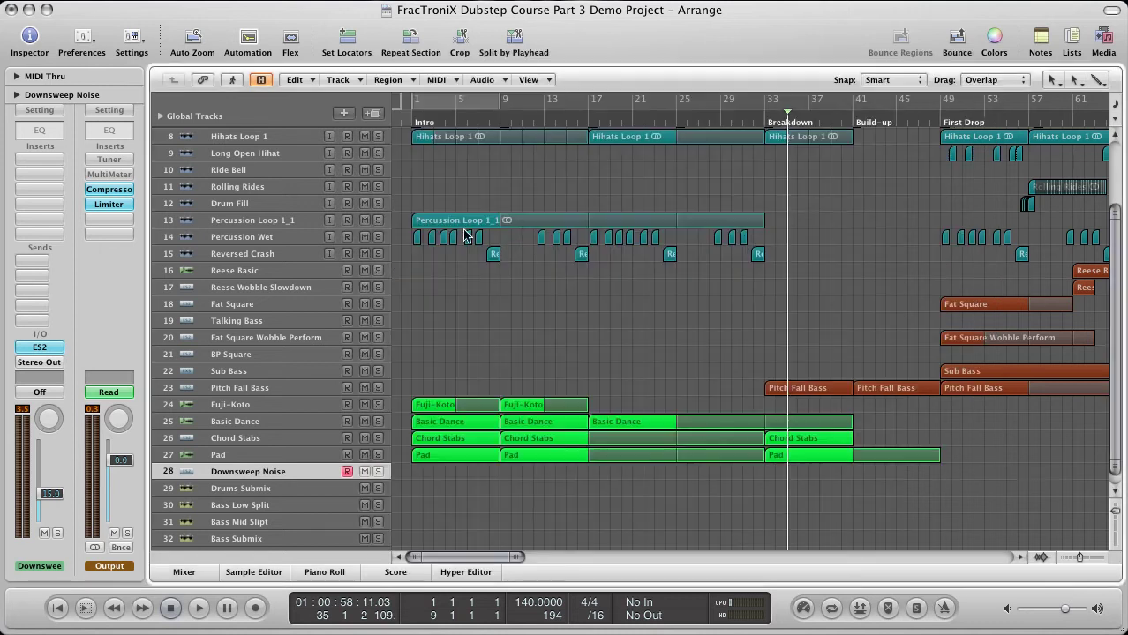
{"action": "left_click", "coordinate": [458, 102]}
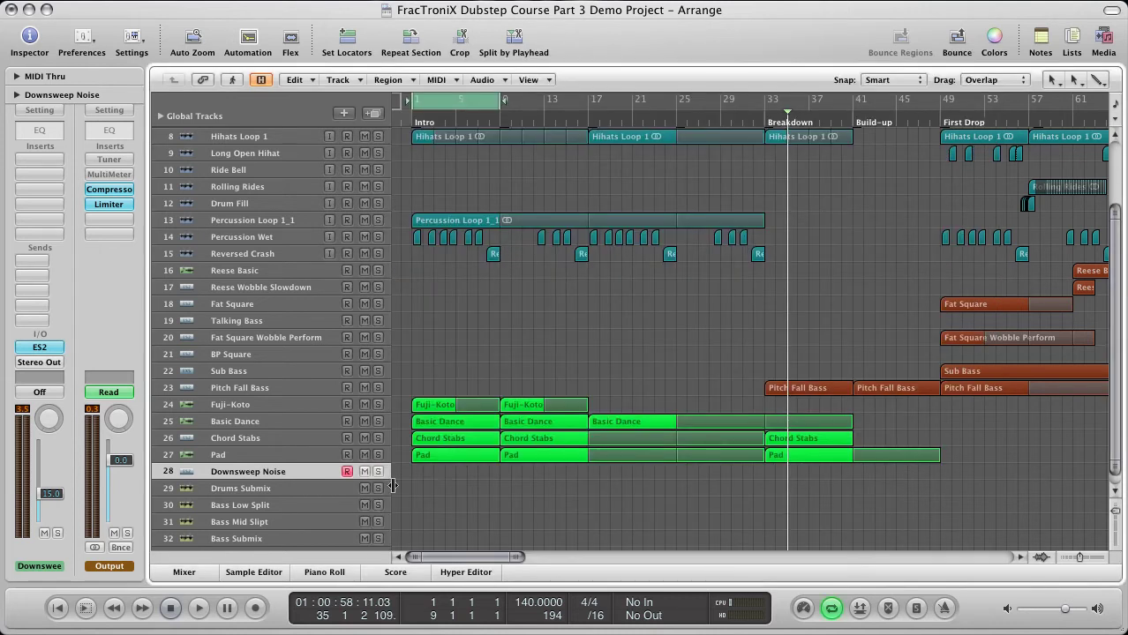
{"action": "left_click", "coordinate": [425, 477]}
{"action": "left_click_drag", "start_coordinate": [425, 478], "coordinate": [500, 477]}
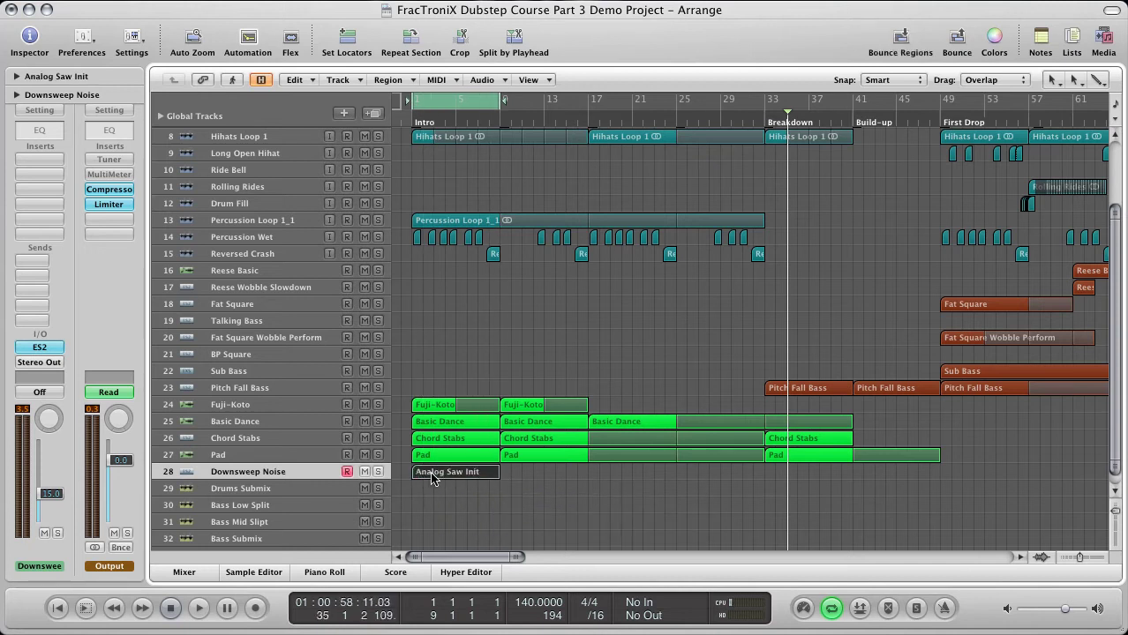
Add a C3 note at bar 1 in the new Downsweep Noise region and lengthen it to four bars
{"action": "scroll", "coordinate": [433, 479], "scroll_direction": "up", "scroll_amount": 3}
{"action": "double_click", "coordinate": [484, 473]}
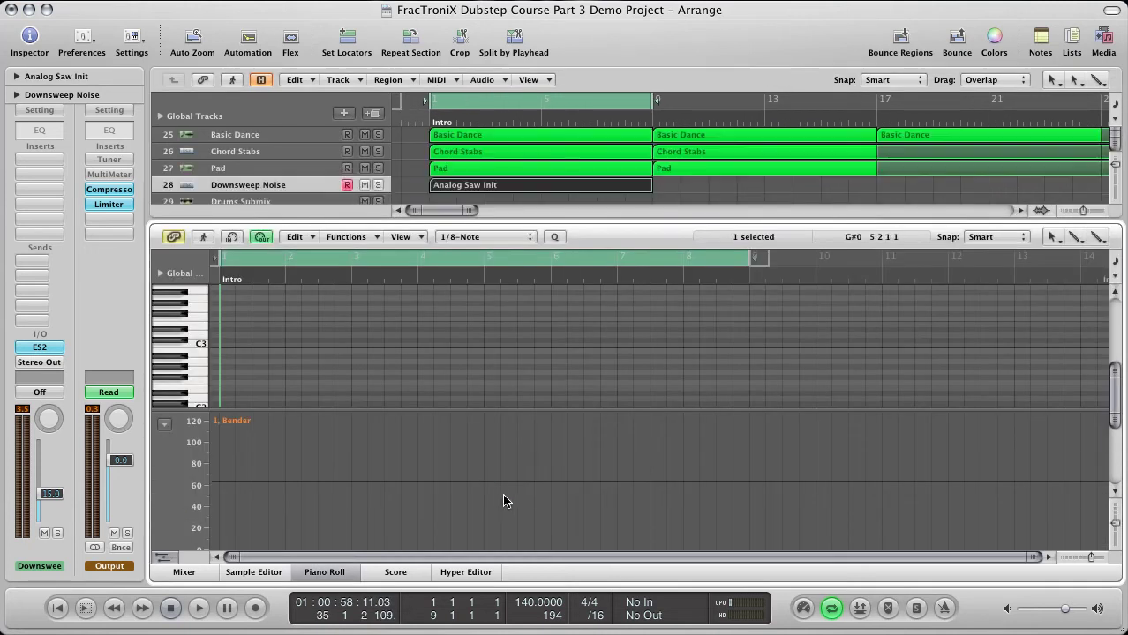
{"action": "left_click", "coordinate": [222, 345]}
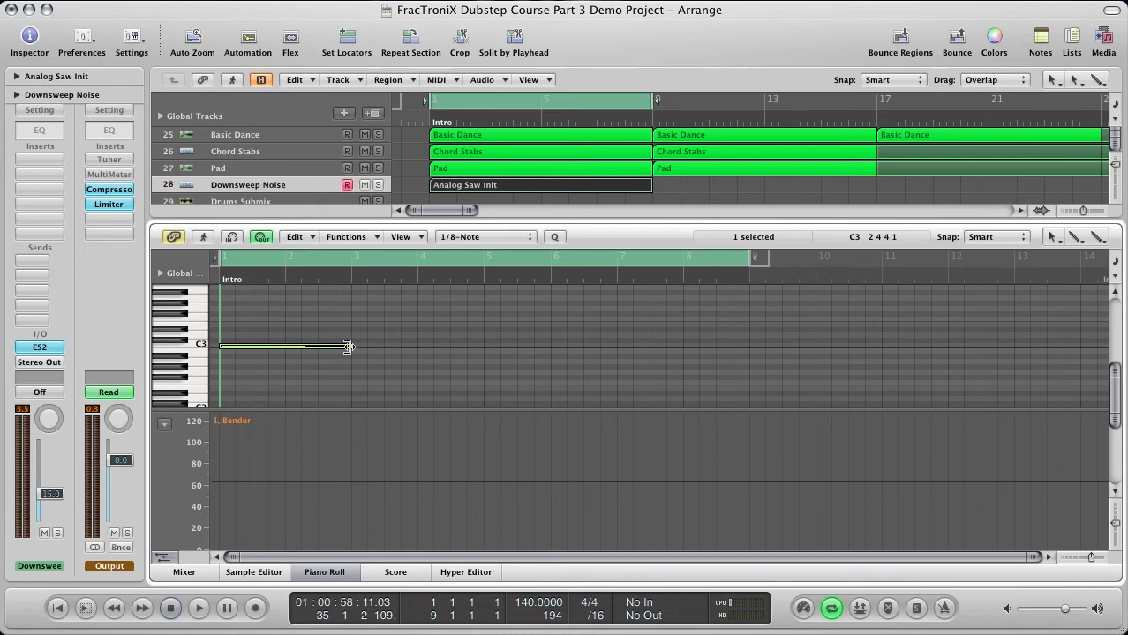
{"action": "left_click_drag", "start_coordinate": [348, 347], "coordinate": [481, 347]}
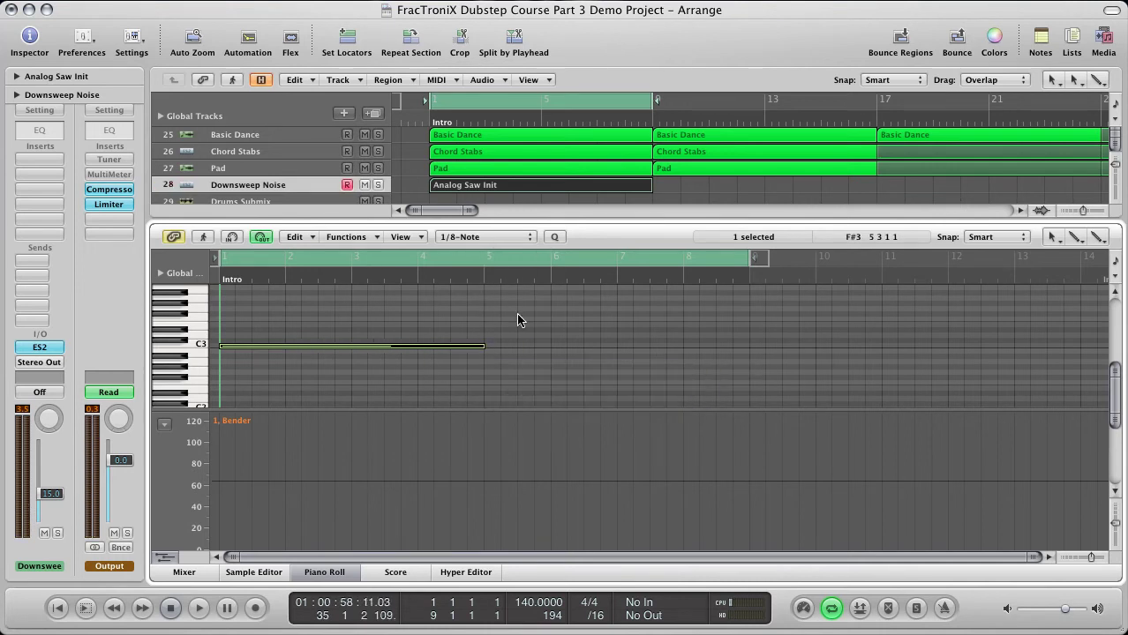
{"action": "left_click", "coordinate": [518, 321]}
{"action": "key", "text": "p"}
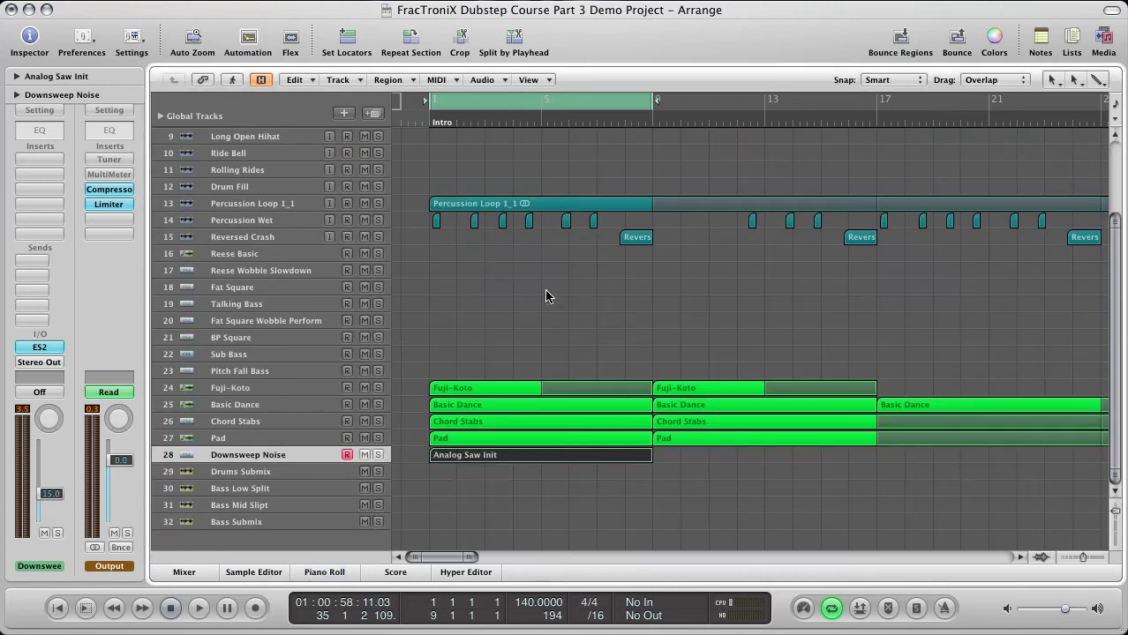
Play the intro from bar 1 to audition the downsweep noise together with the other tracks
{"action": "left_click", "coordinate": [262, 457]}
{"action": "left_click", "coordinate": [269, 454]}
{"action": "key", "text": "space"}
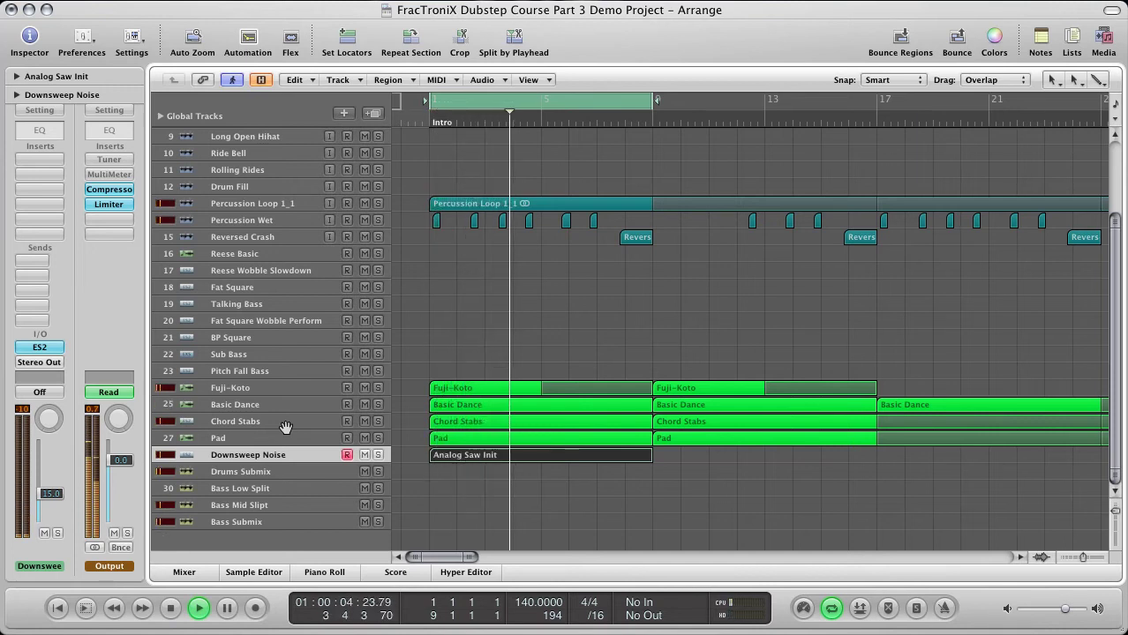
{"action": "key", "text": "space"}
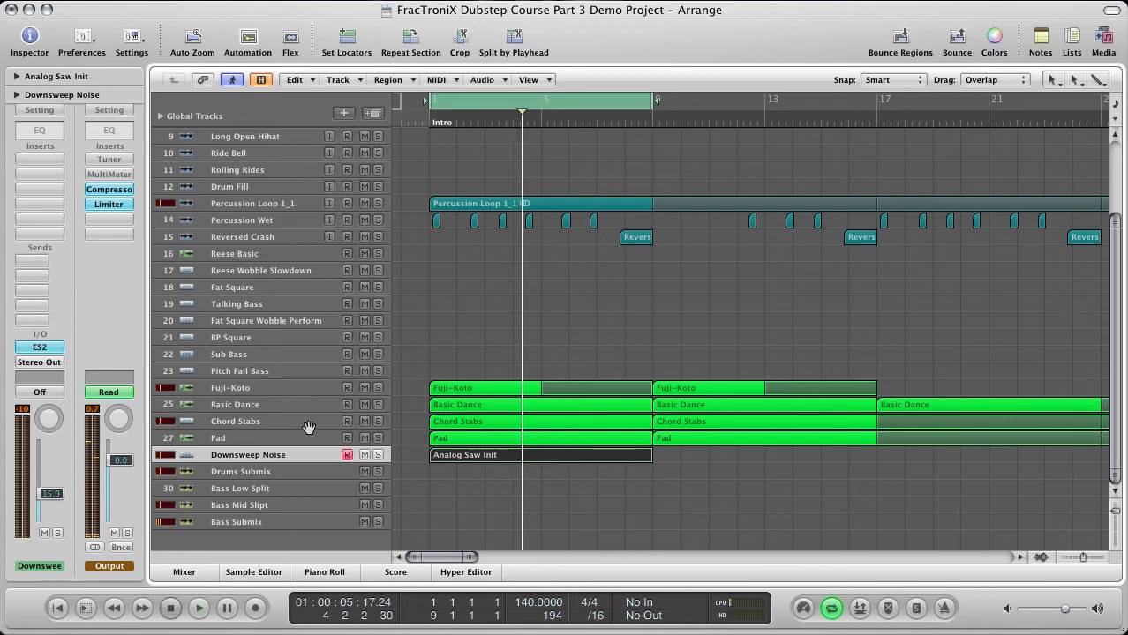
Raise Envelope 2's attack slightly in the Downsweep Noise ES2 and replay the intro to check it
{"action": "left_click", "coordinate": [32, 347]}
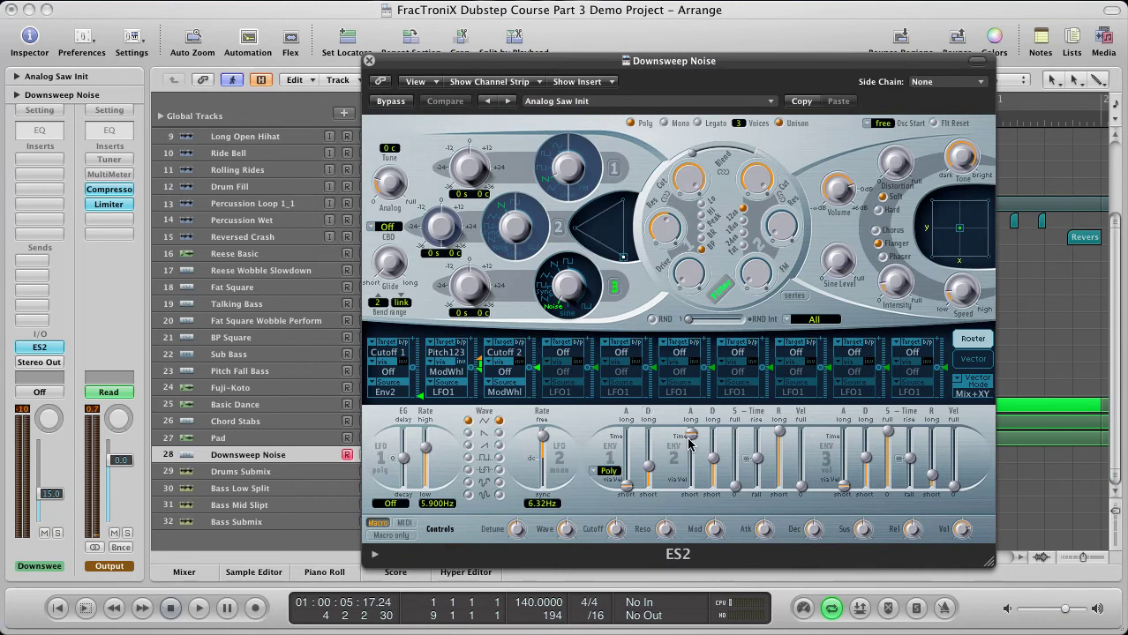
{"action": "mouse_move", "coordinate": [691, 444]}
{"action": "left_click_drag", "start_coordinate": [690, 444], "coordinate": [693, 441]}
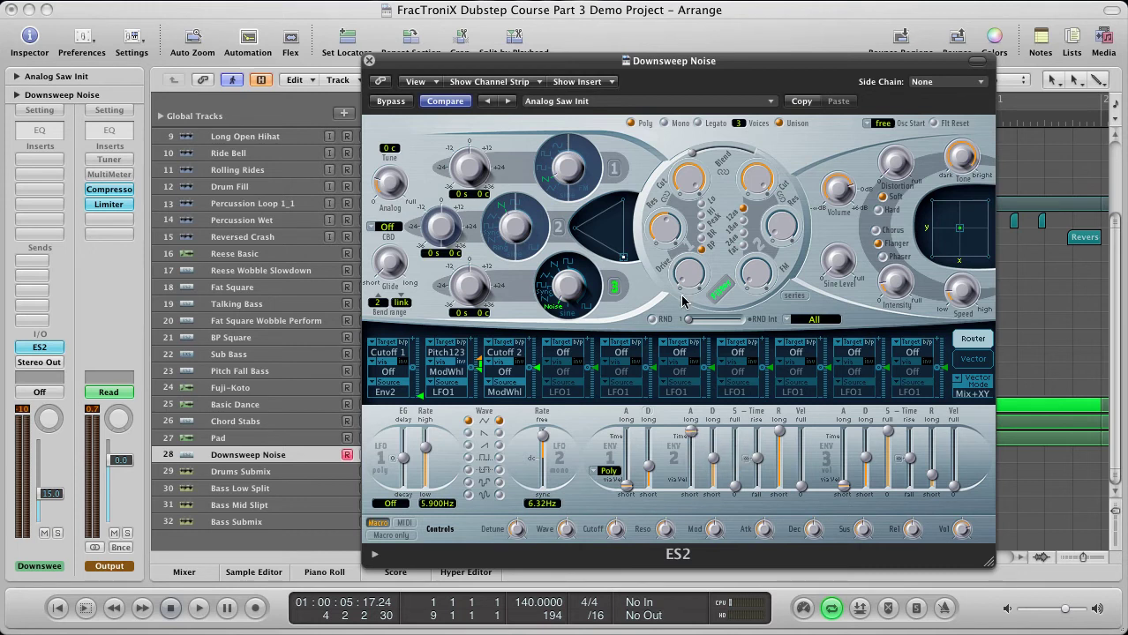
{"action": "key", "text": "space"}
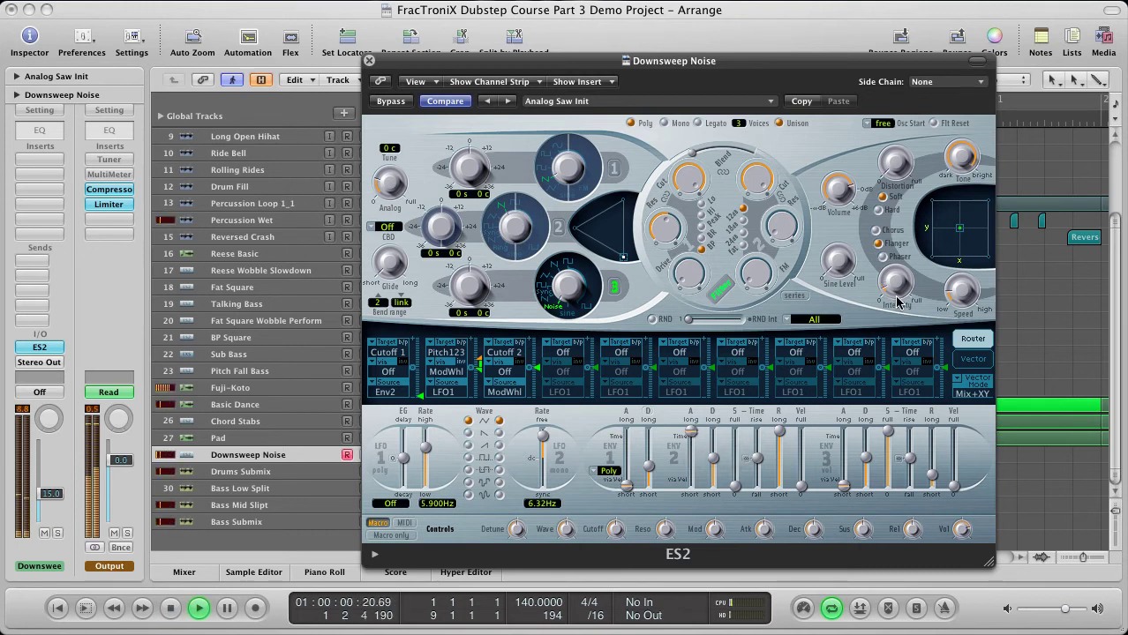
{"action": "left_click", "coordinate": [369, 60]}
Turn off cycling during playback so the arrangement plays on past the intro's first section
{"action": "left_click", "coordinate": [460, 345]}
{"action": "key", "text": "super+Left"}
{"action": "key", "text": "super+Left"}
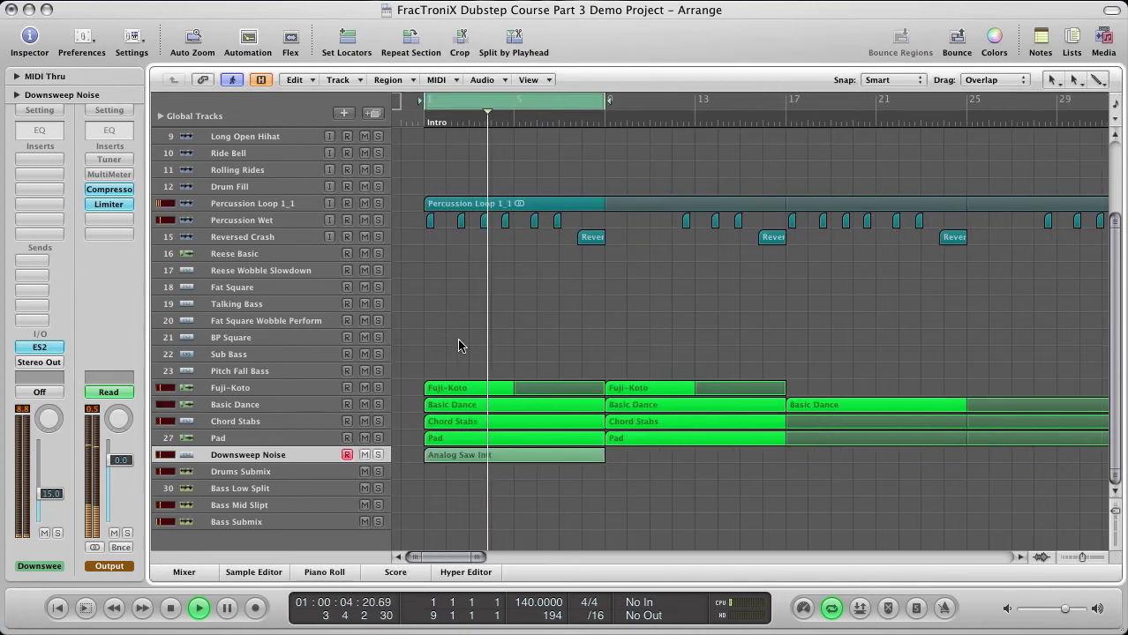
{"action": "key", "text": "c"}
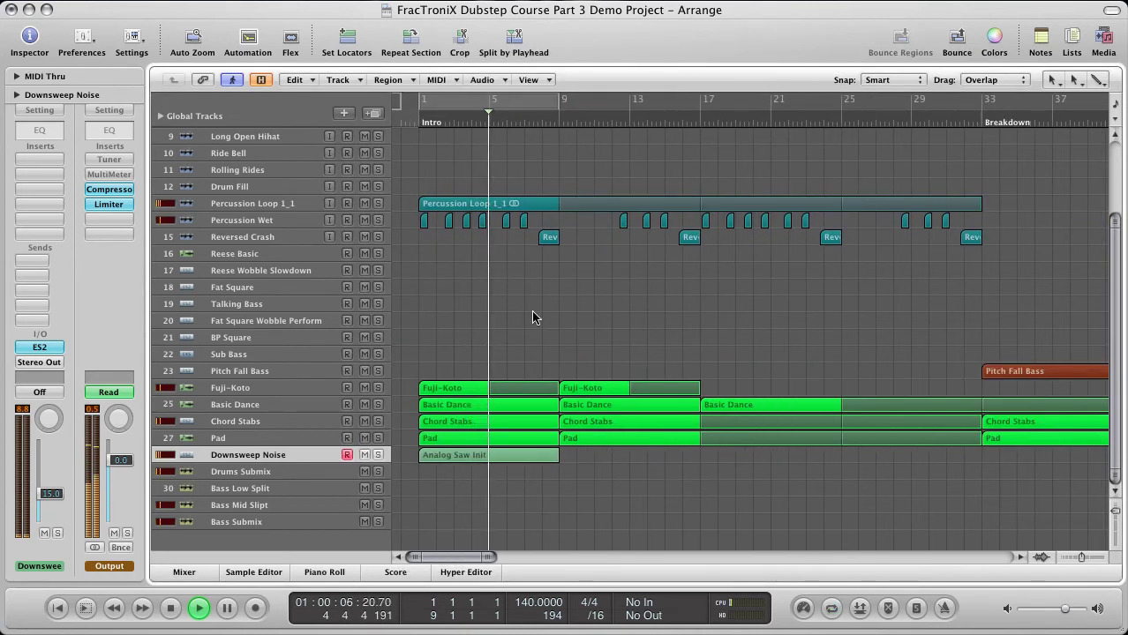
{"action": "key", "text": "super+Left"}
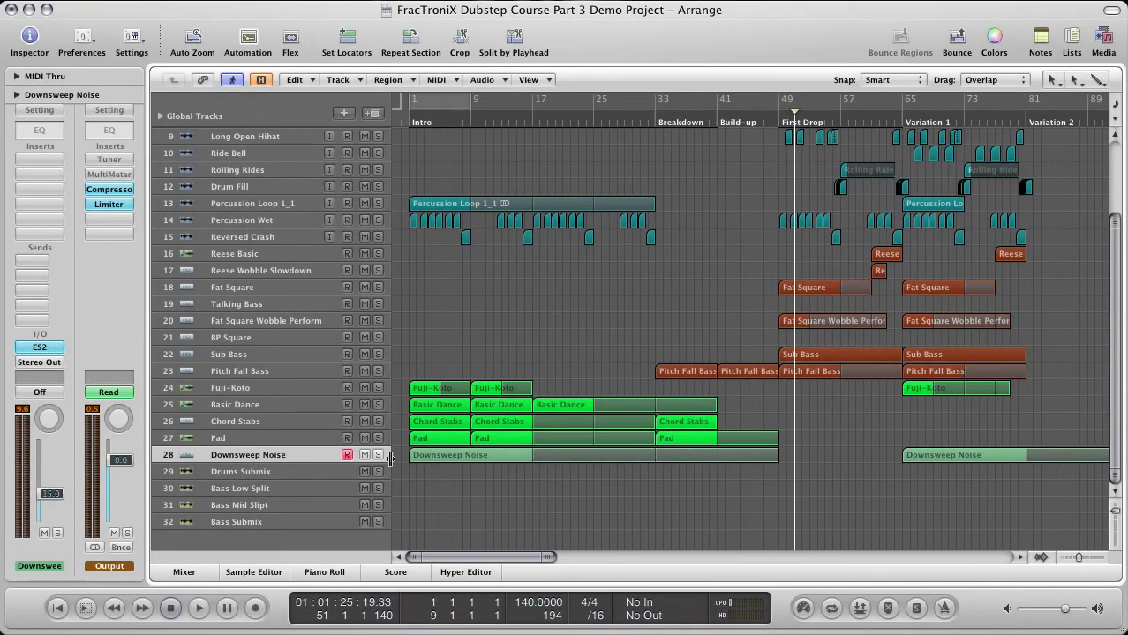
Duplicate the Downsweep Noise track with its settings and name the new track Rising Sweep
{"action": "left_click", "coordinate": [280, 456]}
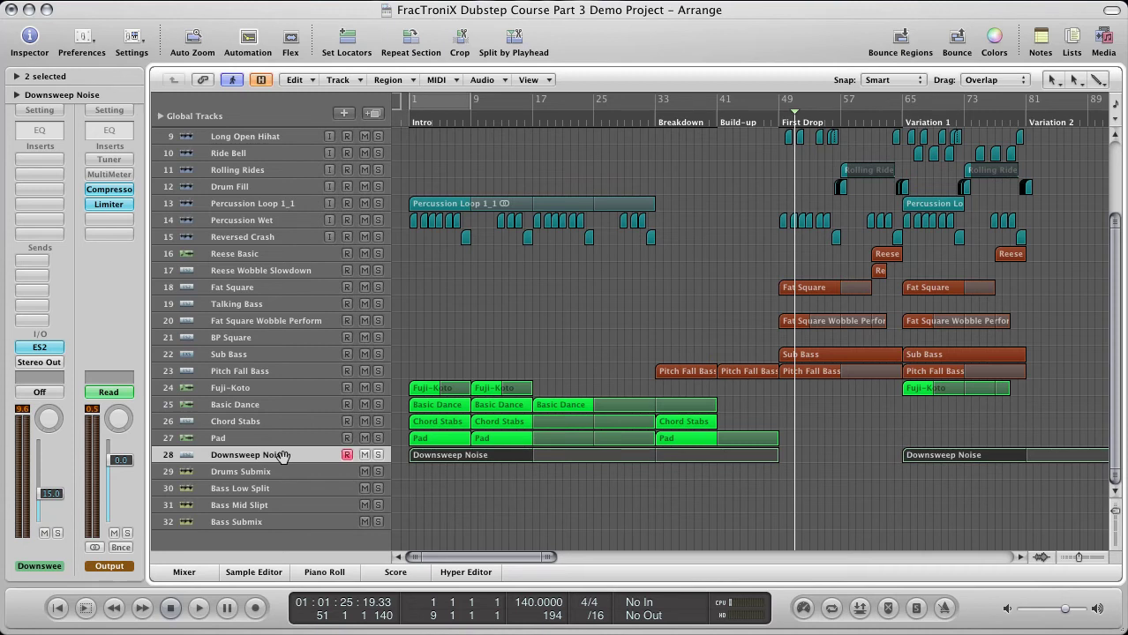
{"action": "left_click", "coordinate": [372, 115]}
{"action": "double_click", "coordinate": [257, 472]}
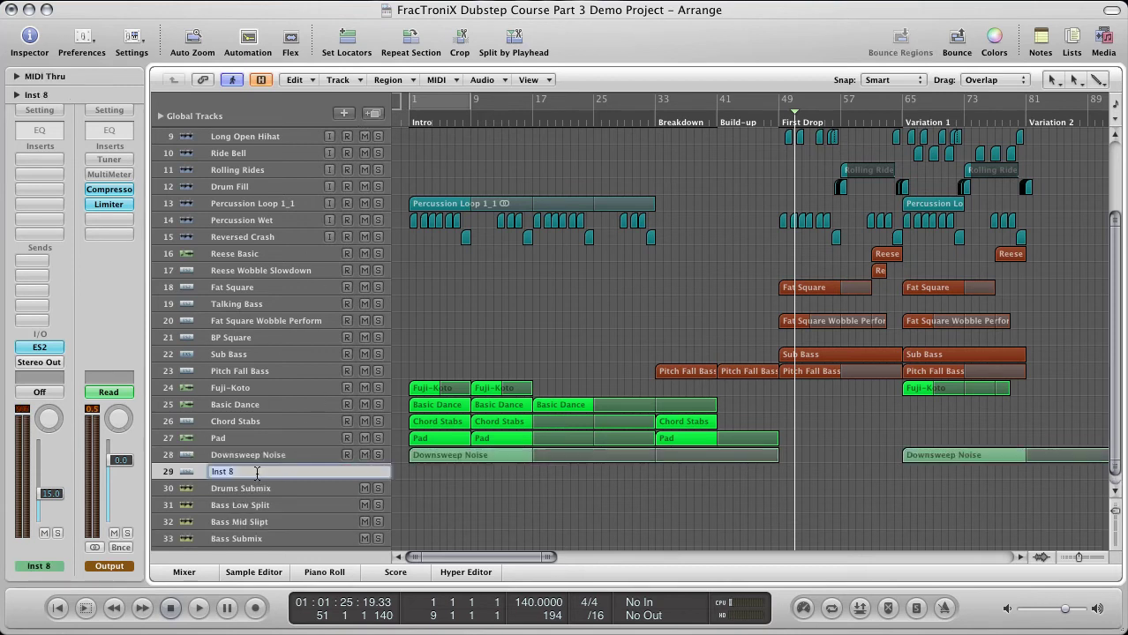
{"action": "type", "text": "Rising Sweep"}
{"action": "key", "text": "Return"}
Copy the first Downsweep Noise region straight down onto the Rising Sweep track at bar 1
{"action": "left_click", "coordinate": [472, 455]}
{"action": "left_click", "coordinate": [474, 478]}
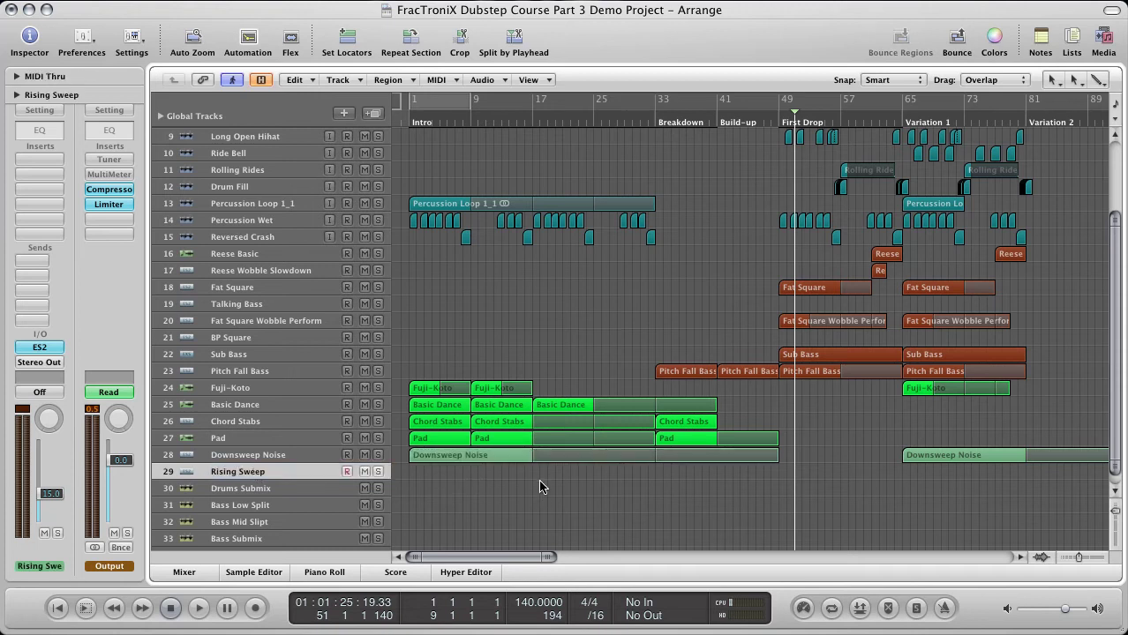
{"action": "left_click_drag", "start_coordinate": [459, 455], "coordinate": [463, 476]}
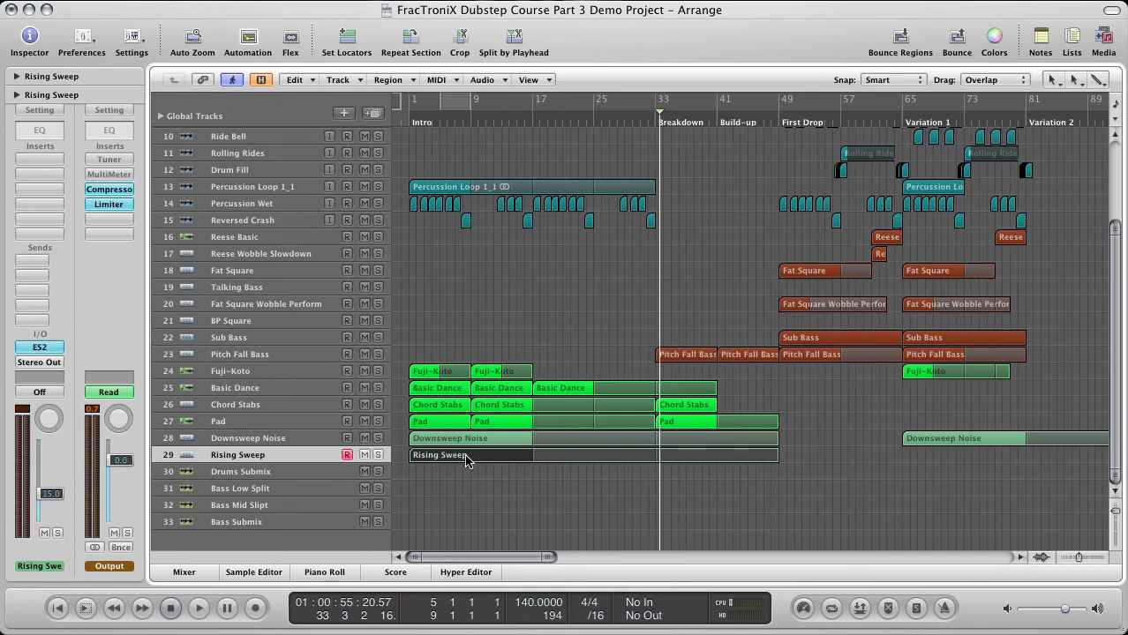
Move the four-bar C3 note in the Rising Sweep region so it starts at bar 13 and ends at bar 17
{"action": "double_click", "coordinate": [467, 460]}
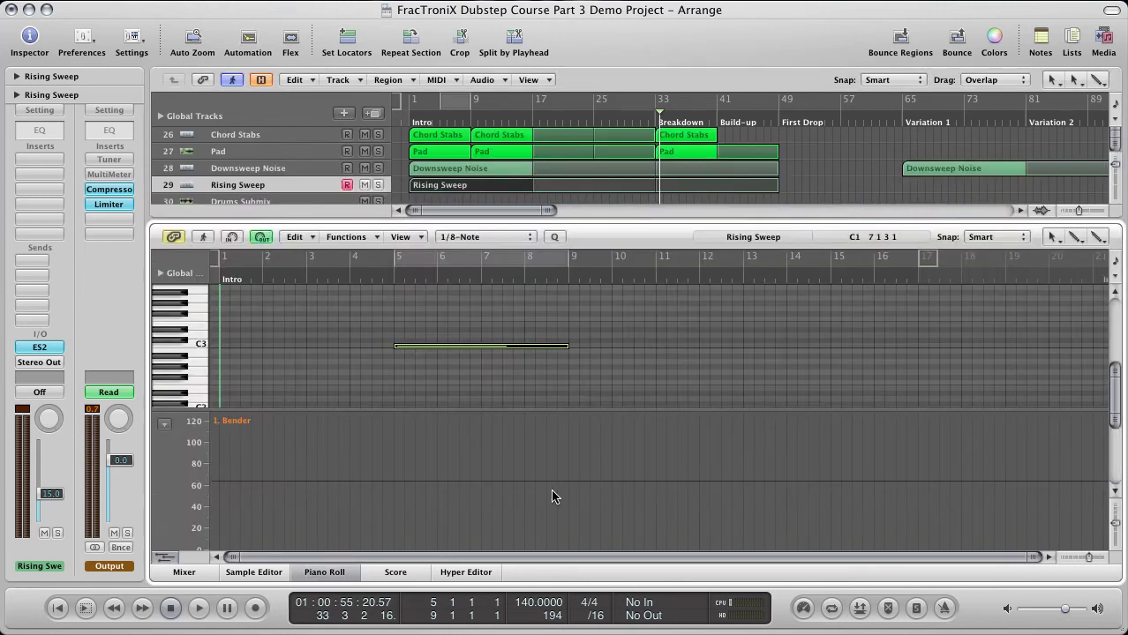
{"action": "left_click_drag", "start_coordinate": [490, 349], "coordinate": [843, 351]}
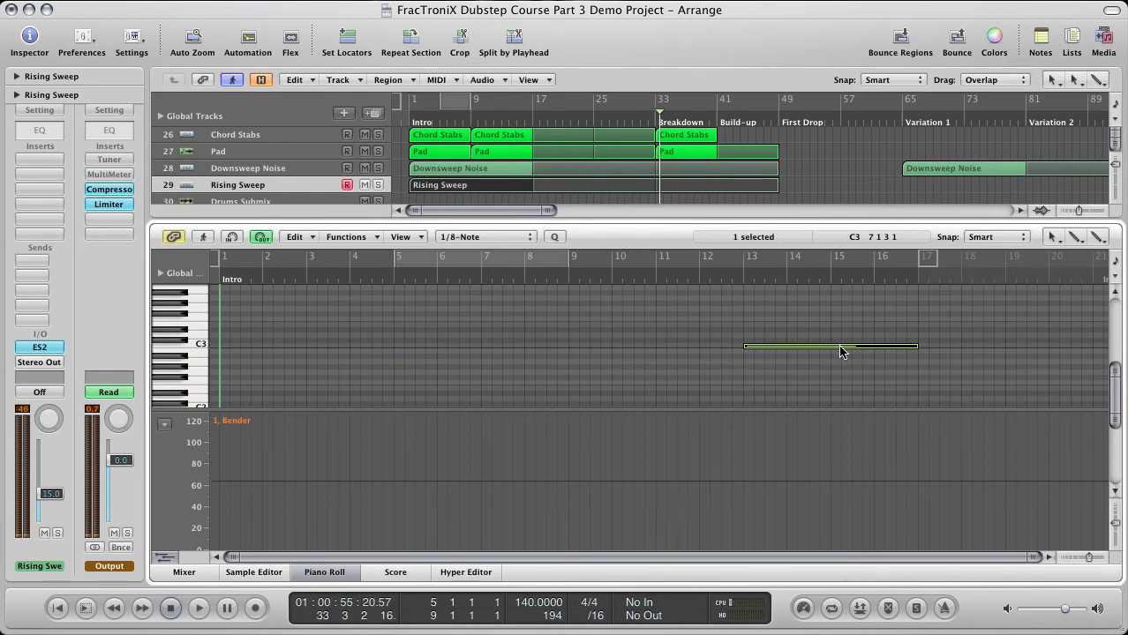
{"action": "key", "text": "p"}
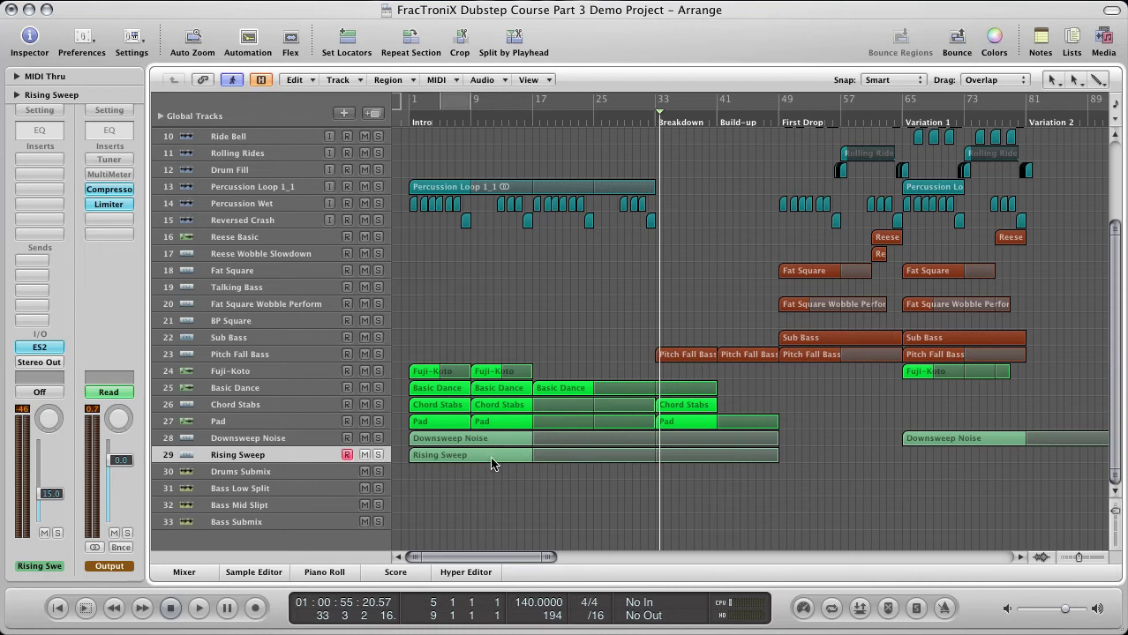
Move the Rising Sweep region to start at bar 17 and shorten its loop to end at bar 49
{"action": "left_click_drag", "start_coordinate": [490, 454], "coordinate": [615, 455]}
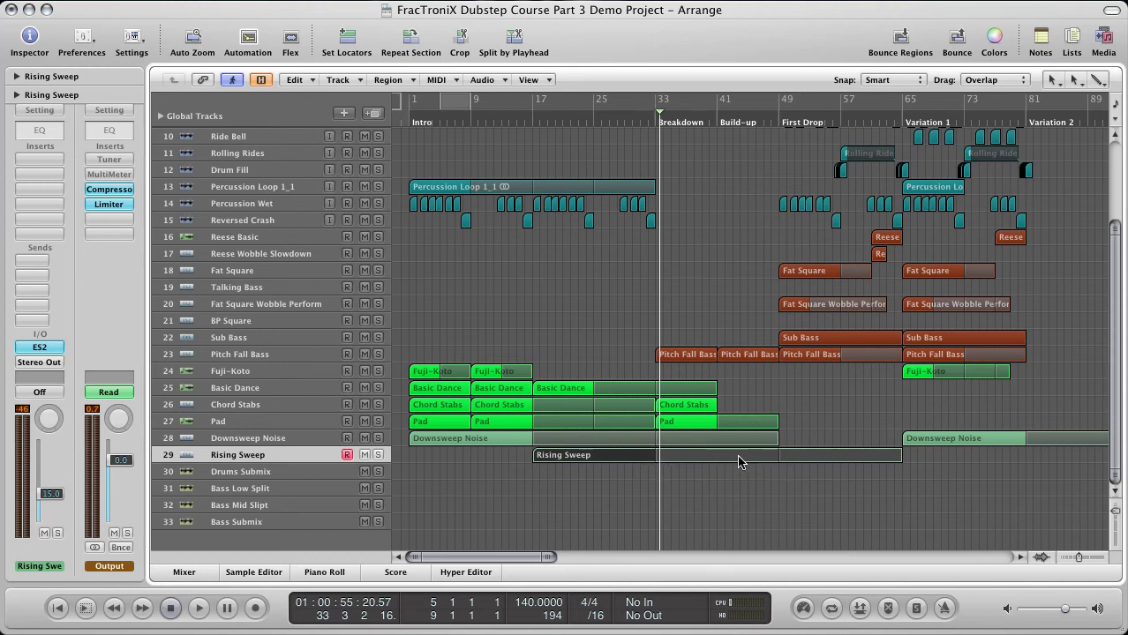
{"action": "left_click_drag", "start_coordinate": [783, 455], "coordinate": [784, 456]}
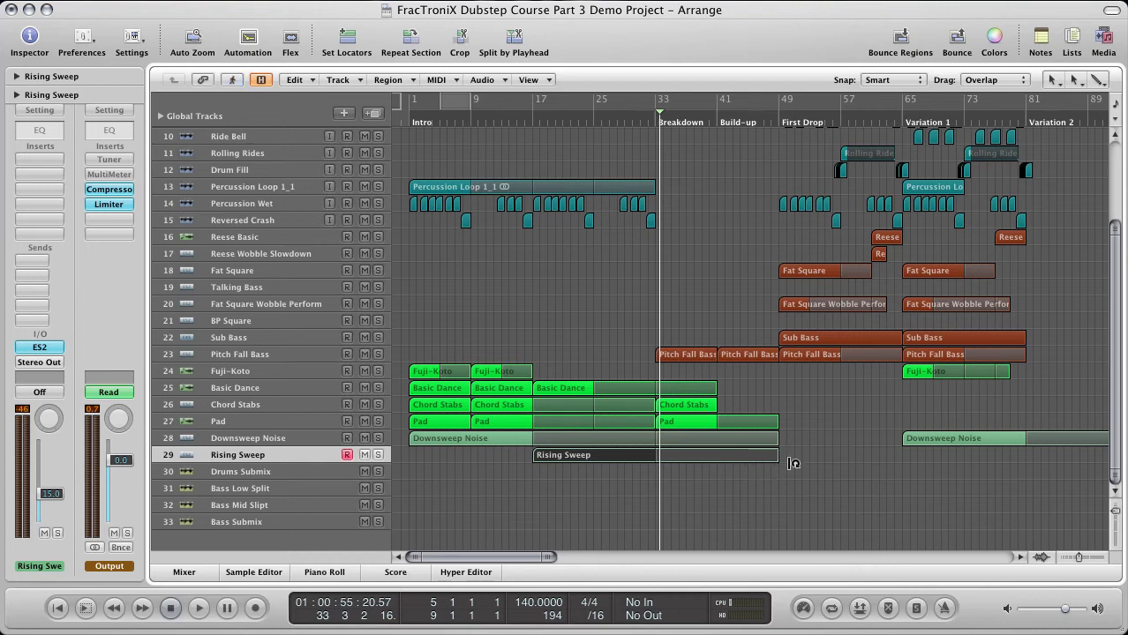
{"action": "left_click", "coordinate": [794, 457]}
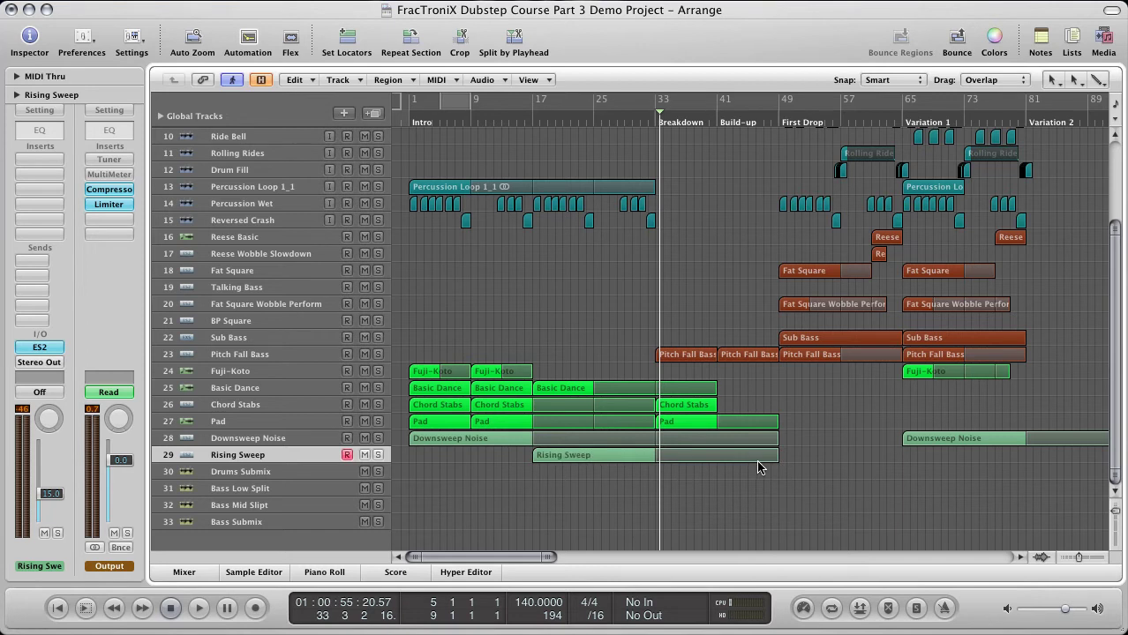
Play the passages leading into the Breakdown and from the Build-up into the First Drop to audition the rising sweep
{"action": "left_click", "coordinate": [607, 121]}
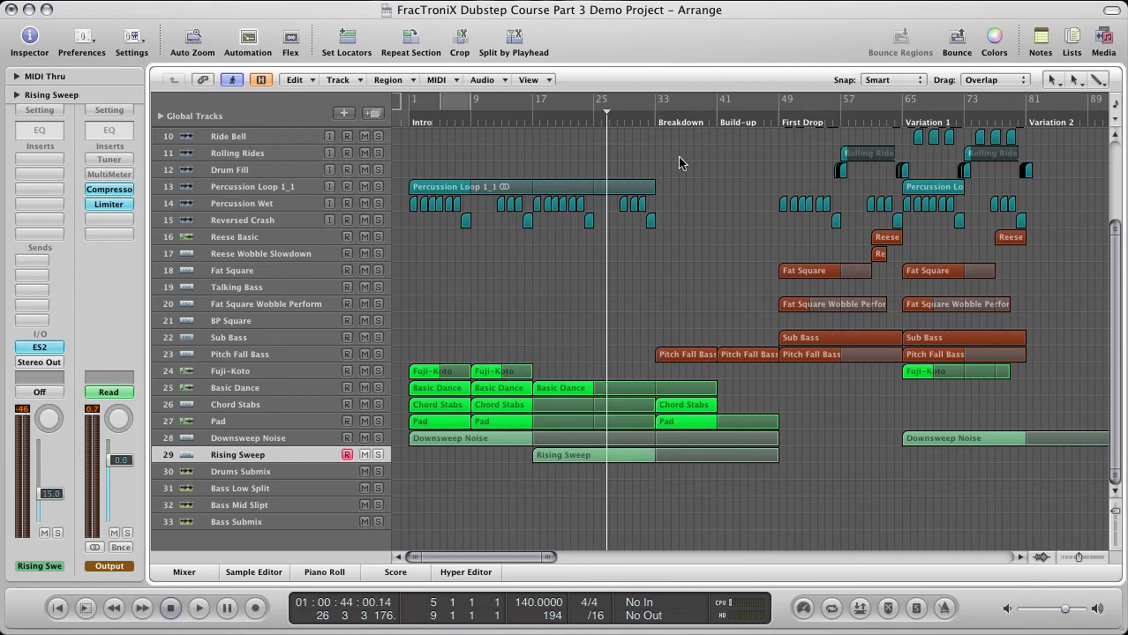
{"action": "key", "text": "space"}
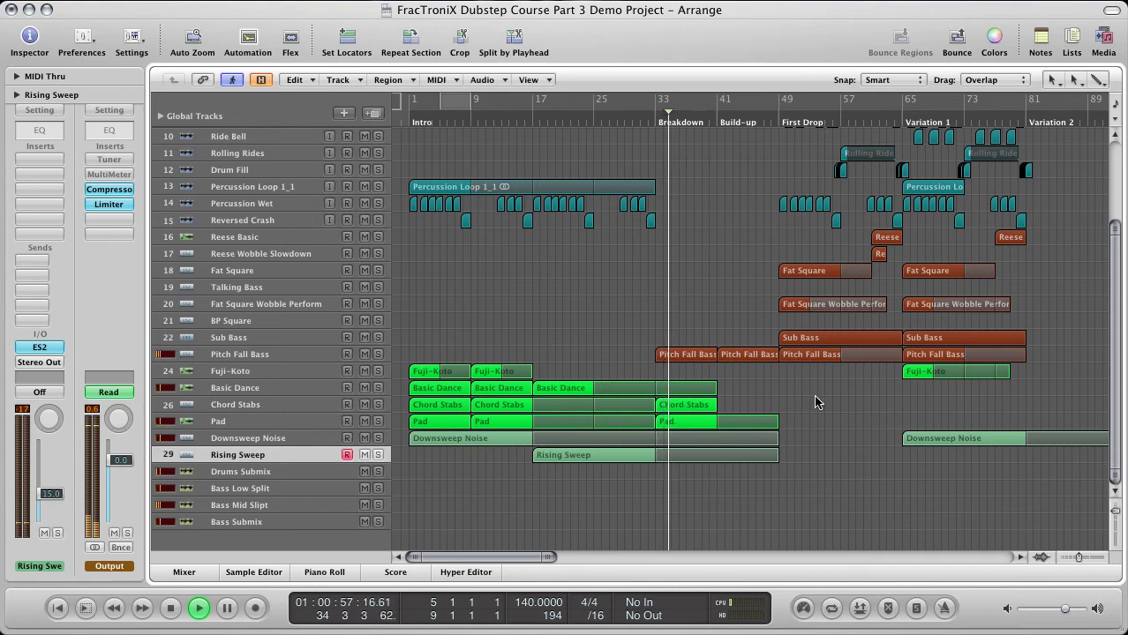
{"action": "key", "text": "space"}
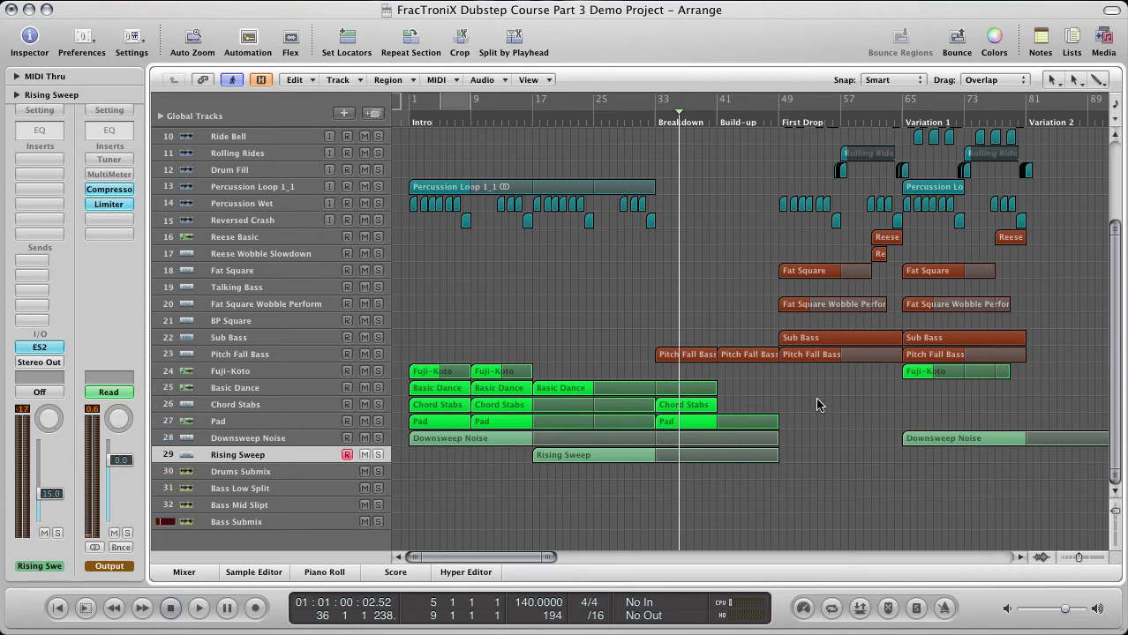
{"action": "double_click", "coordinate": [740, 118]}
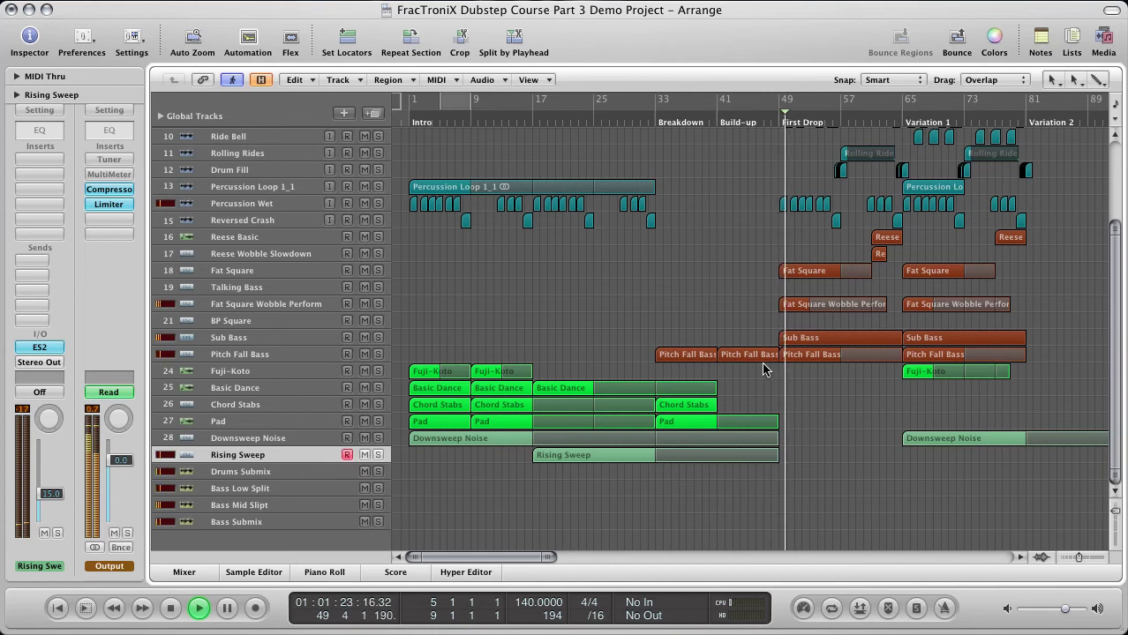
{"action": "key", "text": "space"}
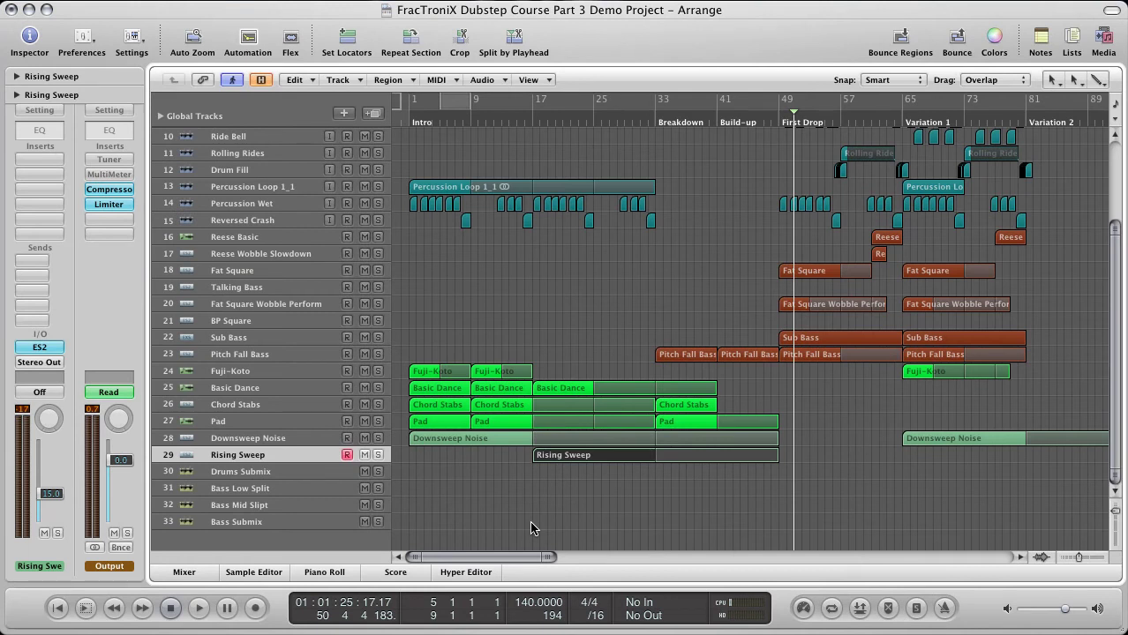
Duplicate the Rising Sweep track with its settings and name the new track Pitched Riser
{"action": "left_click", "coordinate": [376, 116]}
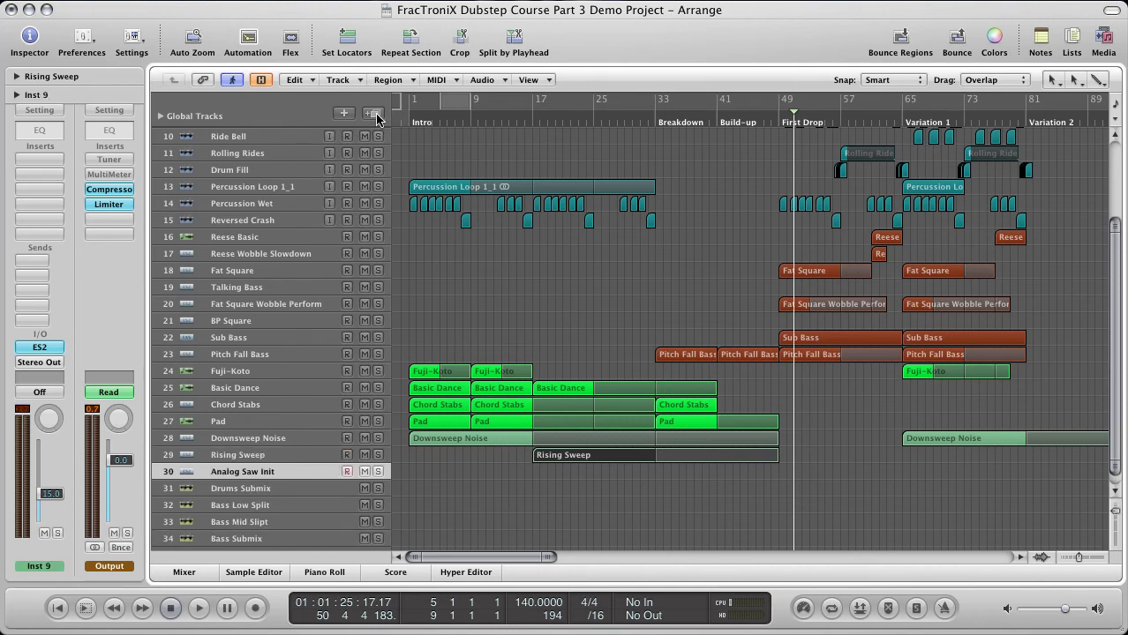
{"action": "left_click", "coordinate": [290, 481]}
{"action": "double_click", "coordinate": [286, 473]}
{"action": "type", "text": "F"}
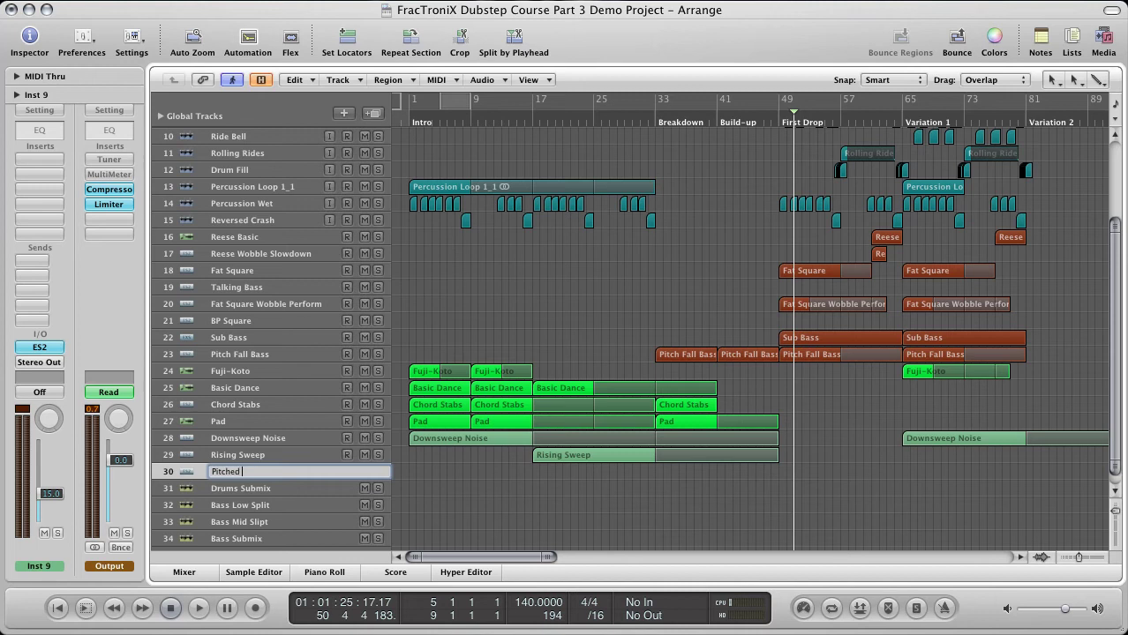
{"action": "type", "text": "itched Riser"}
{"action": "key", "text": "Return"}
Copy the Rising Sweep region to bars 33–49 of the Pitched Riser track, named after its track, and set the cycle range to bars 41–49
{"action": "left_click_drag", "start_coordinate": [586, 455], "coordinate": [710, 474]}
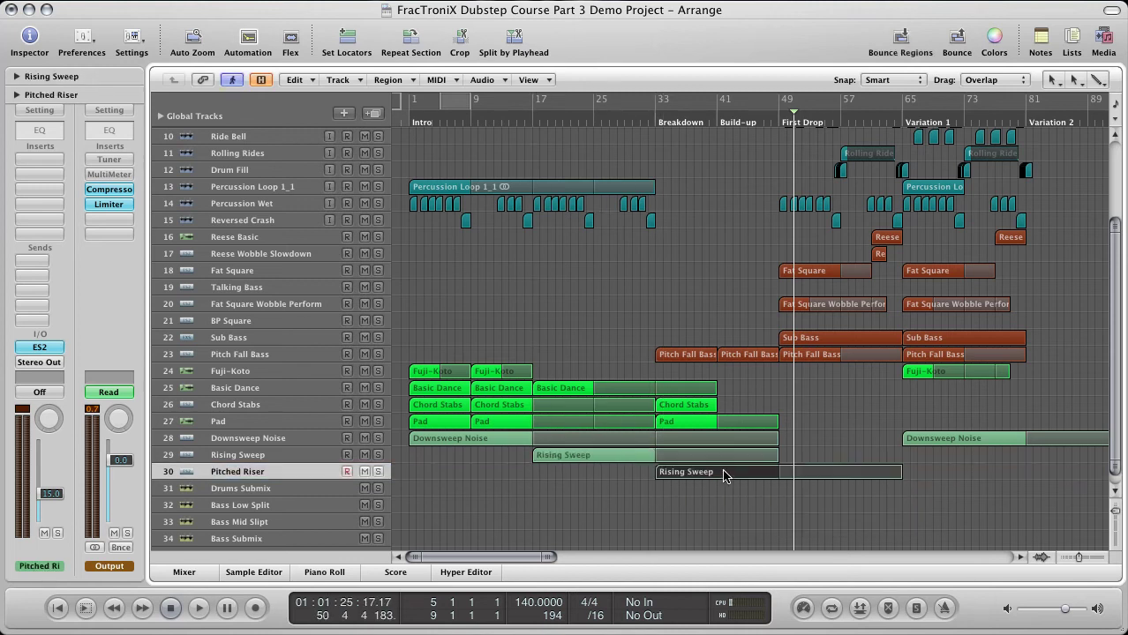
{"action": "left_click_drag", "start_coordinate": [716, 100], "coordinate": [780, 100]}
{"action": "left_click", "coordinate": [387, 80]}
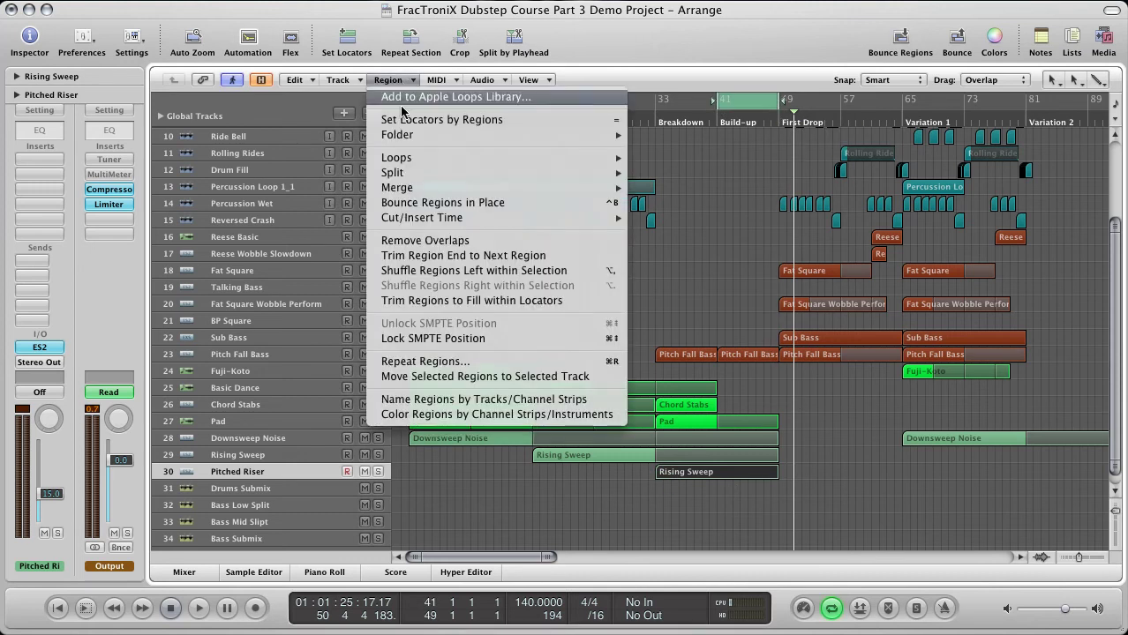
{"action": "left_click", "coordinate": [413, 400]}
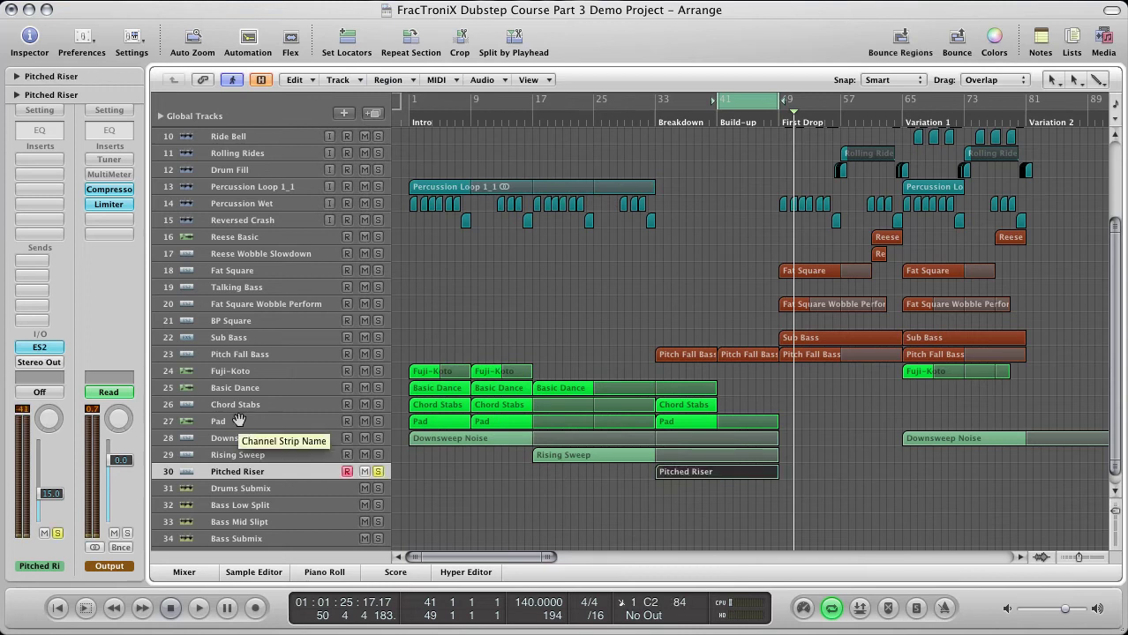
In the Pitched Riser's ES2, switch oscillator 3 from noise to sawtooth and route Env2 to Pitch123 in the fourth modulation slot with increased depth
{"action": "left_click", "coordinate": [55, 351]}
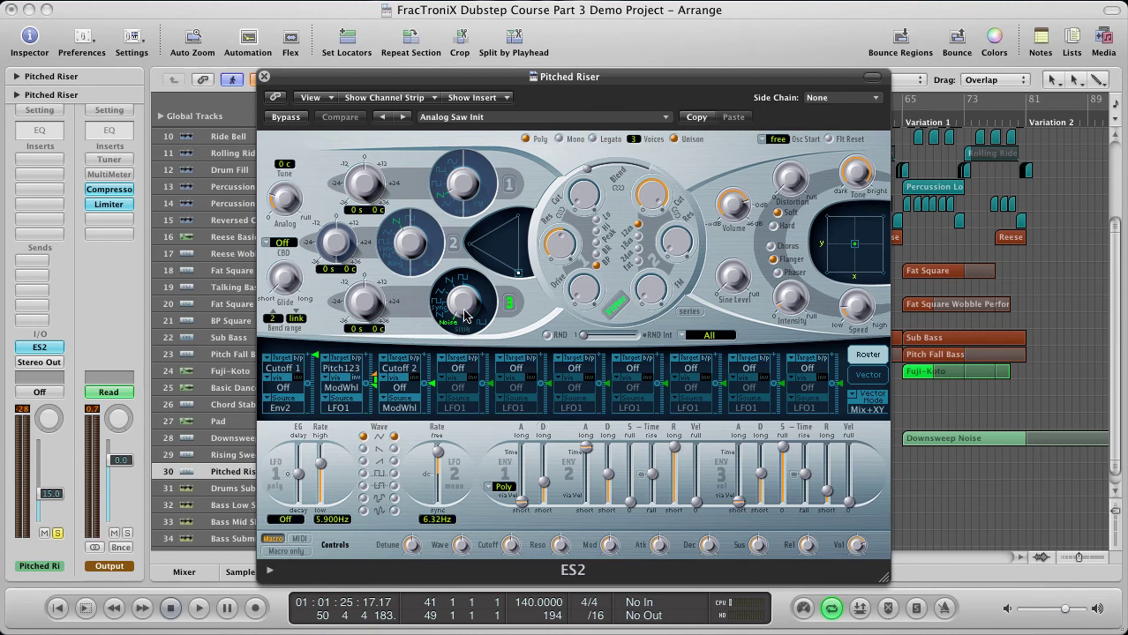
{"action": "left_click_drag", "start_coordinate": [466, 316], "coordinate": [465, 280]}
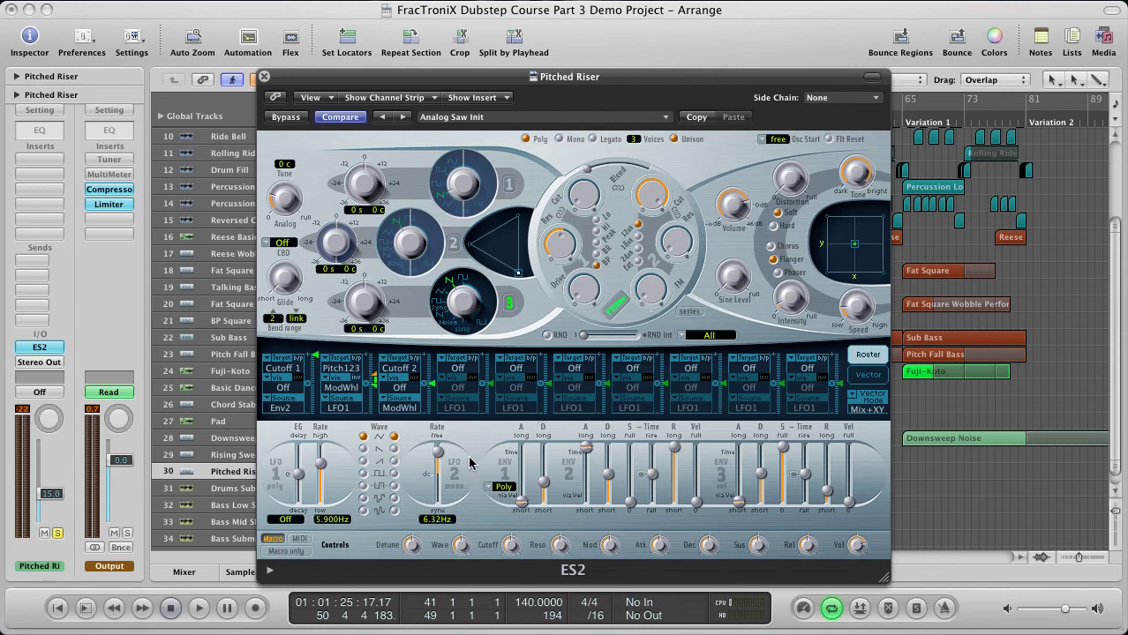
{"action": "left_click", "coordinate": [459, 369]}
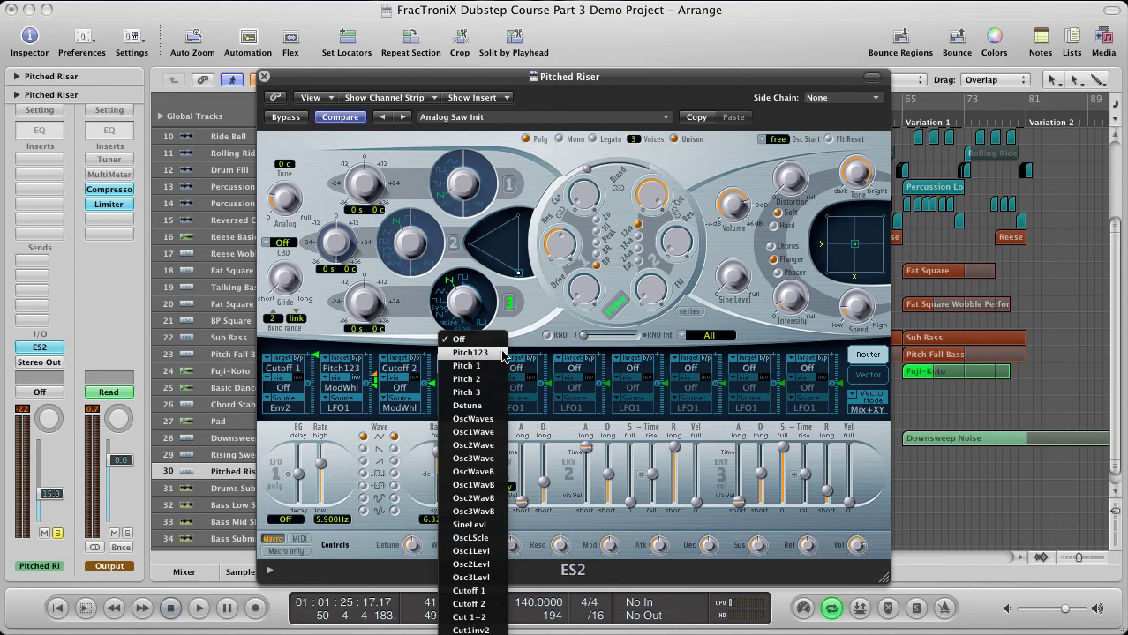
{"action": "left_click", "coordinate": [502, 353]}
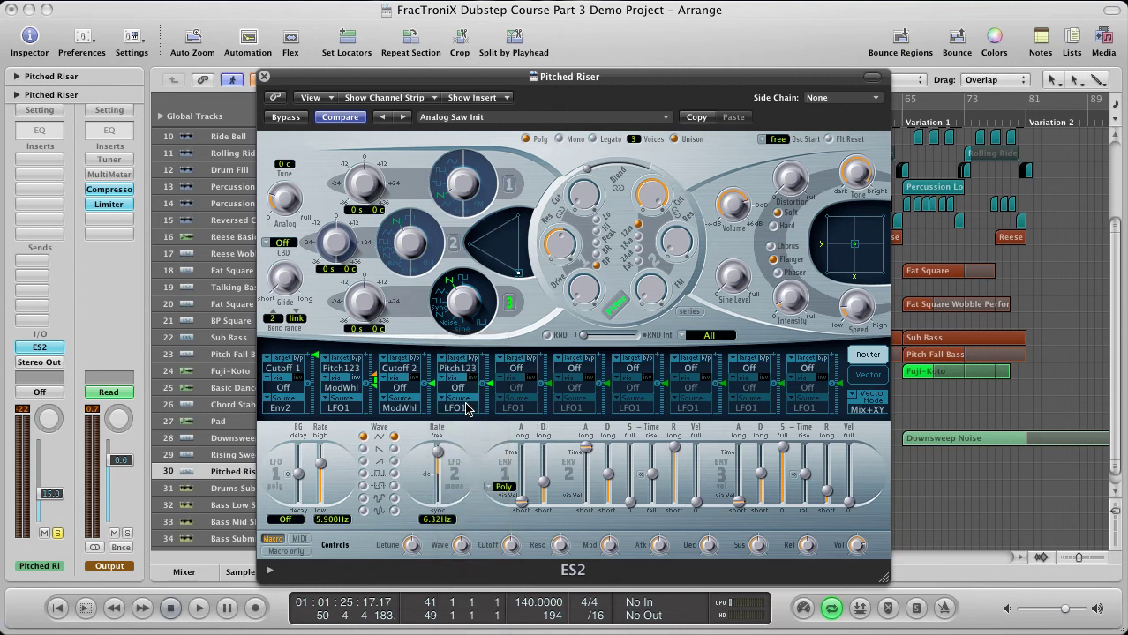
{"action": "left_click", "coordinate": [465, 409]}
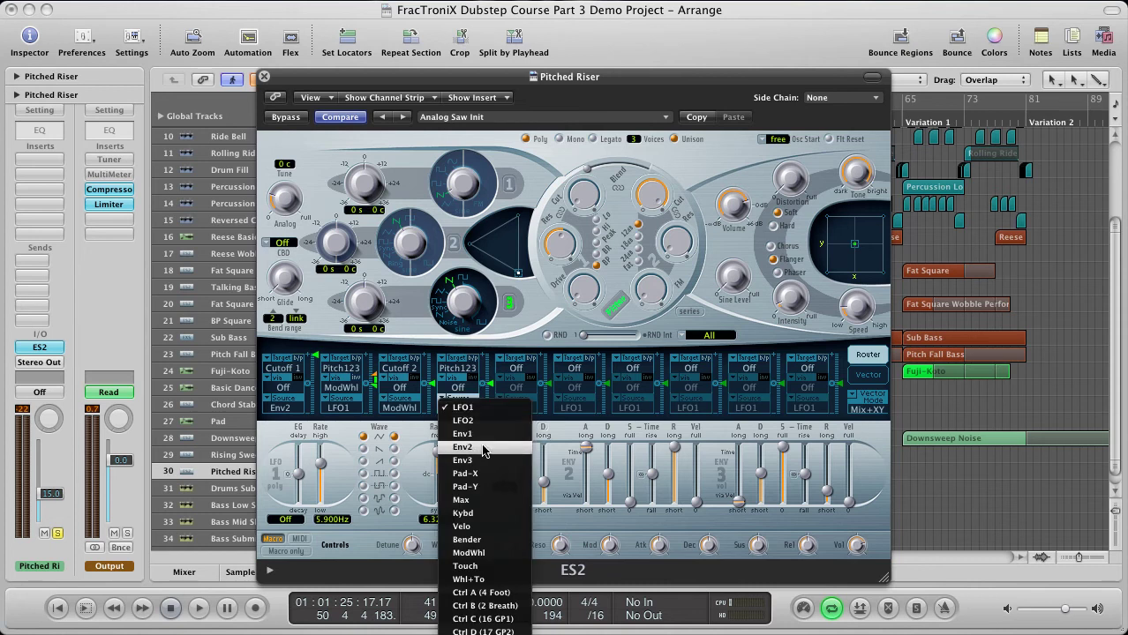
{"action": "left_click", "coordinate": [483, 451]}
{"action": "left_click_drag", "start_coordinate": [492, 391], "coordinate": [493, 344]}
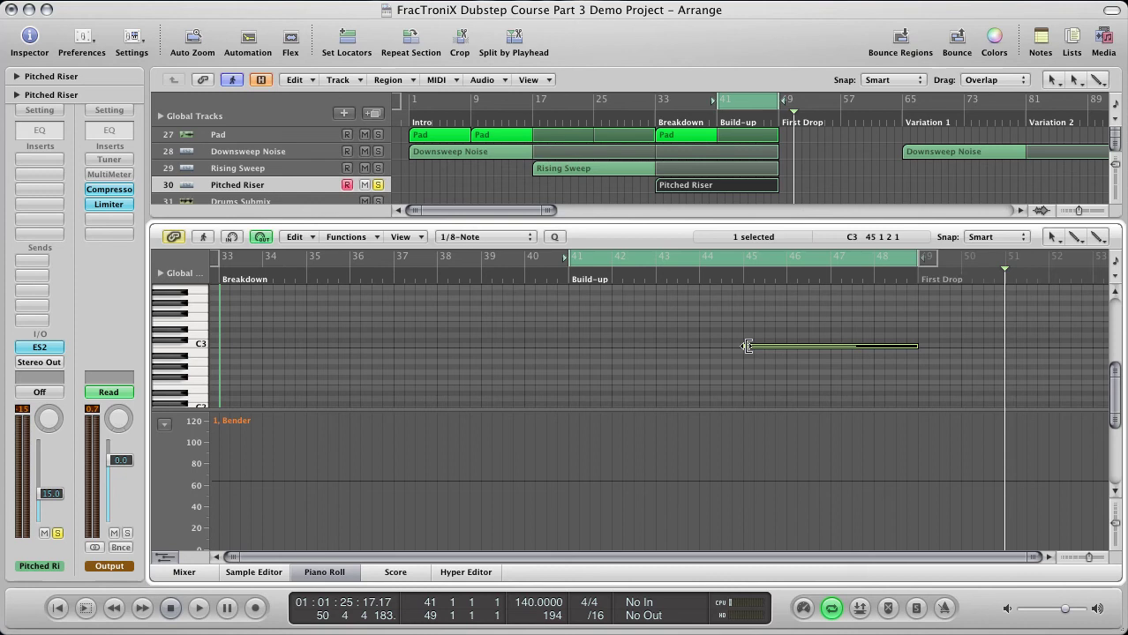
Stretch the Pitched Riser note across bars 41–49, lower it into the octave above C1, and play the build-up
{"action": "left_click_drag", "start_coordinate": [746, 346], "coordinate": [658, 361]}
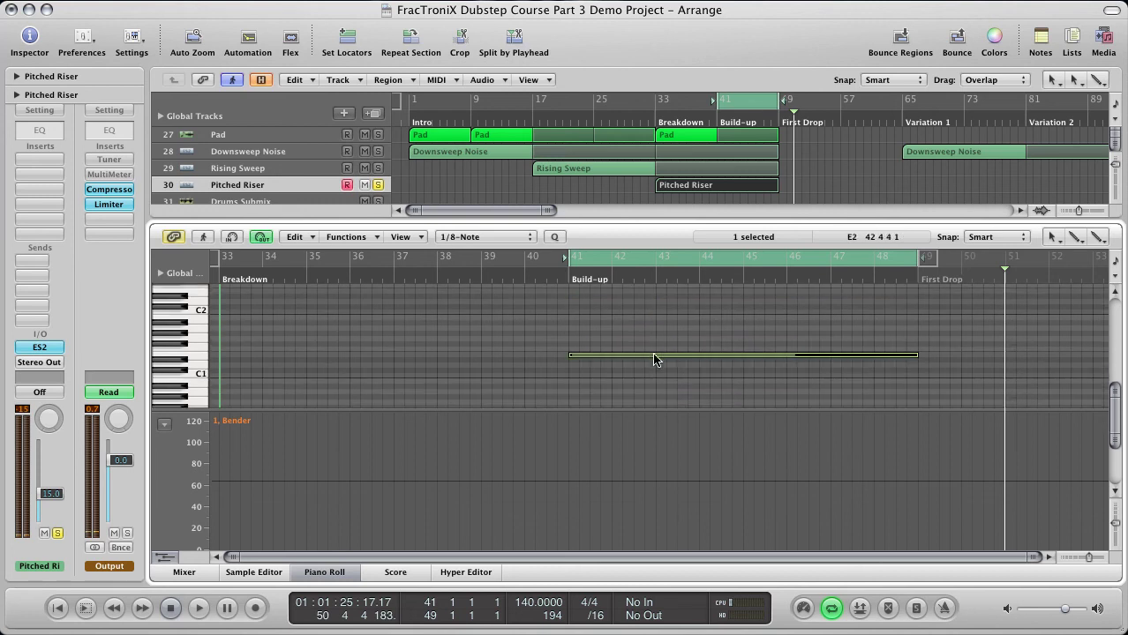
{"action": "key", "text": "space"}
{"action": "key", "text": "p"}
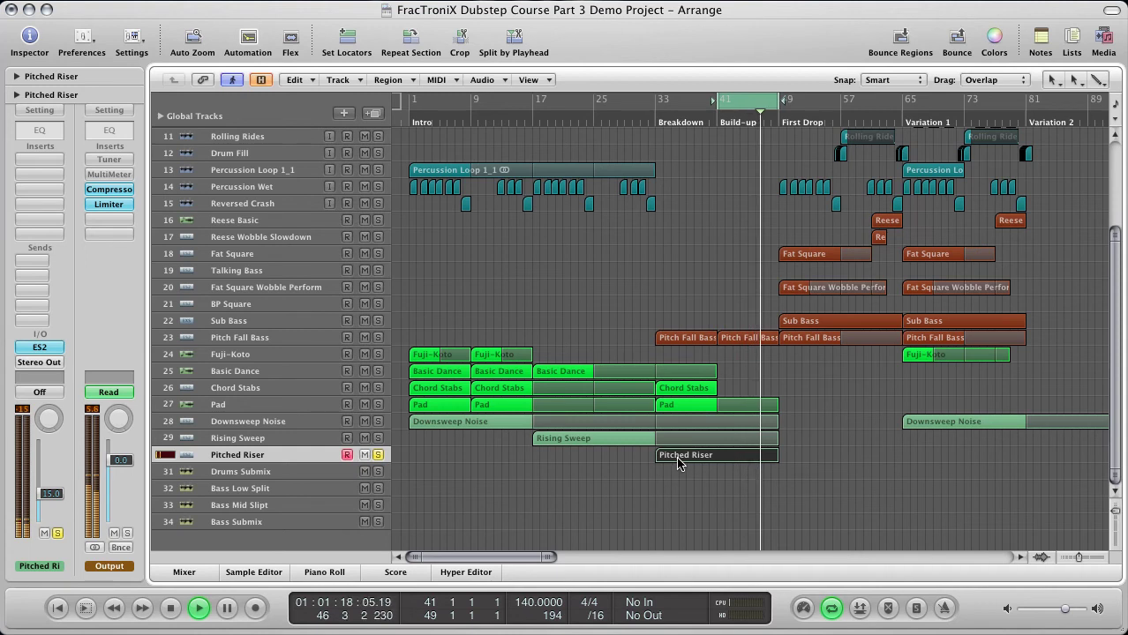
{"action": "key", "text": "space"}
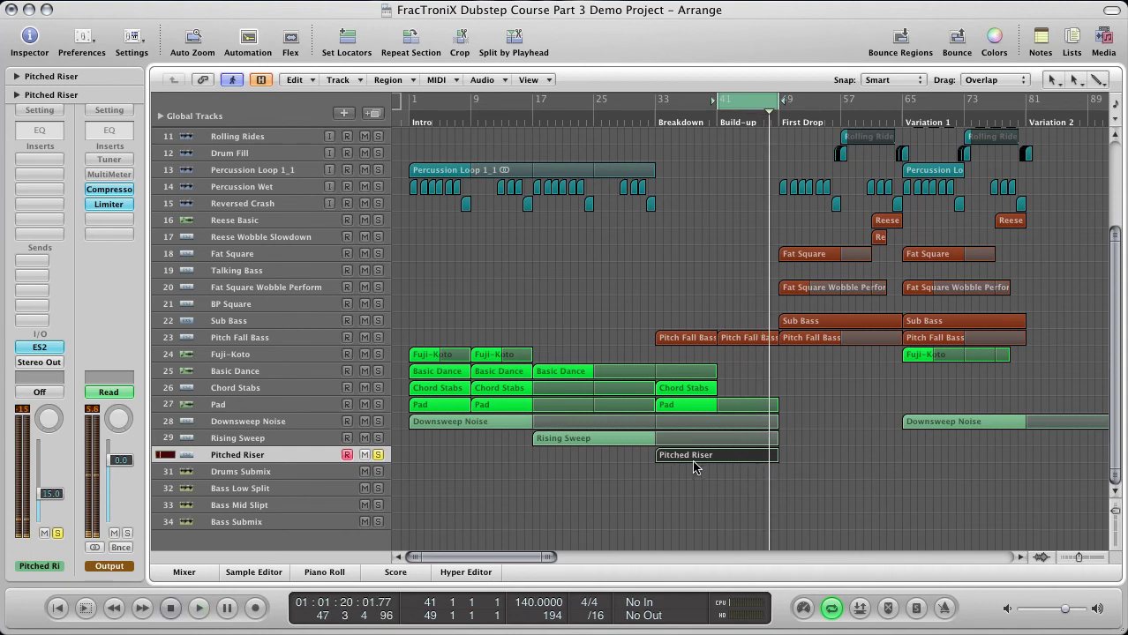
Trim the start of the Pitched Riser note to bar 43 and audition it up to the First Drop
{"action": "double_click", "coordinate": [694, 463]}
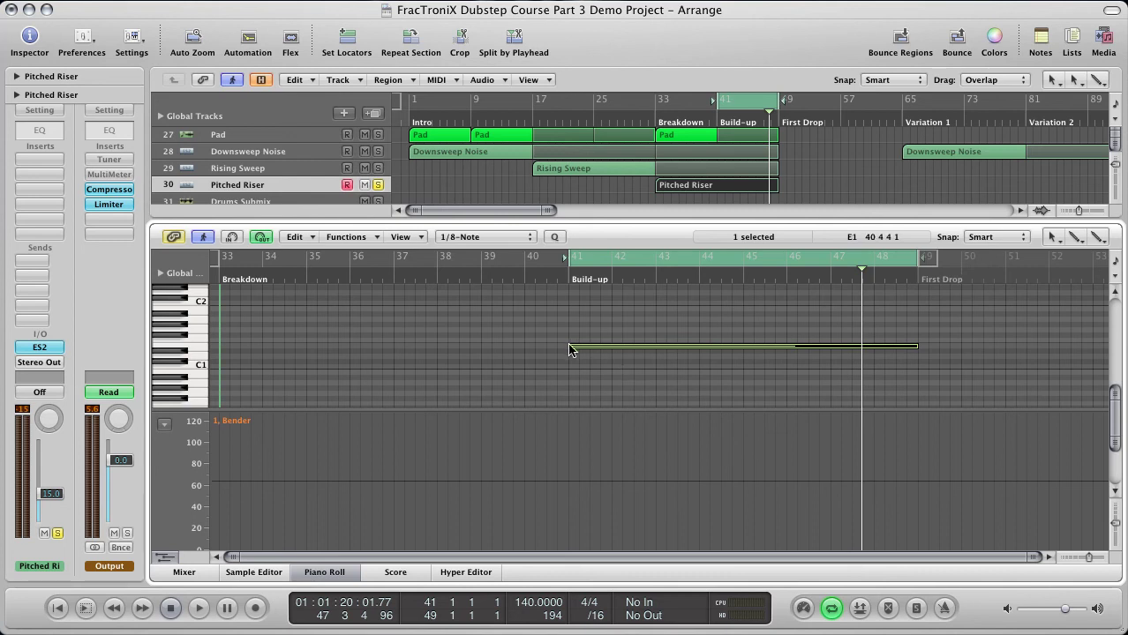
{"action": "left_click_drag", "start_coordinate": [575, 346], "coordinate": [659, 345]}
{"action": "double_click", "coordinate": [646, 269]}
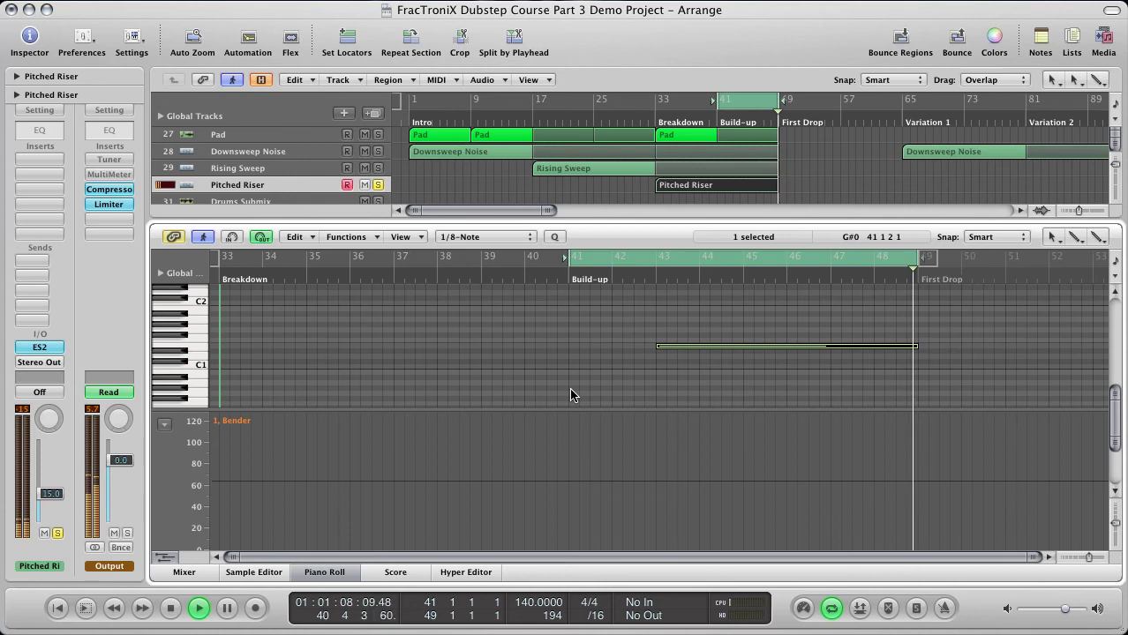
{"action": "key", "text": "space"}
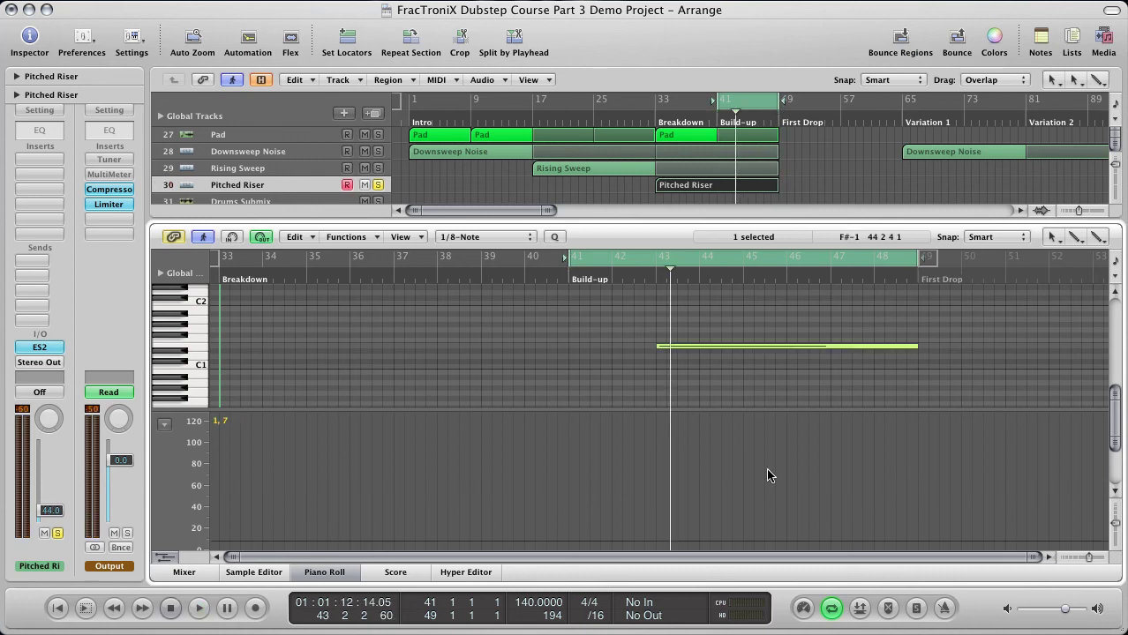
Draw volume automation in the Pitched Riser region at −∞ dB from bar 33 to 43, rising to −11.8 dB at bar 49
{"action": "left_click", "coordinate": [915, 503]}
{"action": "left_click_drag", "start_coordinate": [915, 491], "coordinate": [916, 501]}
{"action": "left_click", "coordinate": [675, 523]}
{"action": "left_click_drag", "start_coordinate": [675, 524], "coordinate": [660, 622]}
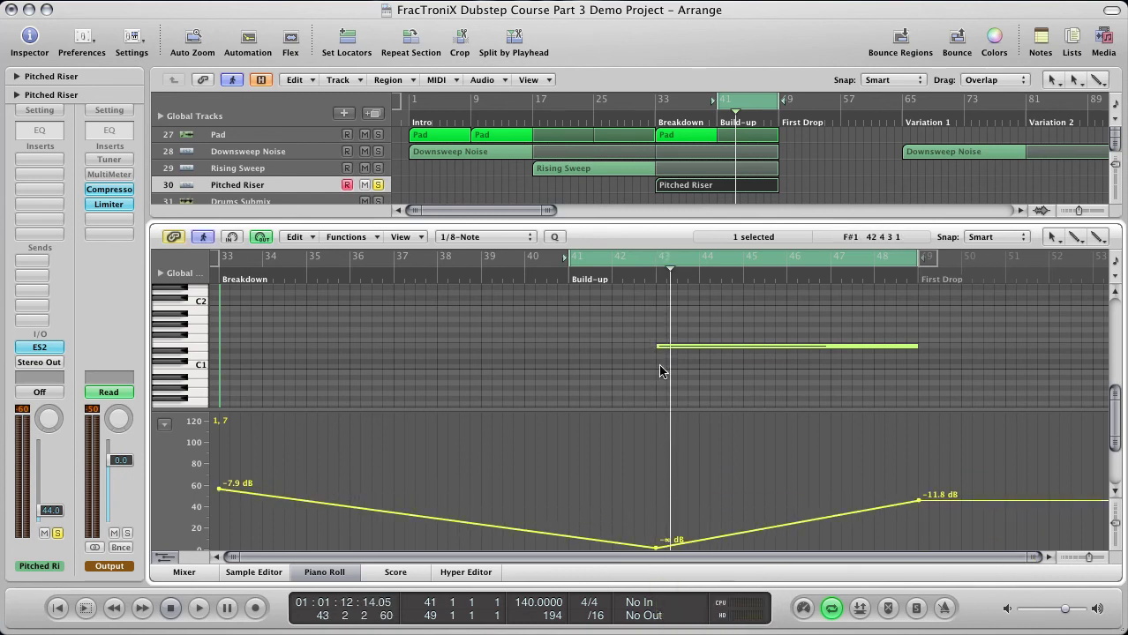
{"action": "left_click_drag", "start_coordinate": [220, 500], "coordinate": [219, 549]}
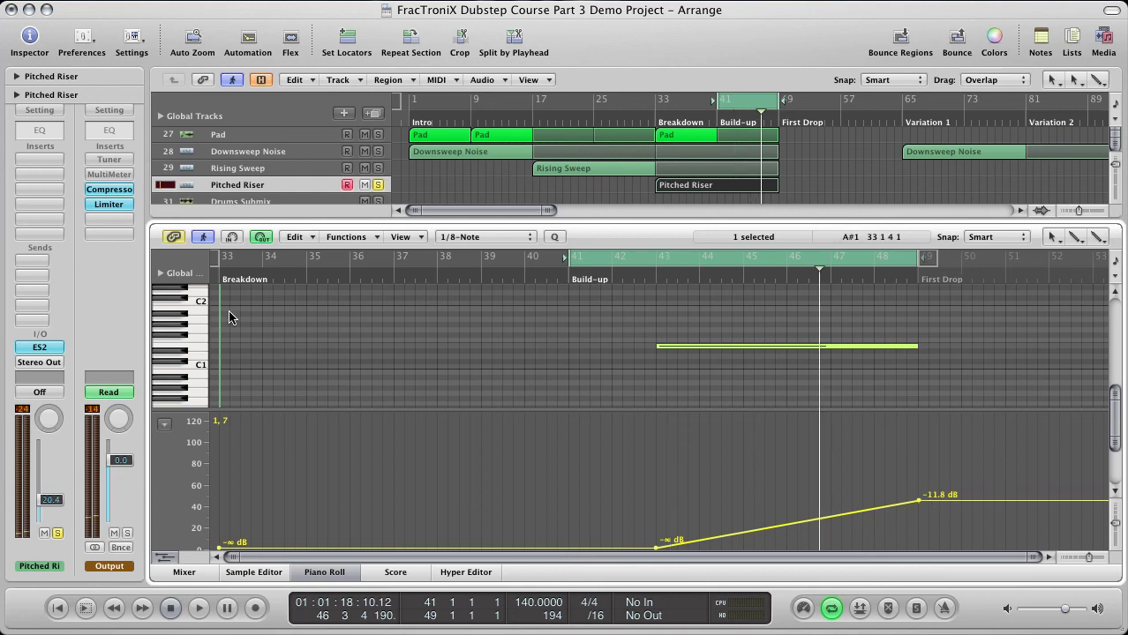
Add full-level sends from Pitched Riser to Bus 2 (St Delay) and Bus 1 (Long Reverb), and audition the riser with the effects
{"action": "left_click", "coordinate": [40, 281]}
{"action": "mouse_move", "coordinate": [46, 292]}
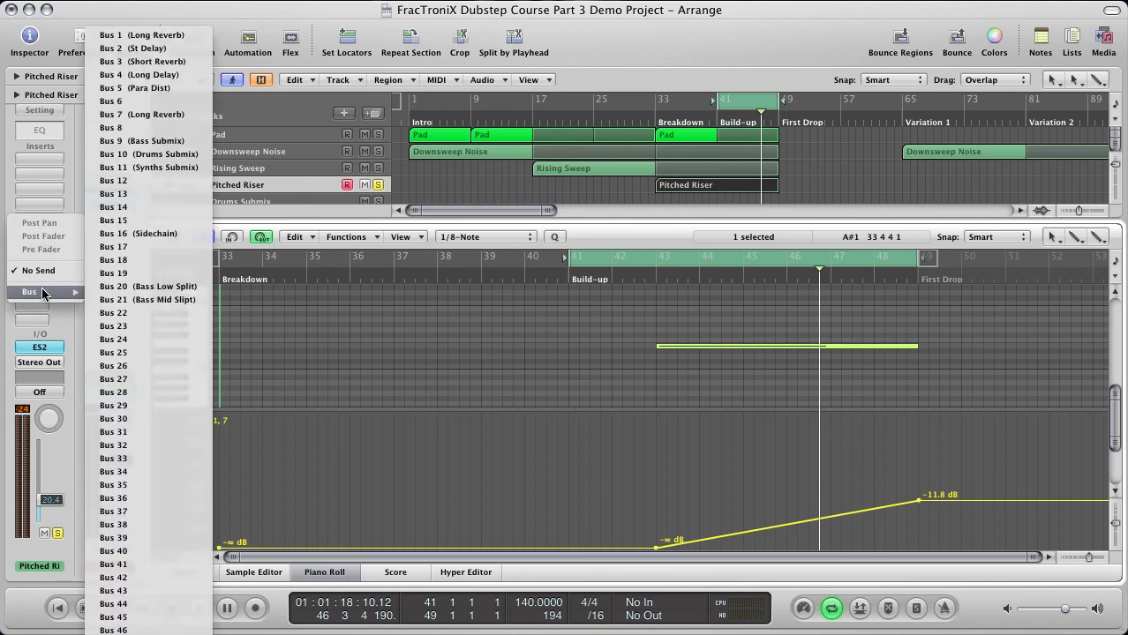
{"action": "left_click", "coordinate": [159, 48]}
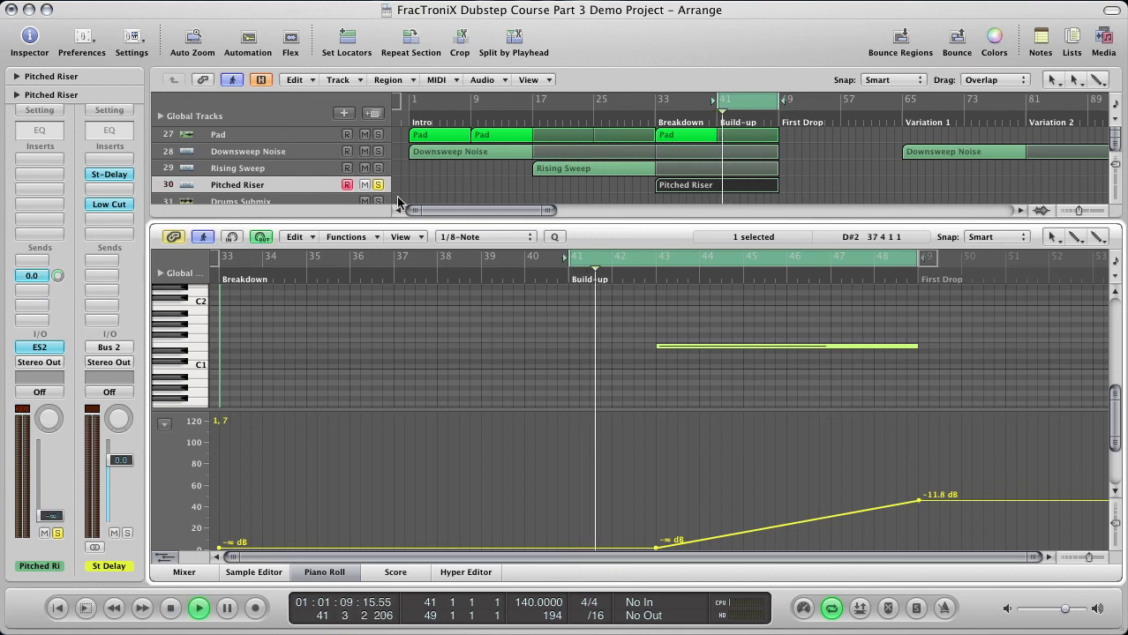
{"action": "left_click", "coordinate": [39, 308]}
{"action": "mouse_move", "coordinate": [46, 306]}
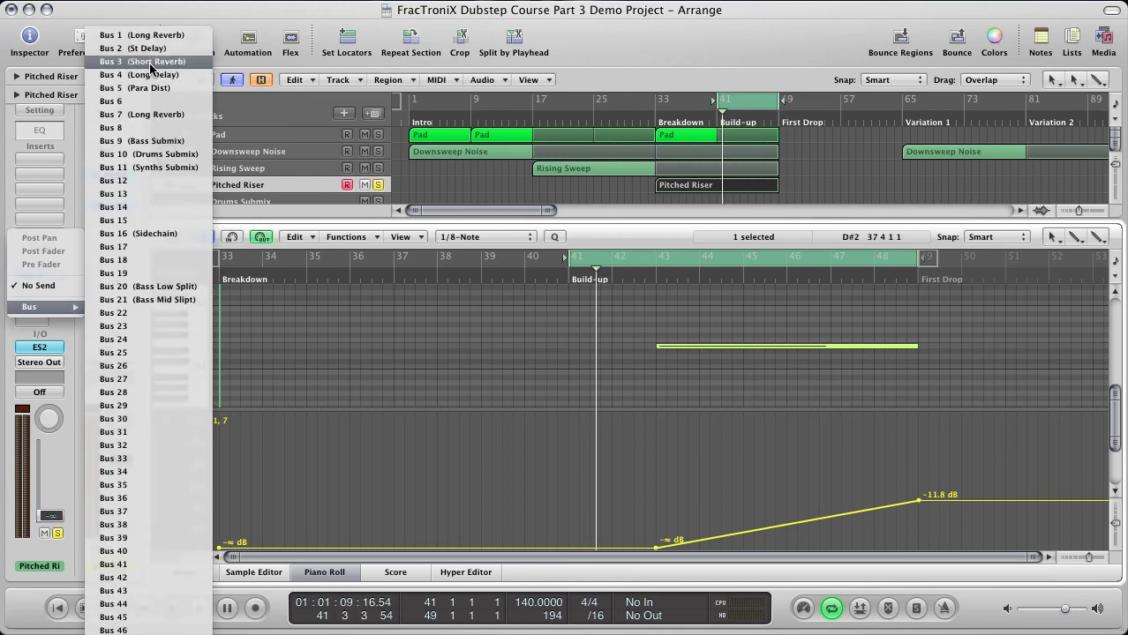
{"action": "left_click", "coordinate": [155, 37]}
{"action": "left_click", "coordinate": [57, 291], "text": "alt"}
{"action": "double_click", "coordinate": [653, 282]}
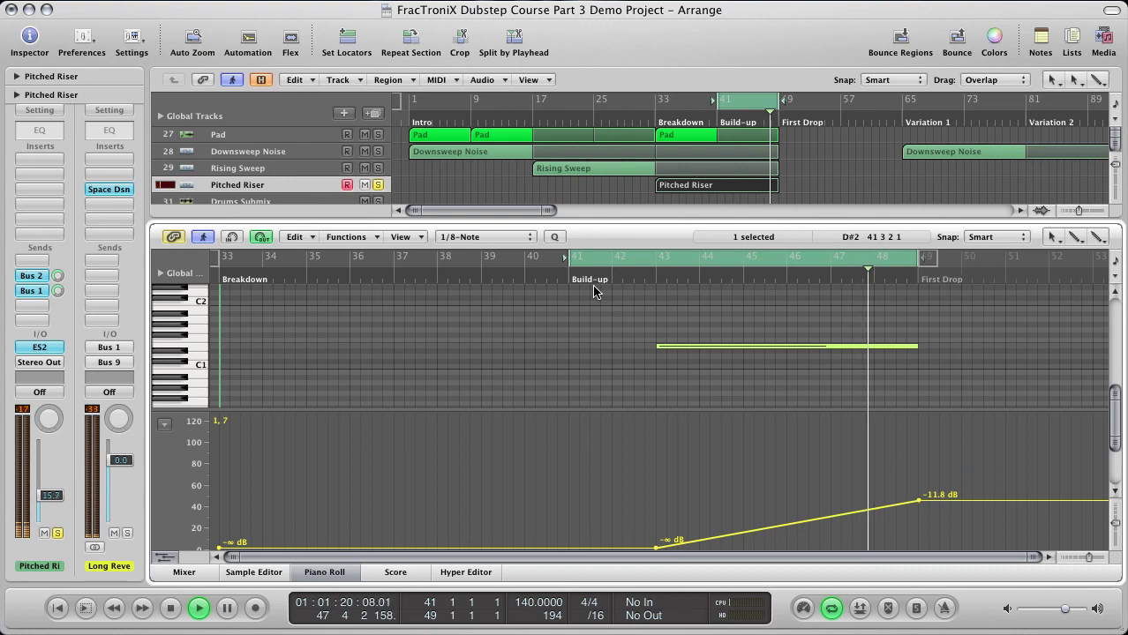
{"action": "key", "text": "space"}
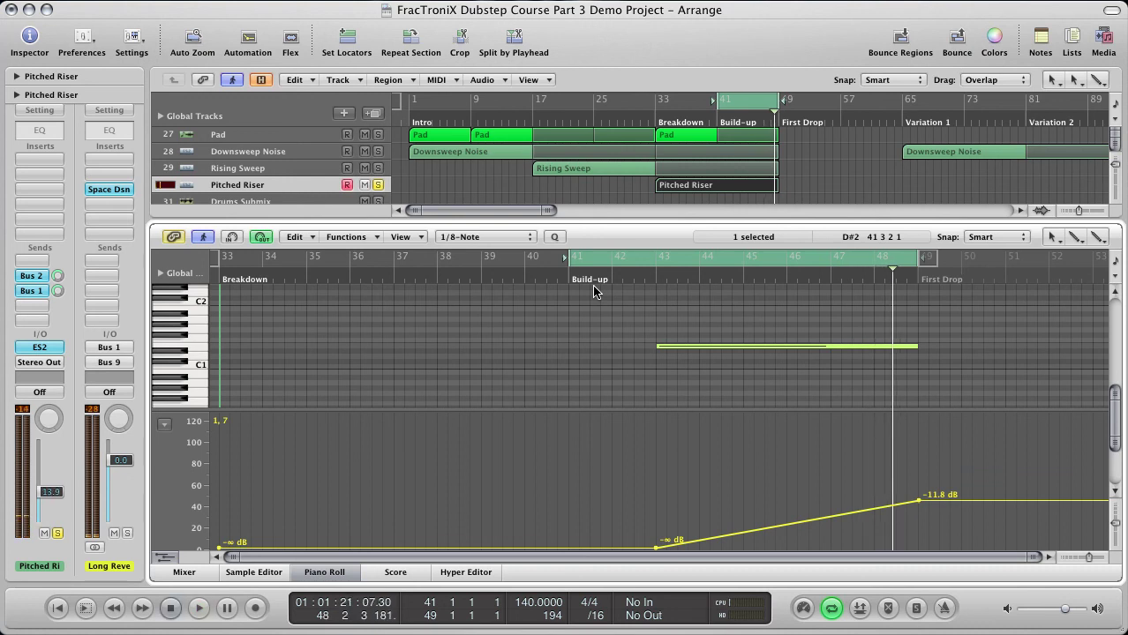
Return to the full arrangement, turn off cycling, and play all tracks from about bar 31 into the First Drop
{"action": "key", "text": "p"}
{"action": "left_click", "coordinate": [762, 102]}
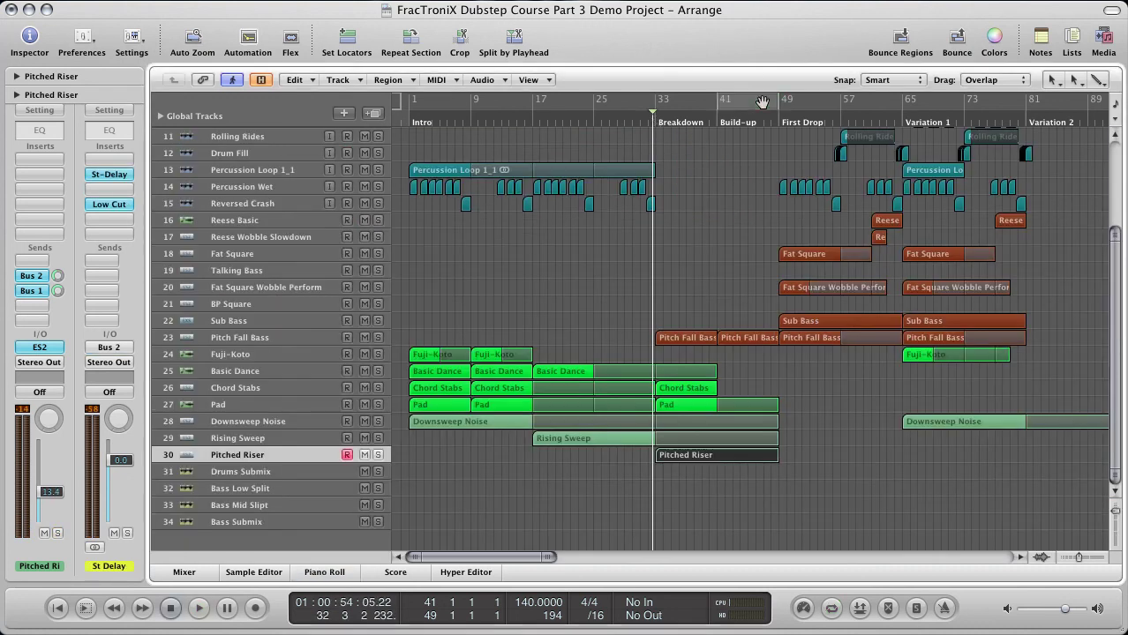
{"action": "left_click", "coordinate": [643, 123]}
{"action": "scroll", "coordinate": [687, 341], "scroll_direction": "up", "scroll_amount": 5}
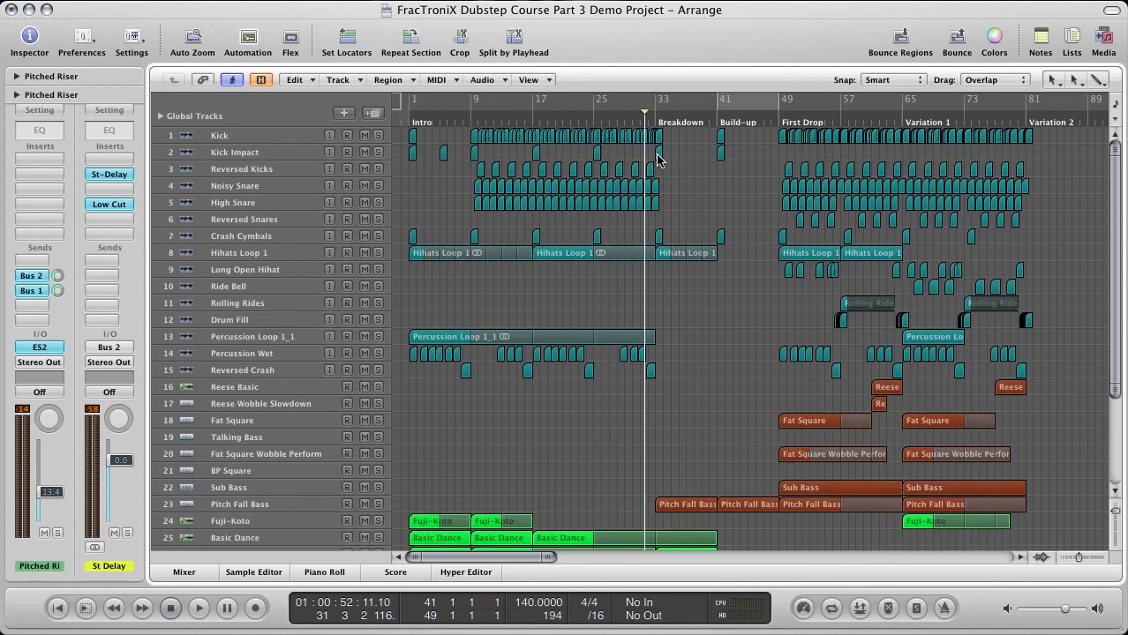
{"action": "scroll", "coordinate": [692, 336], "scroll_direction": "down", "scroll_amount": 5}
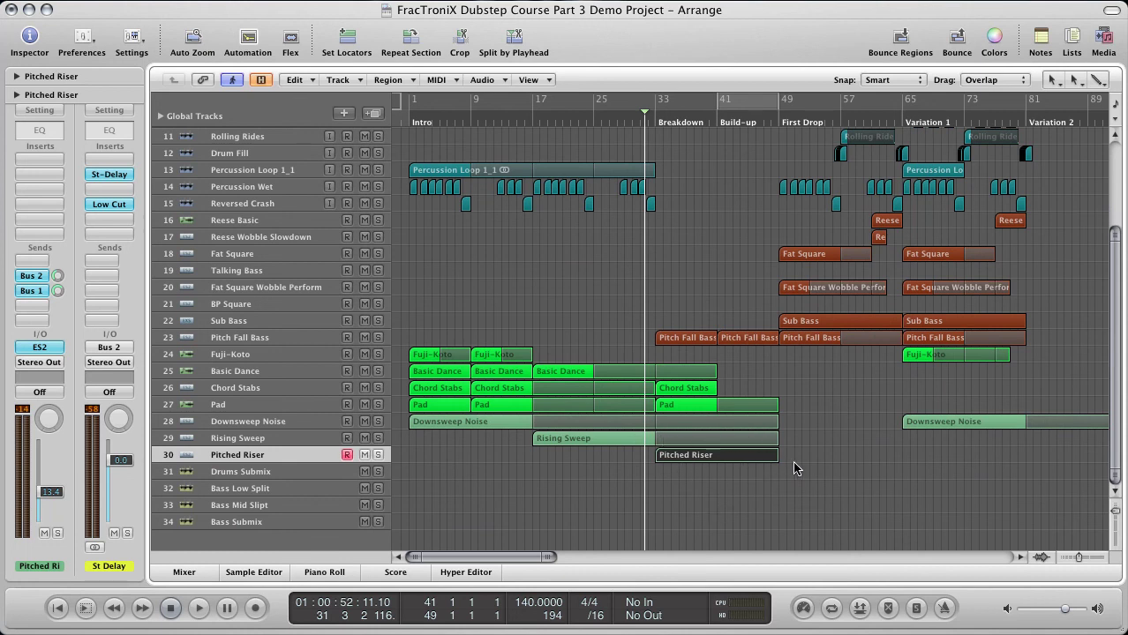
{"action": "key", "text": "space"}
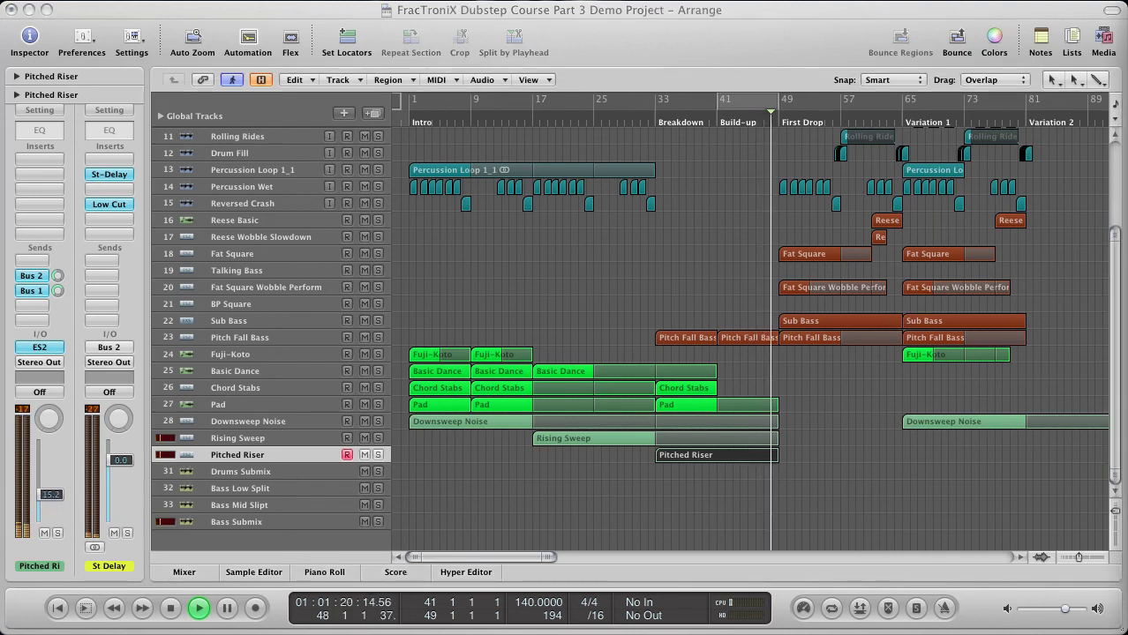
{"action": "left_click", "coordinate": [726, 25]}
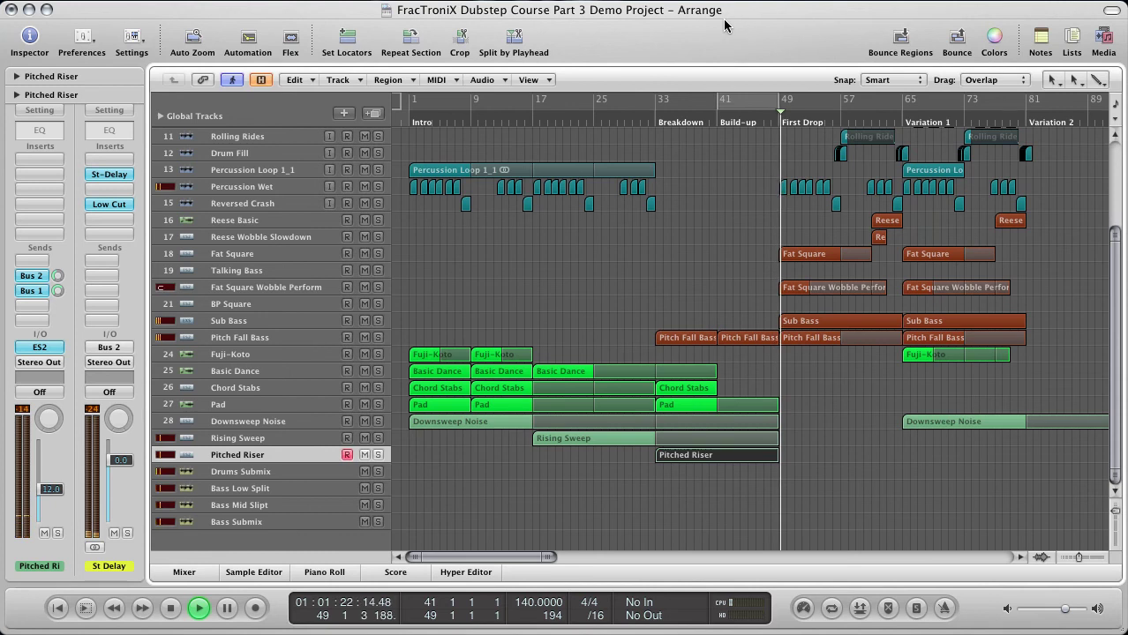